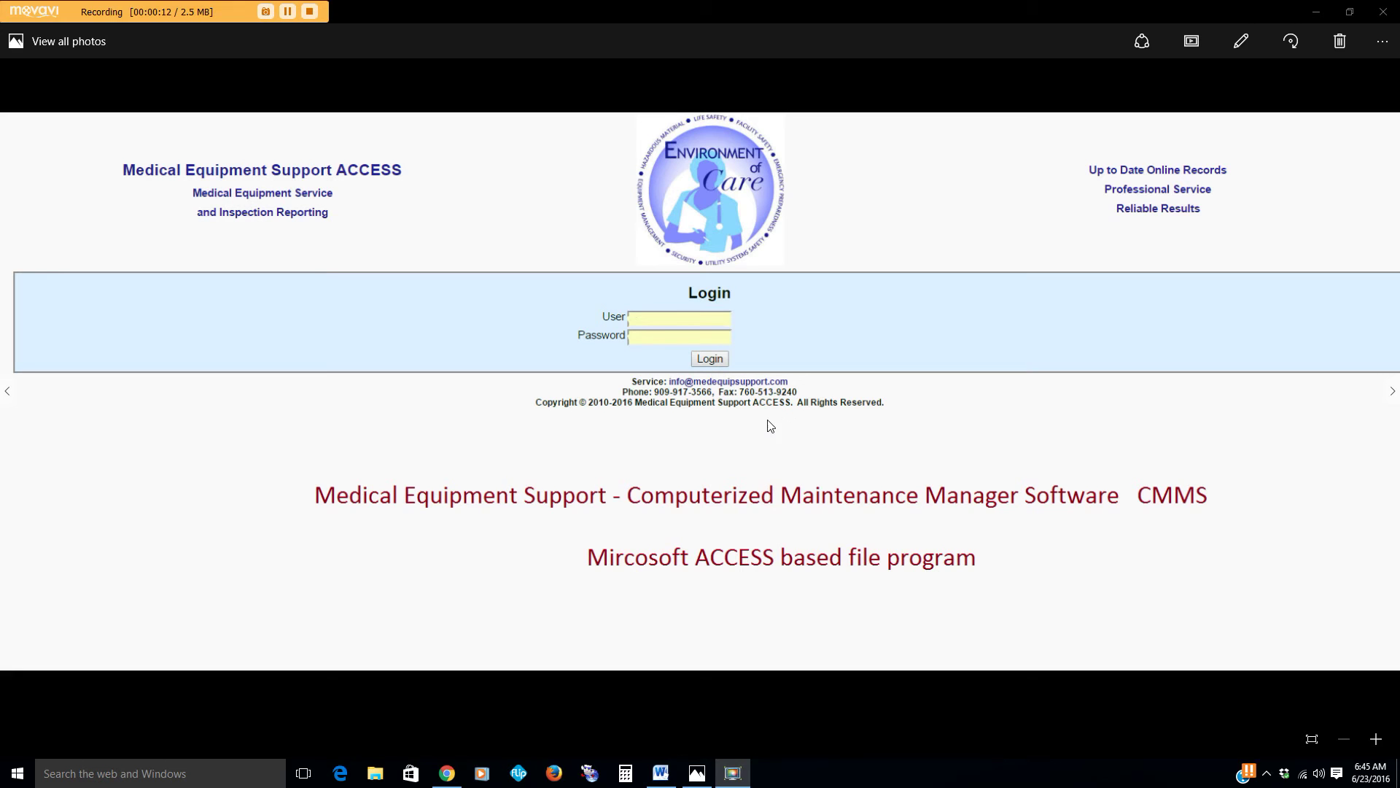
Switch to Chrome and log in to the pre-2015 MS Access version from the equipmentfiles.com home page, using the prefilled credentials.
{"action": "left_click", "coordinate": [446, 773]}
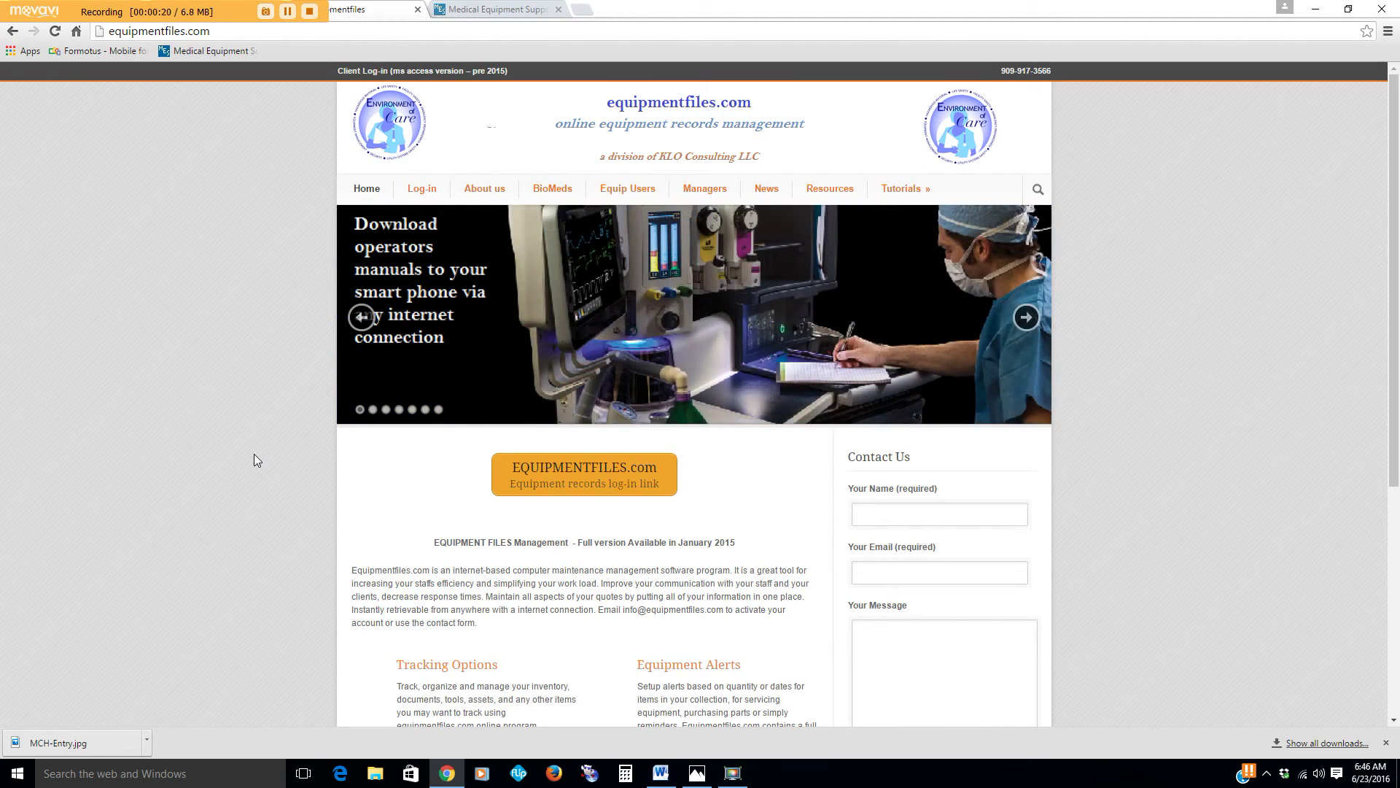
{"action": "scroll", "coordinate": [675, 611], "scroll_direction": "down", "scroll_amount": 2}
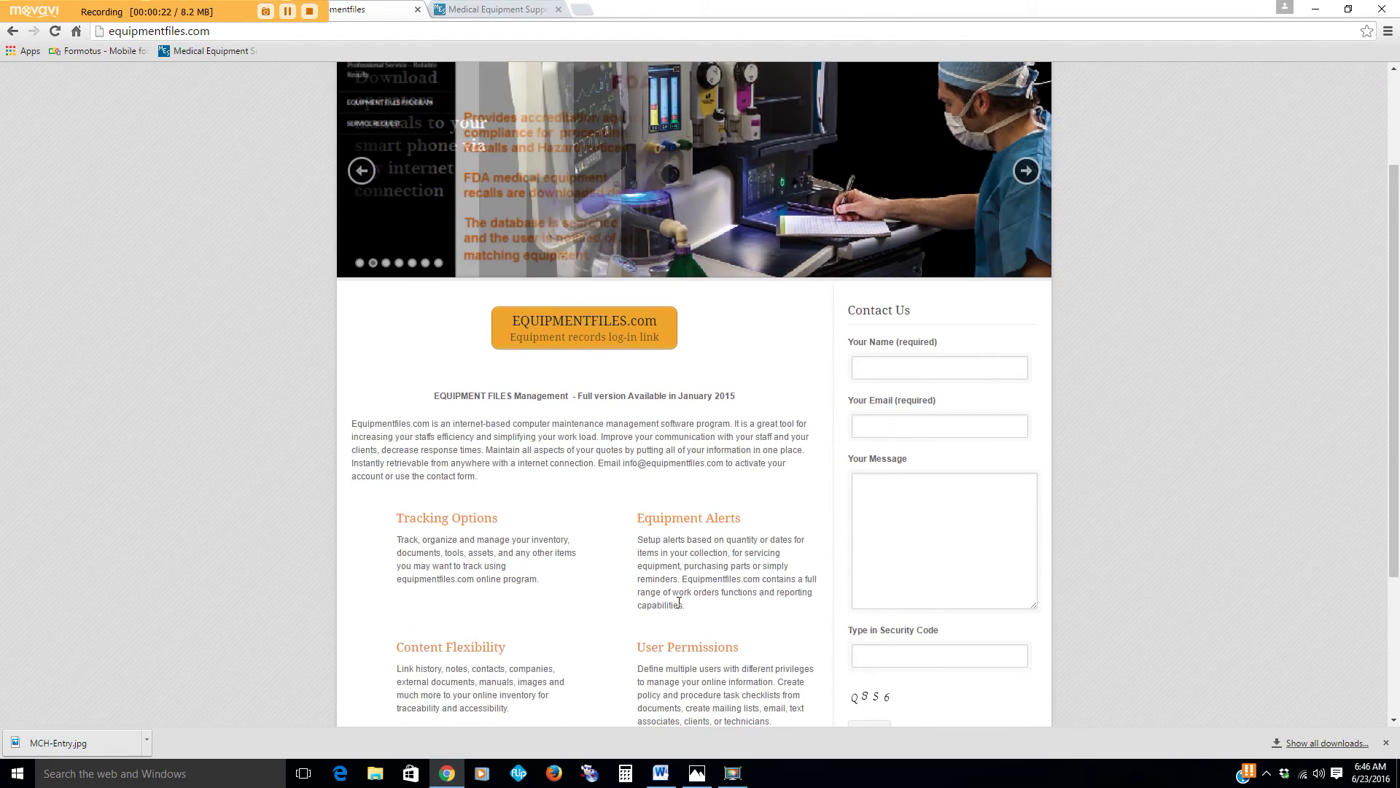
{"action": "scroll", "coordinate": [679, 602], "scroll_direction": "down", "scroll_amount": 1}
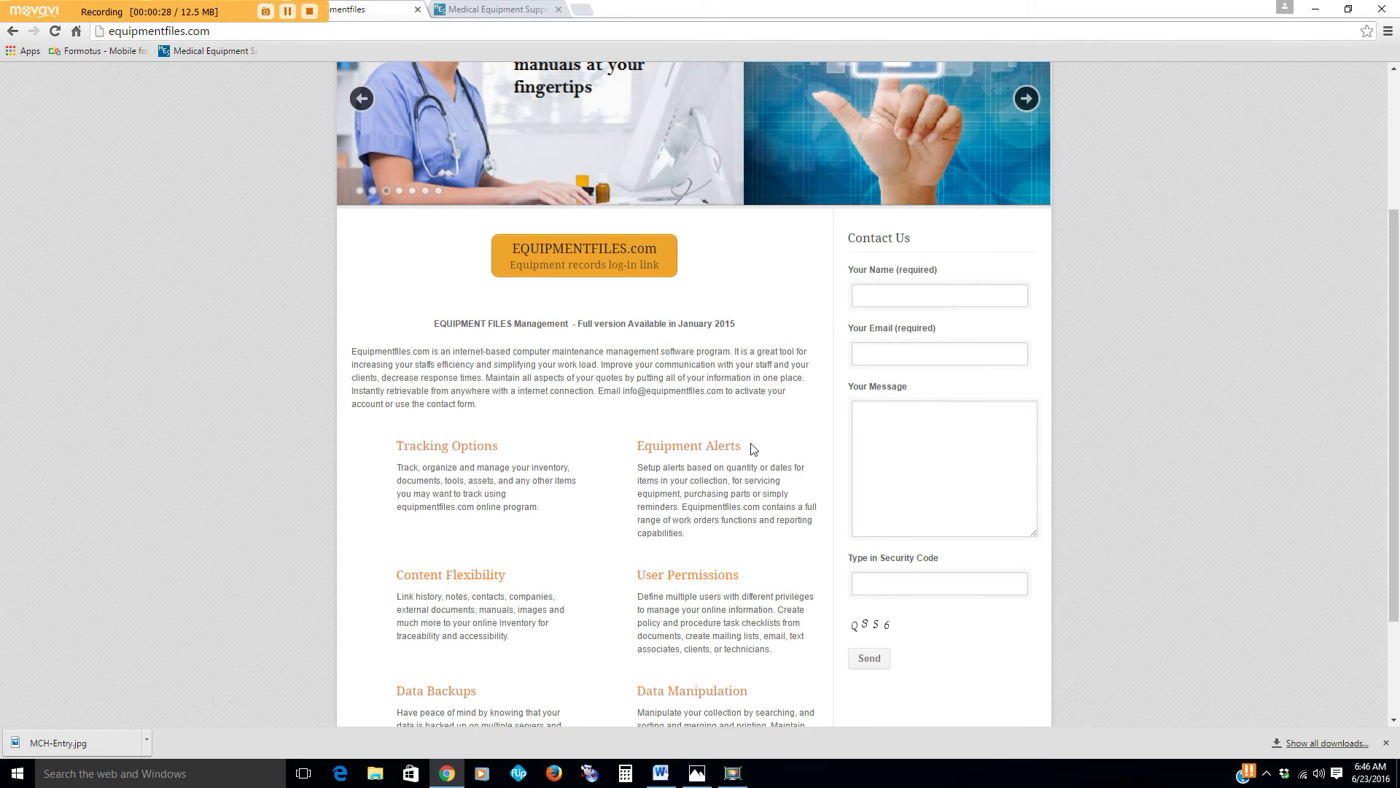
{"action": "scroll", "coordinate": [525, 493], "scroll_direction": "up", "scroll_amount": 2}
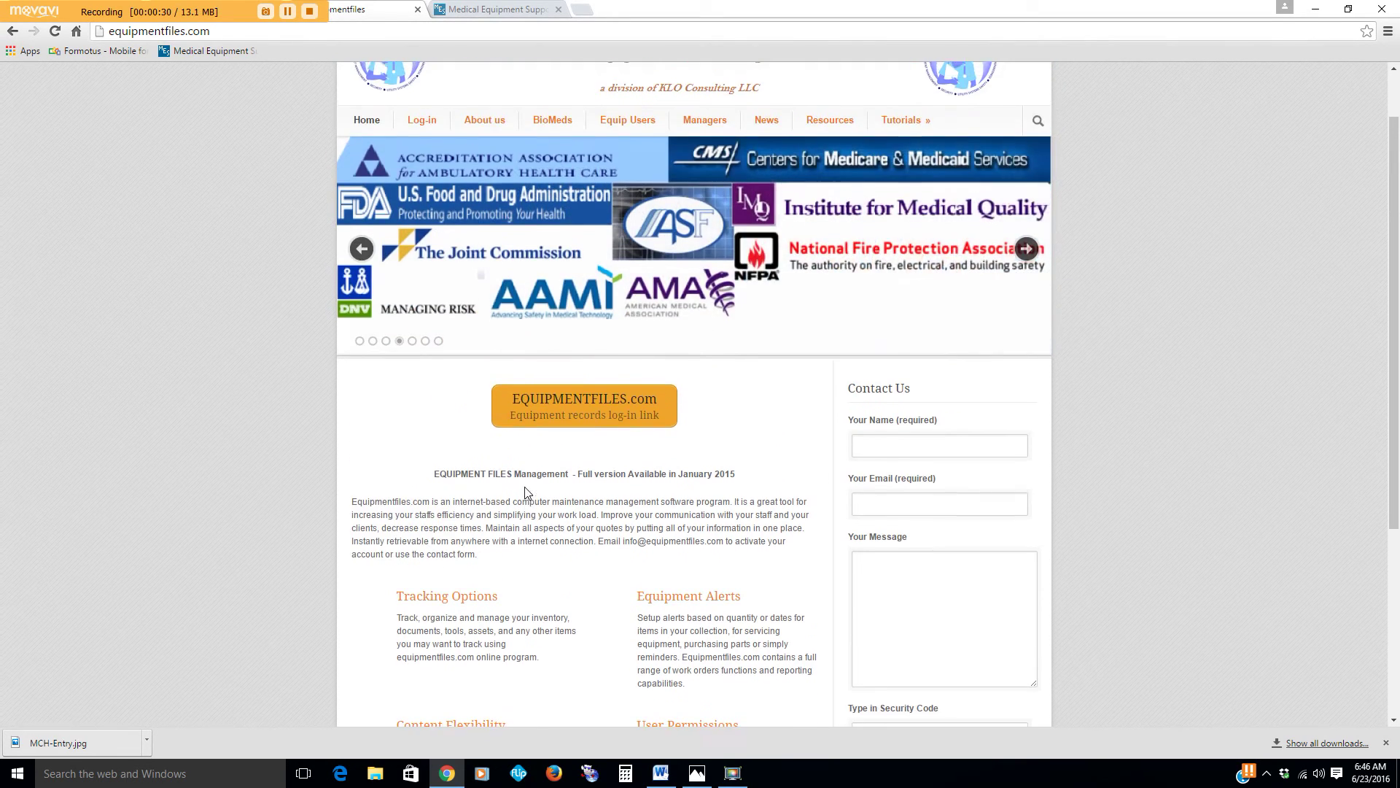
{"action": "scroll", "coordinate": [525, 492], "scroll_direction": "up", "scroll_amount": 1}
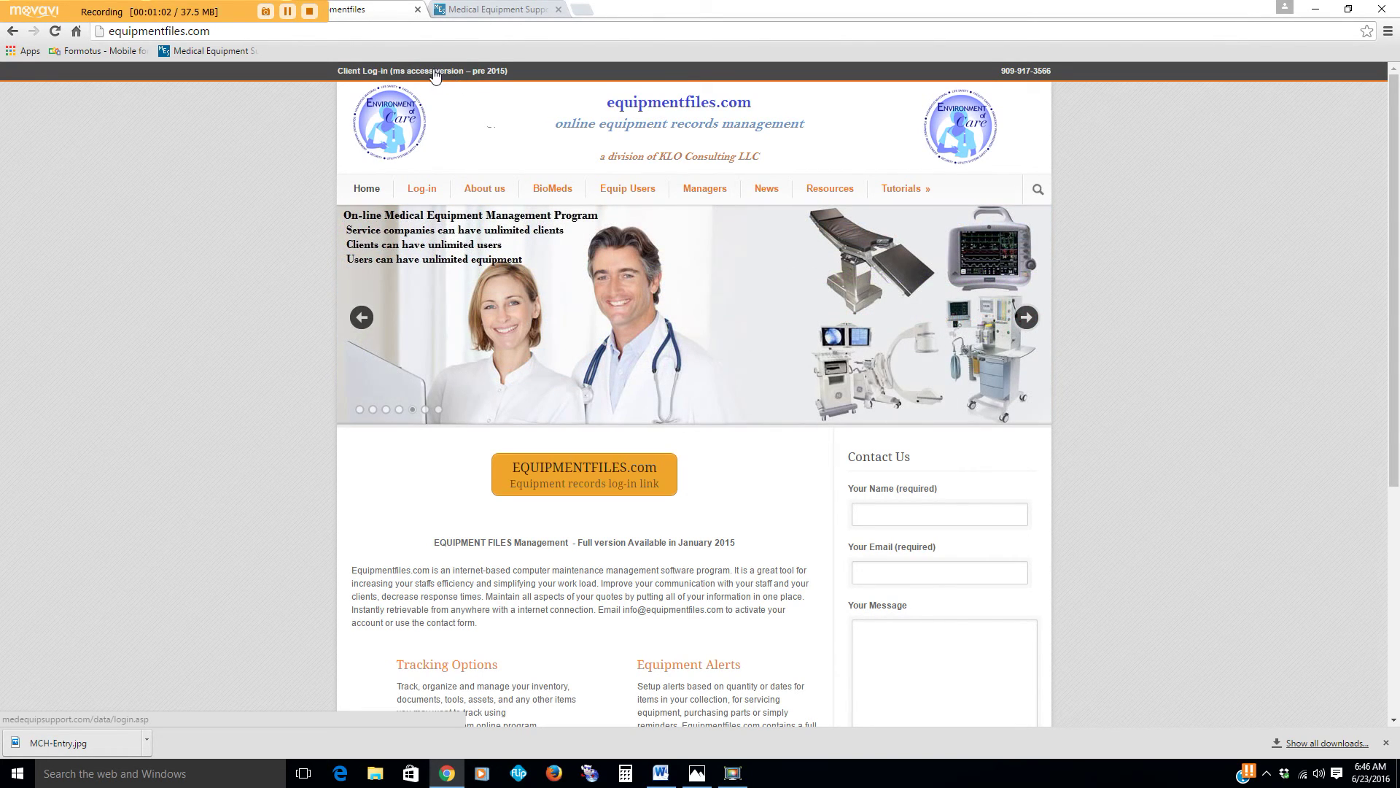
{"action": "left_click", "coordinate": [442, 73]}
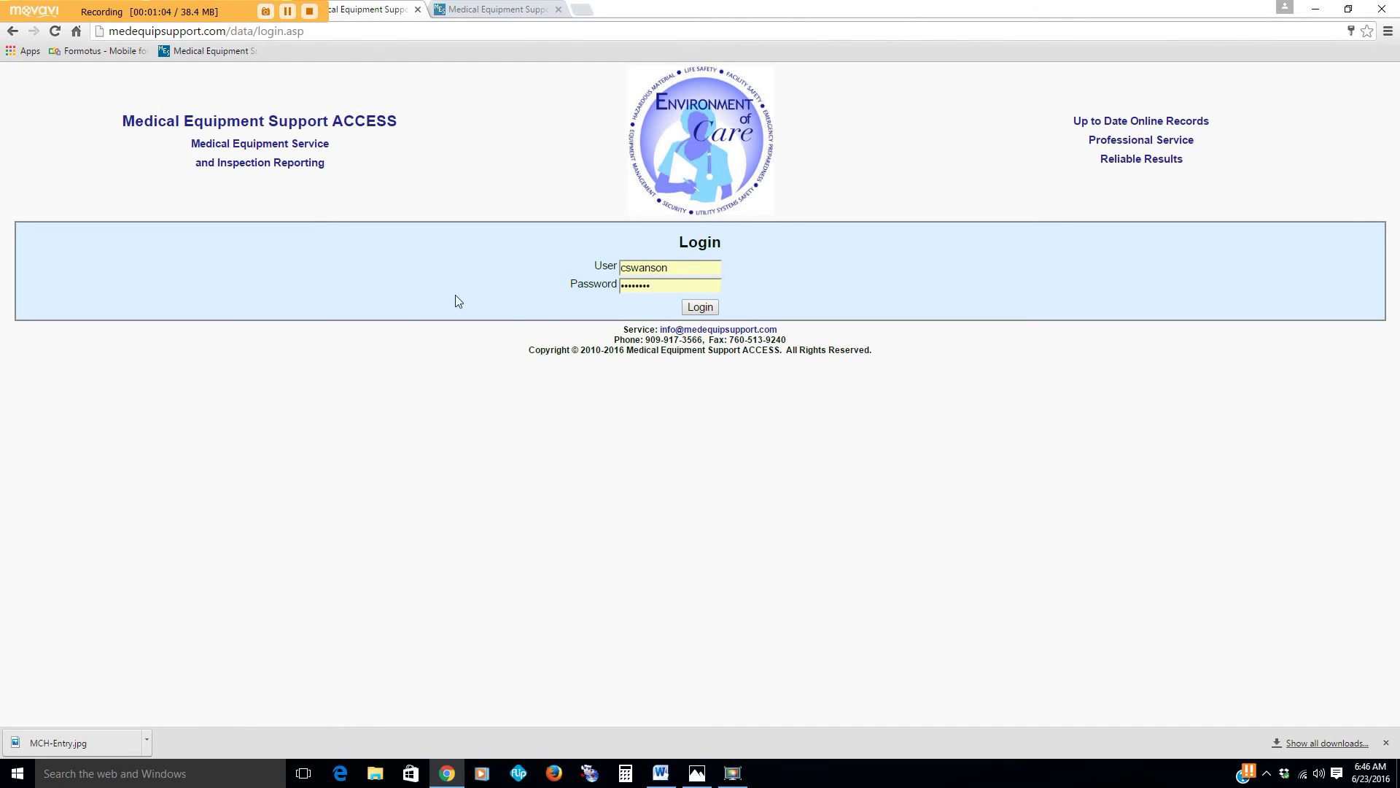
{"action": "left_click", "coordinate": [696, 309]}
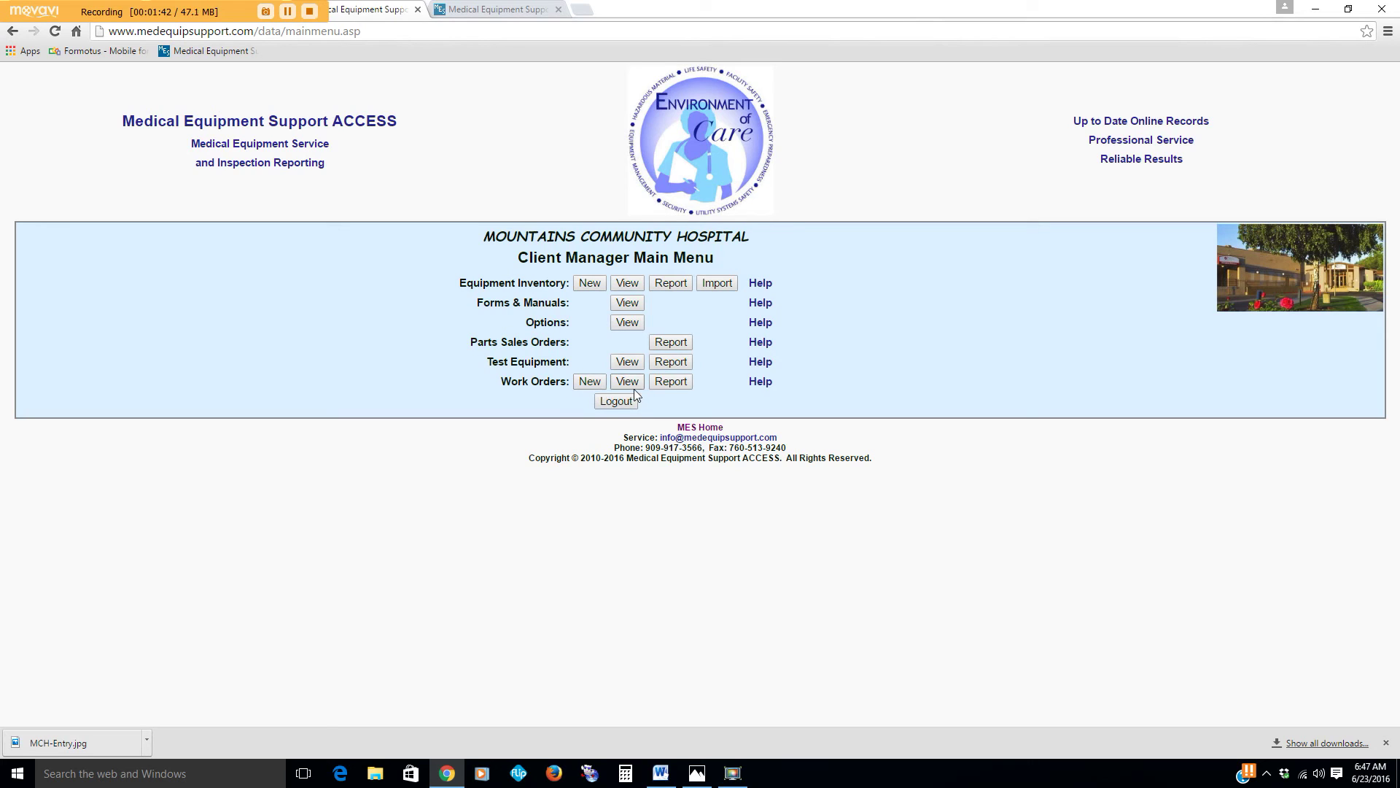
List the hospital's equipment inventory without any search criteria and look through its first page.
{"action": "left_click", "coordinate": [628, 284]}
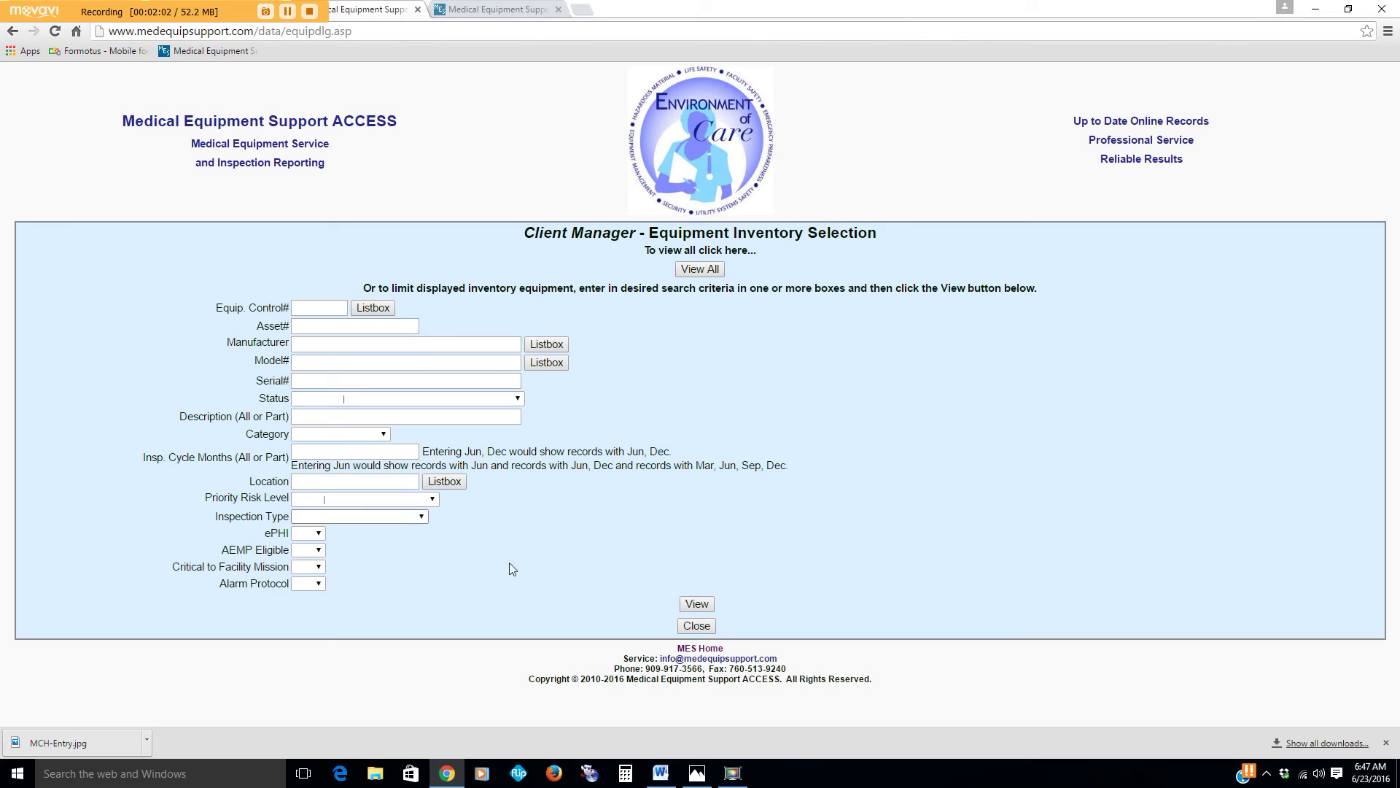
{"action": "left_click", "coordinate": [697, 604]}
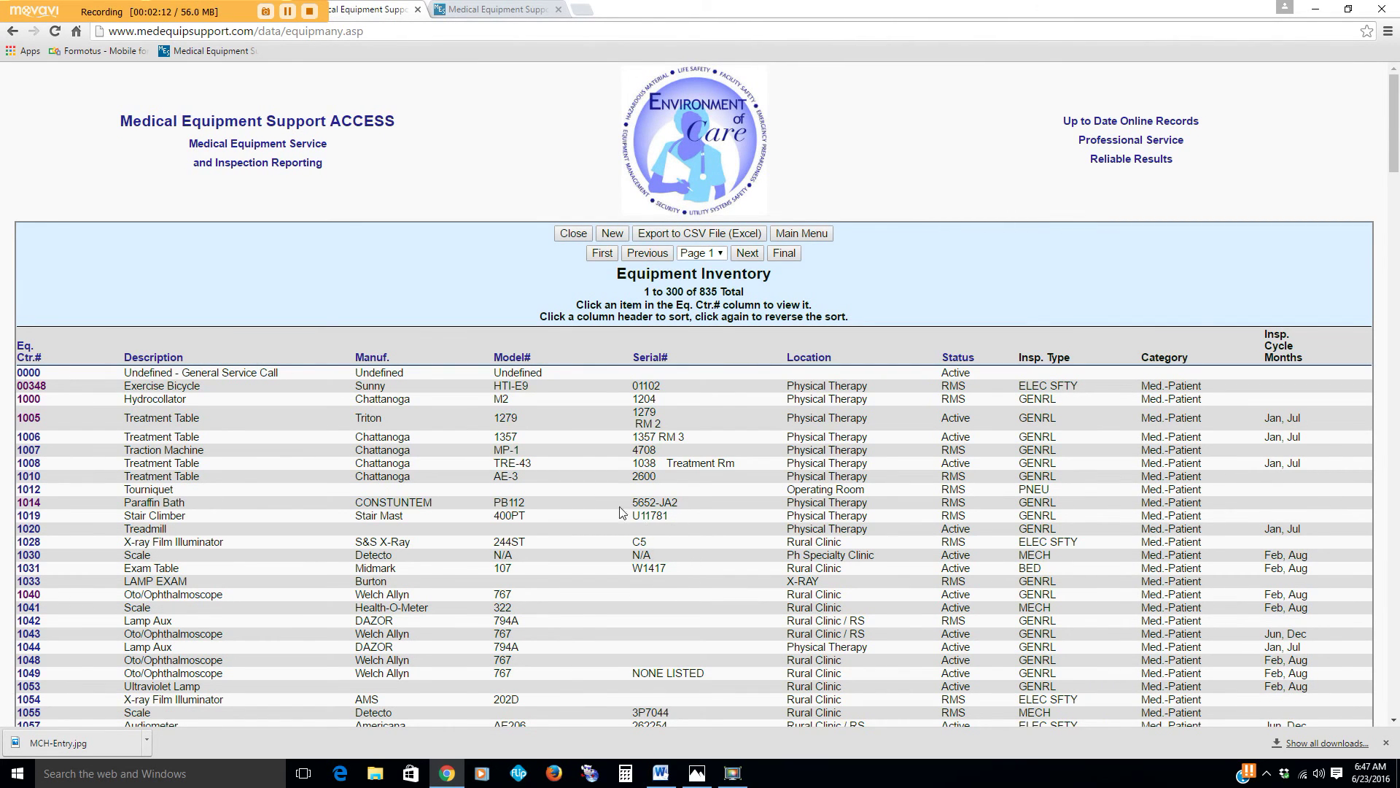
{"action": "scroll", "coordinate": [646, 524], "scroll_direction": "down", "scroll_amount": 3}
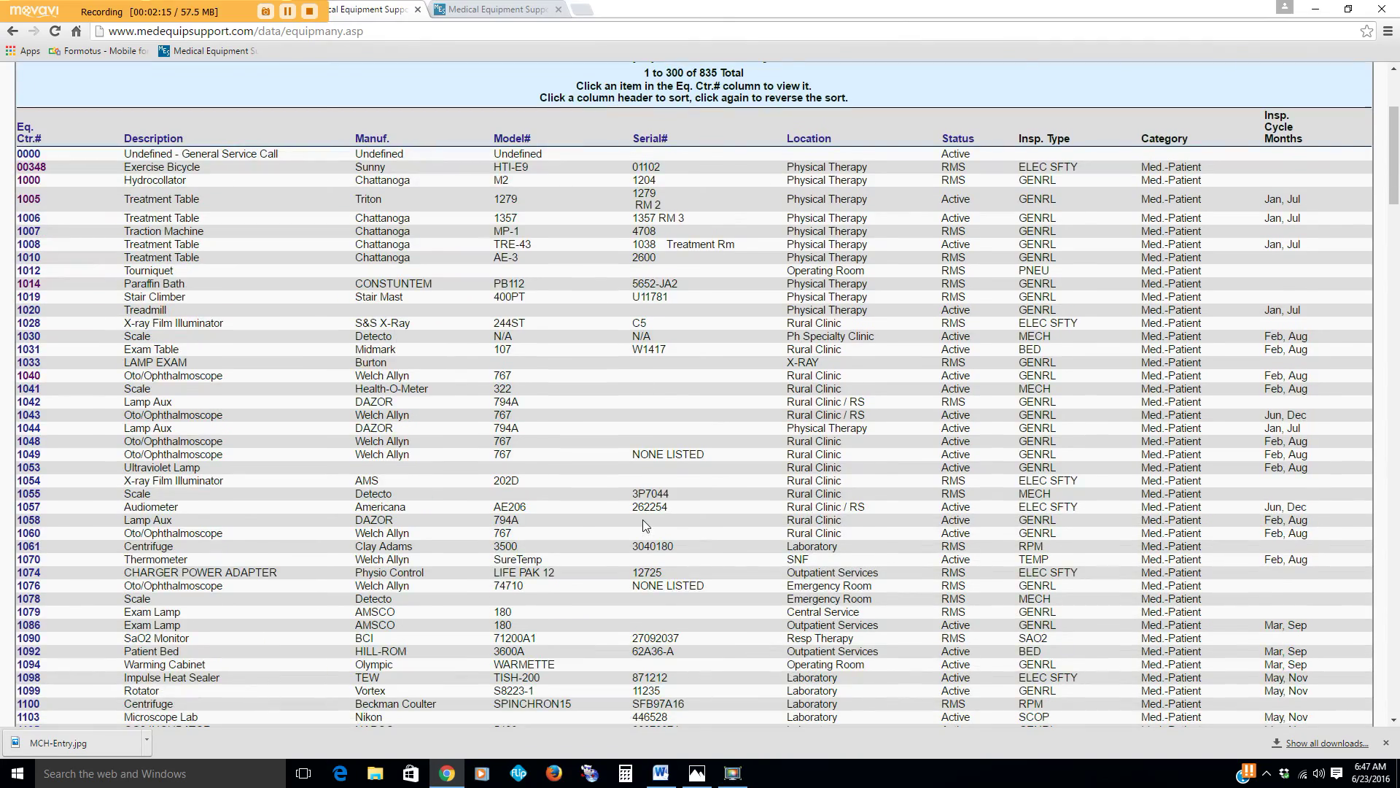
{"action": "scroll", "coordinate": [642, 521], "scroll_direction": "down", "scroll_amount": 3}
{"action": "scroll", "coordinate": [642, 522], "scroll_direction": "down", "scroll_amount": 3}
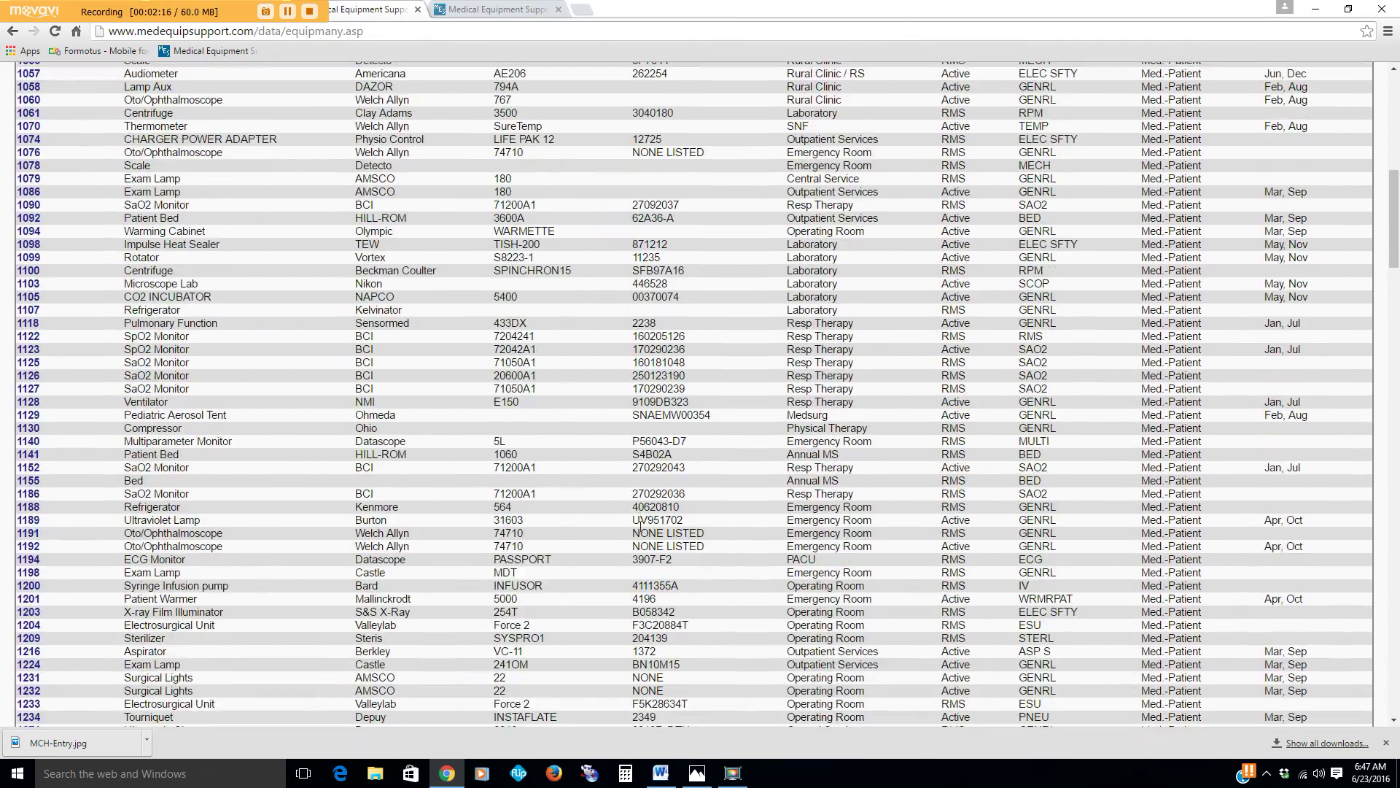
{"action": "scroll", "coordinate": [642, 522], "scroll_direction": "up", "scroll_amount": 4}
{"action": "scroll", "coordinate": [642, 523], "scroll_direction": "up", "scroll_amount": 4}
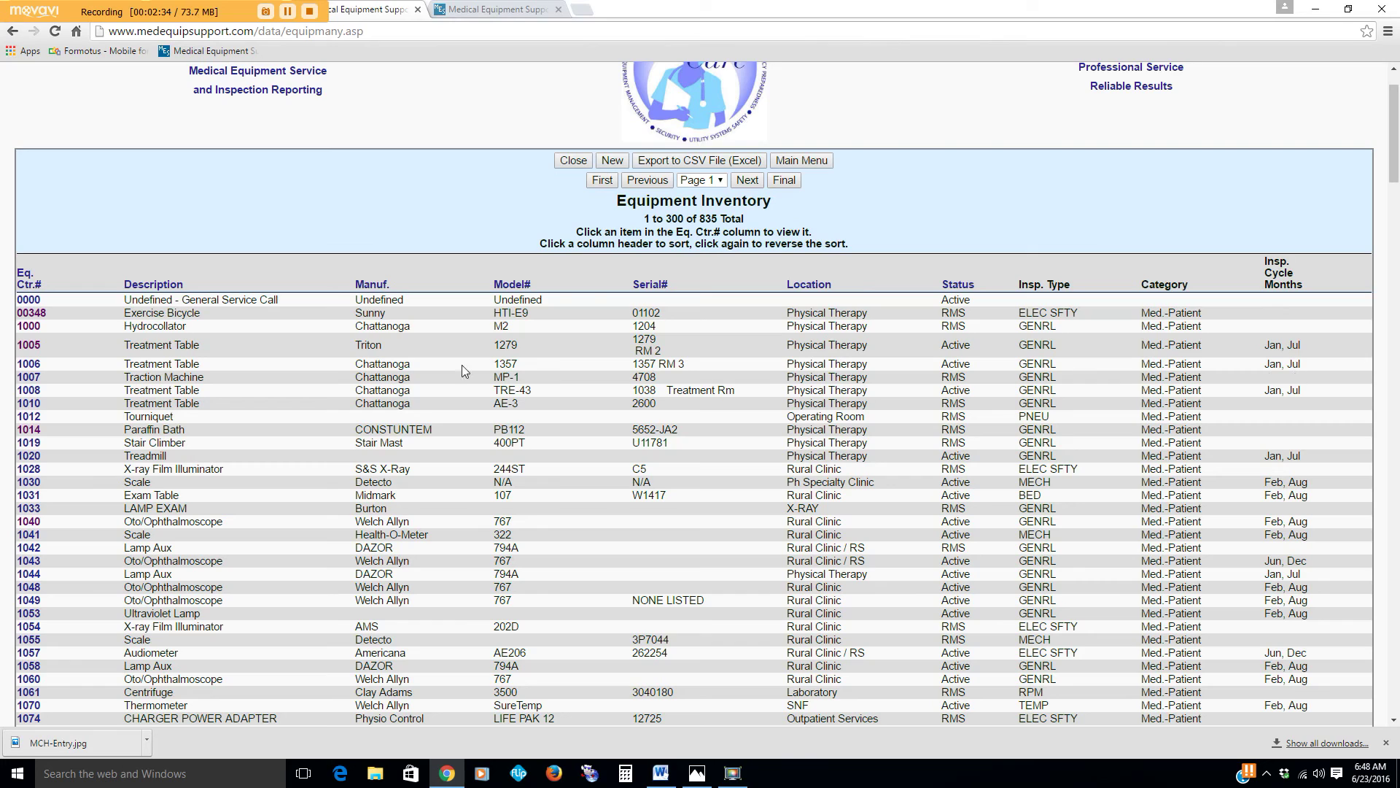
Open the Hydrocollator record with control number 1000 and review all its fields down to the edit history.
{"action": "left_click", "coordinate": [21, 328]}
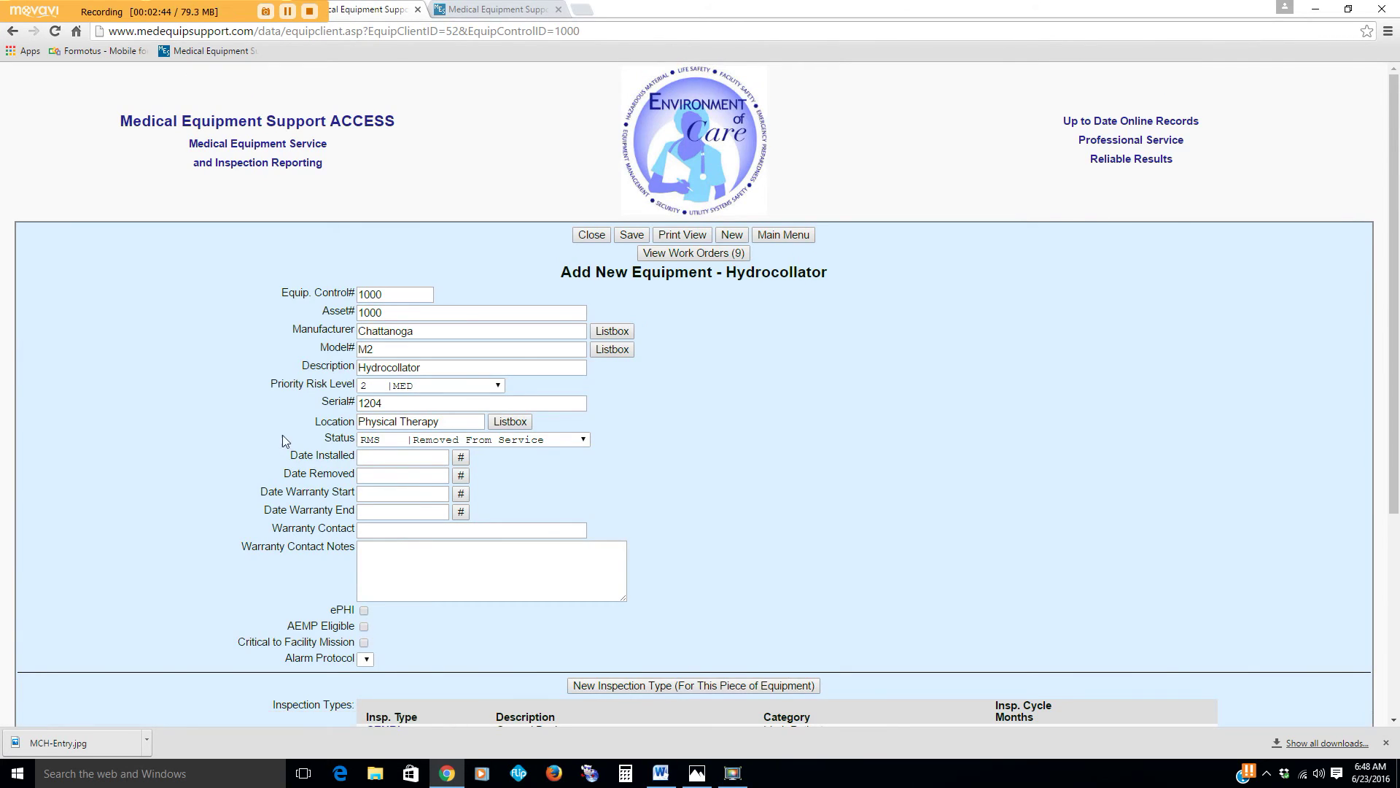
{"action": "scroll", "coordinate": [817, 467], "scroll_direction": "down", "scroll_amount": 1}
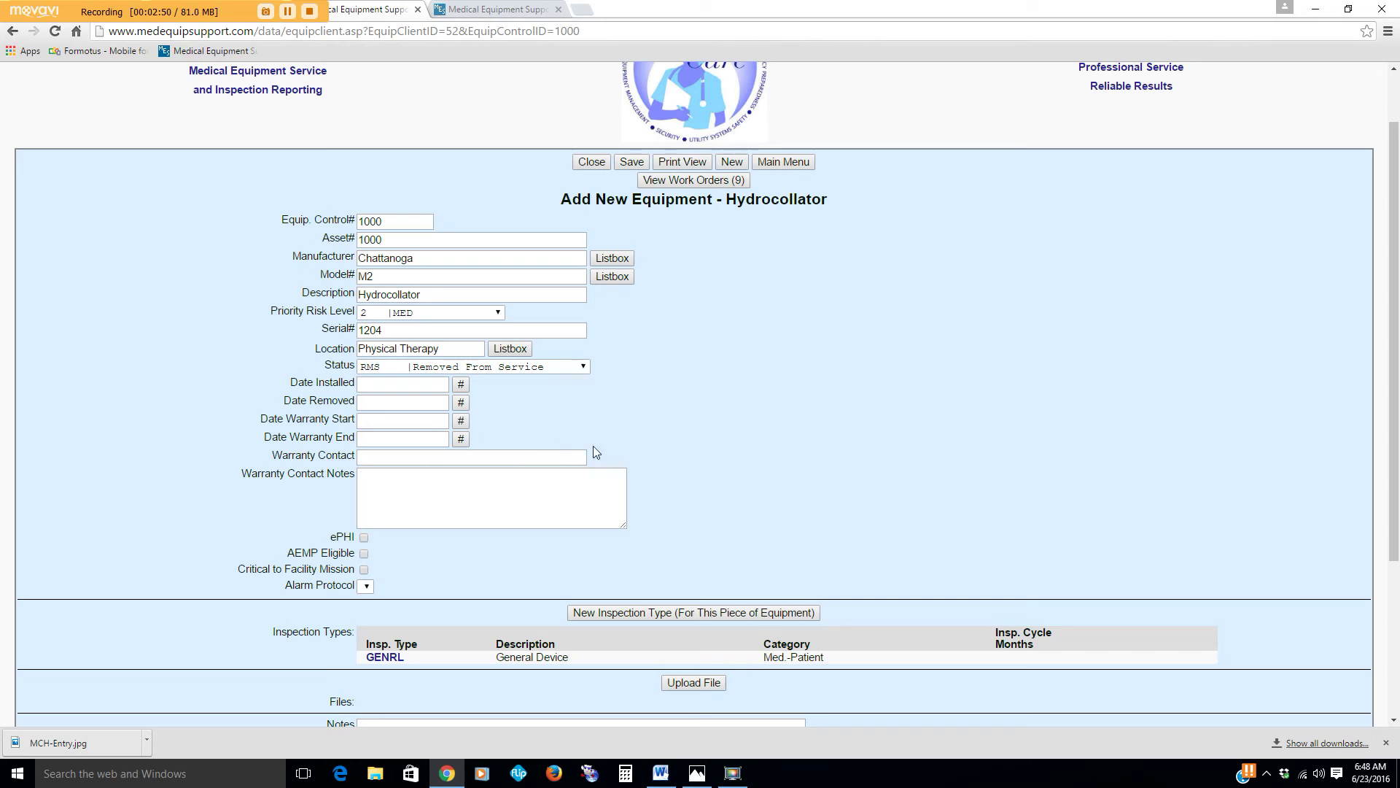
{"action": "scroll", "coordinate": [697, 462], "scroll_direction": "down", "scroll_amount": 2}
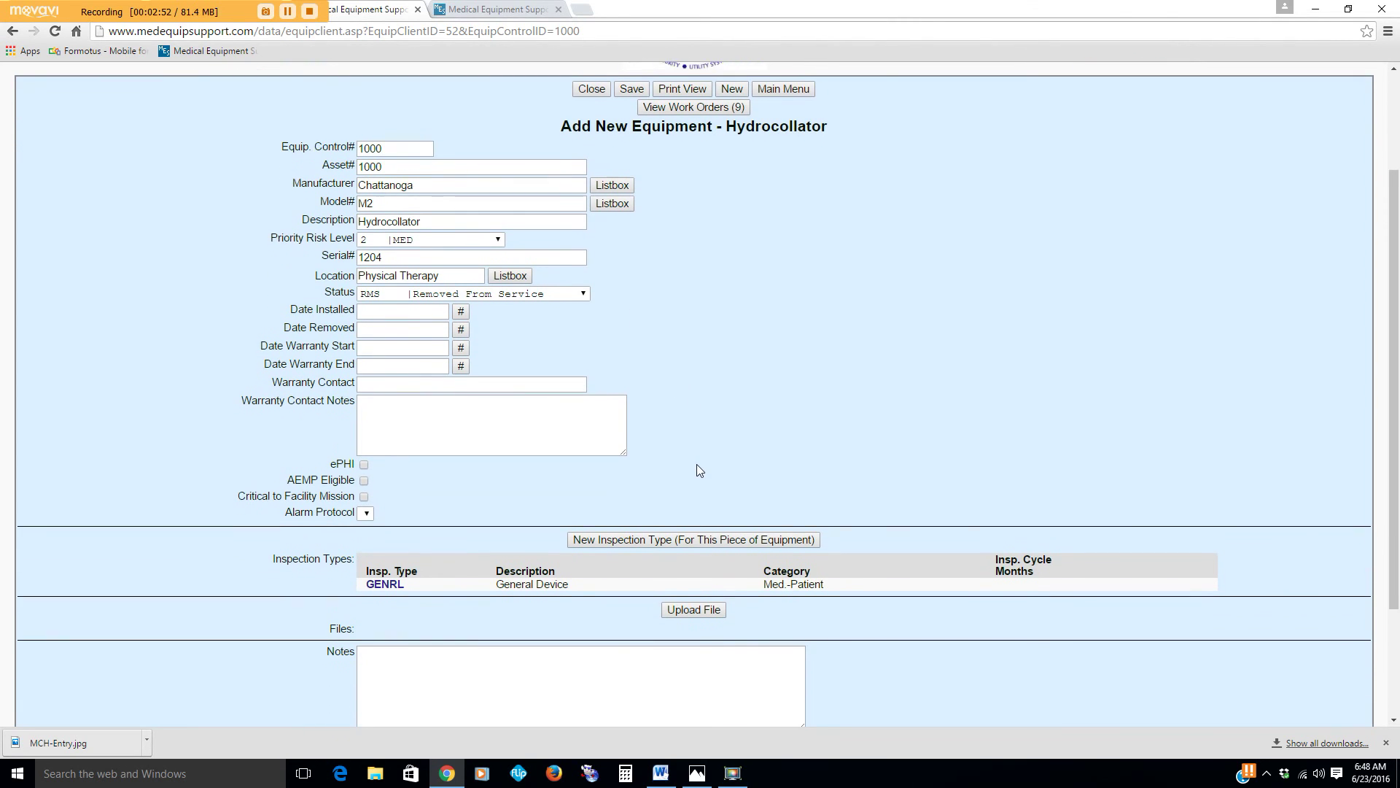
{"action": "scroll", "coordinate": [475, 509], "scroll_direction": "up", "scroll_amount": 1}
{"action": "scroll", "coordinate": [558, 588], "scroll_direction": "down", "scroll_amount": 3}
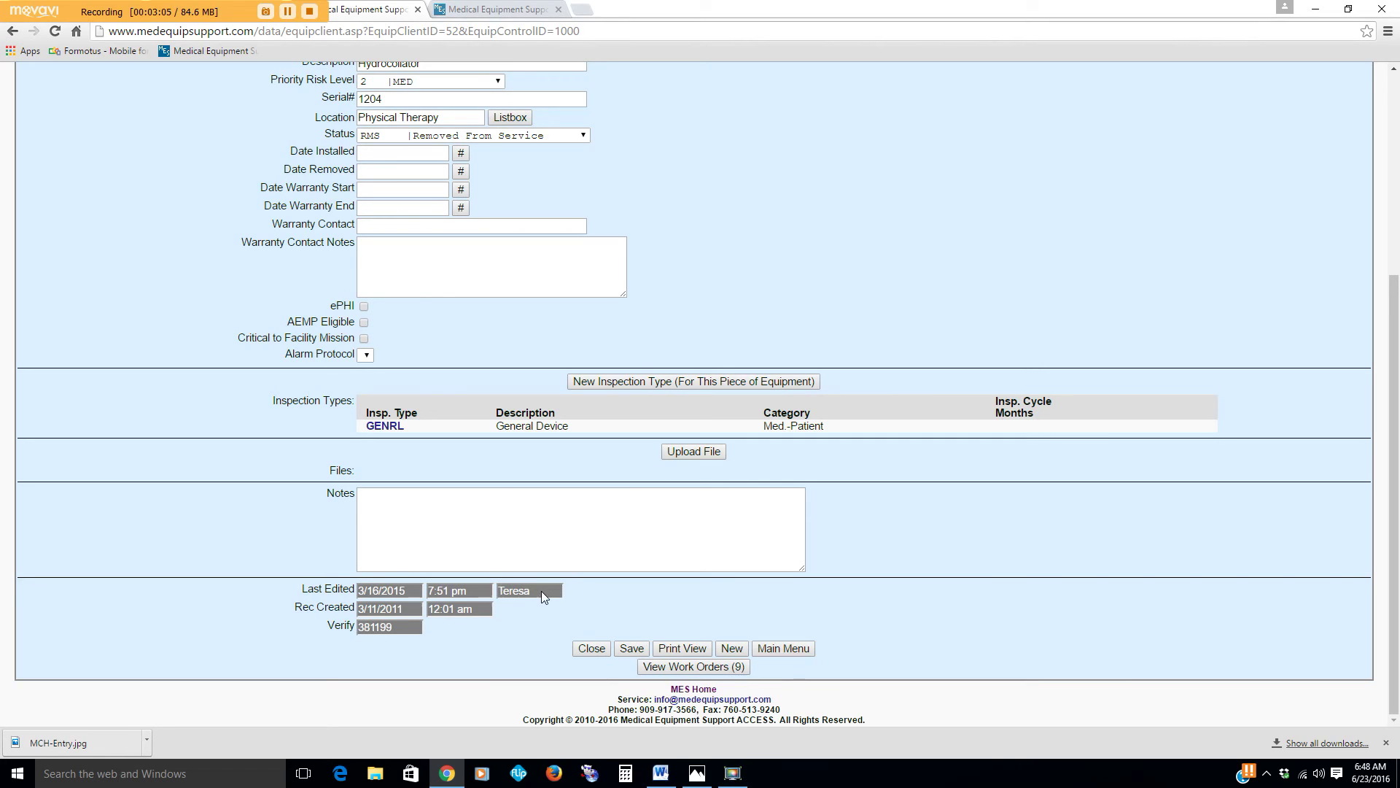
{"action": "scroll", "coordinate": [615, 631], "scroll_direction": "up", "scroll_amount": 5}
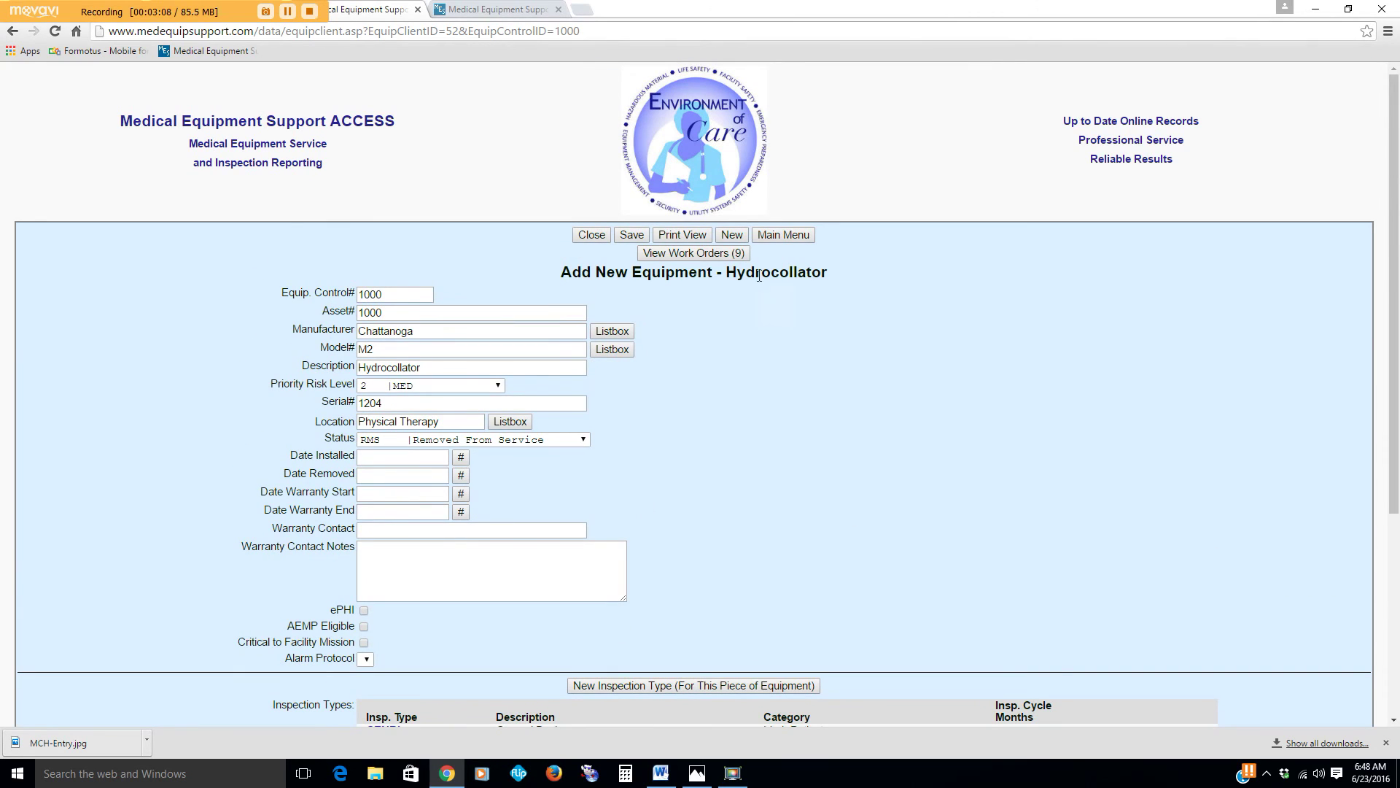
From the Hydrocollator's print view, list its work orders sorted by open date and view the January 2015 one.
{"action": "left_click", "coordinate": [682, 235]}
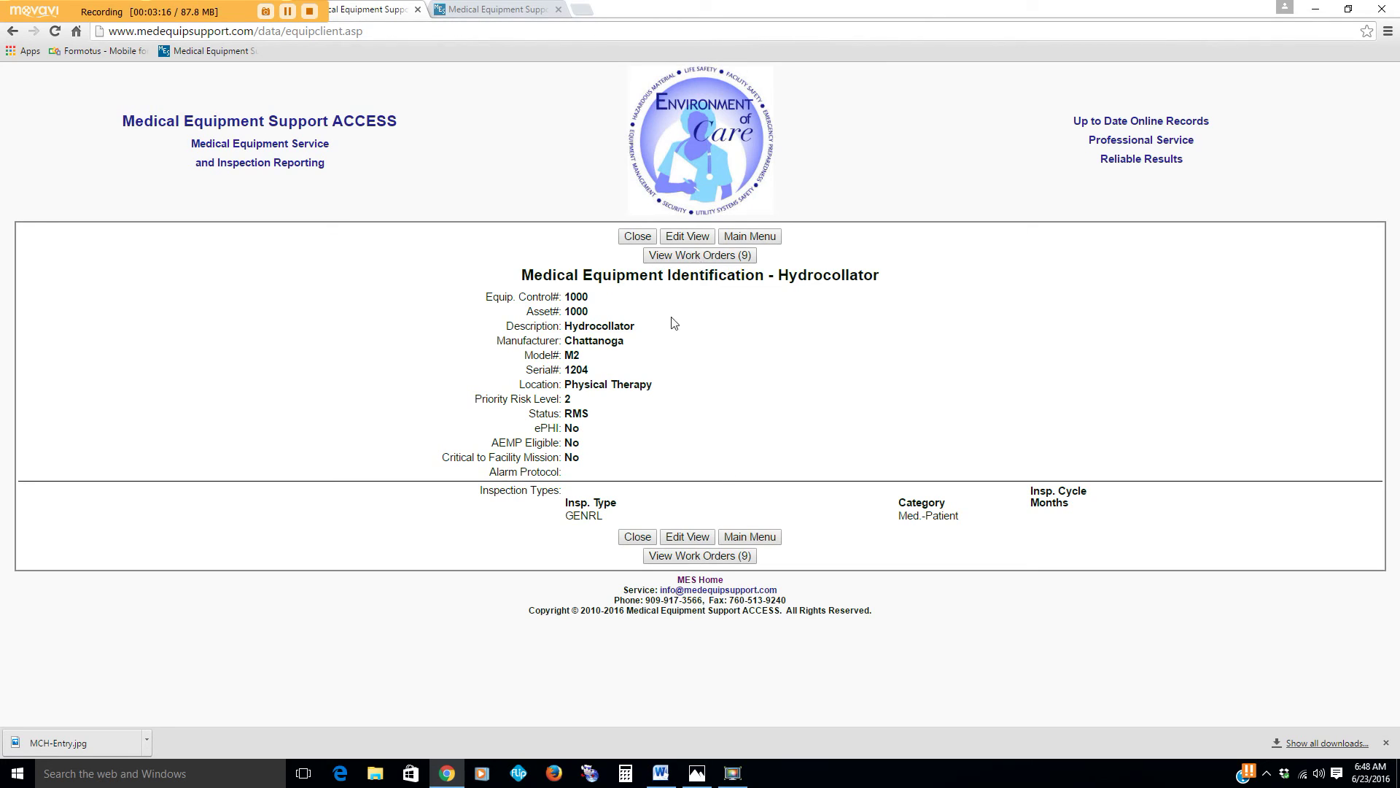
{"action": "left_click", "coordinate": [689, 258]}
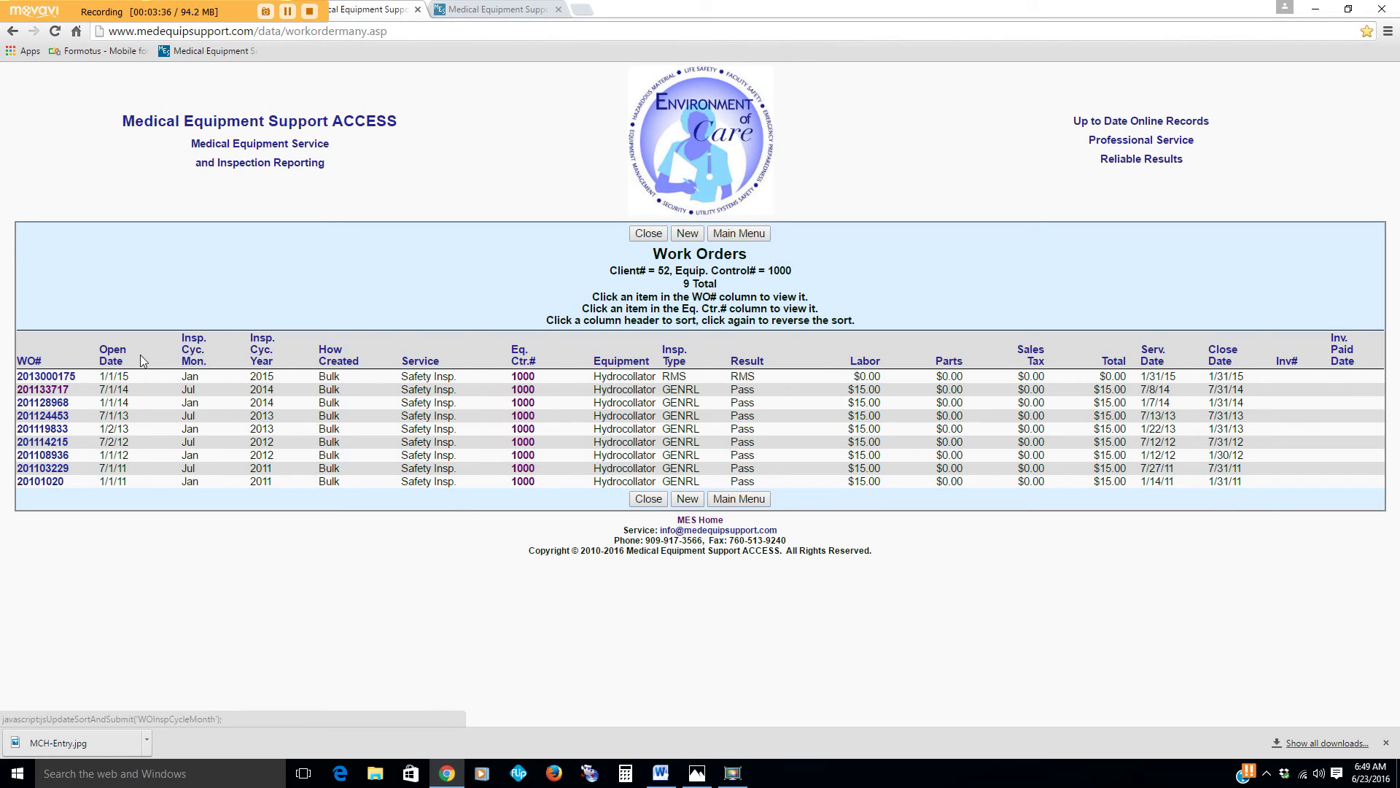
{"action": "left_click", "coordinate": [113, 359]}
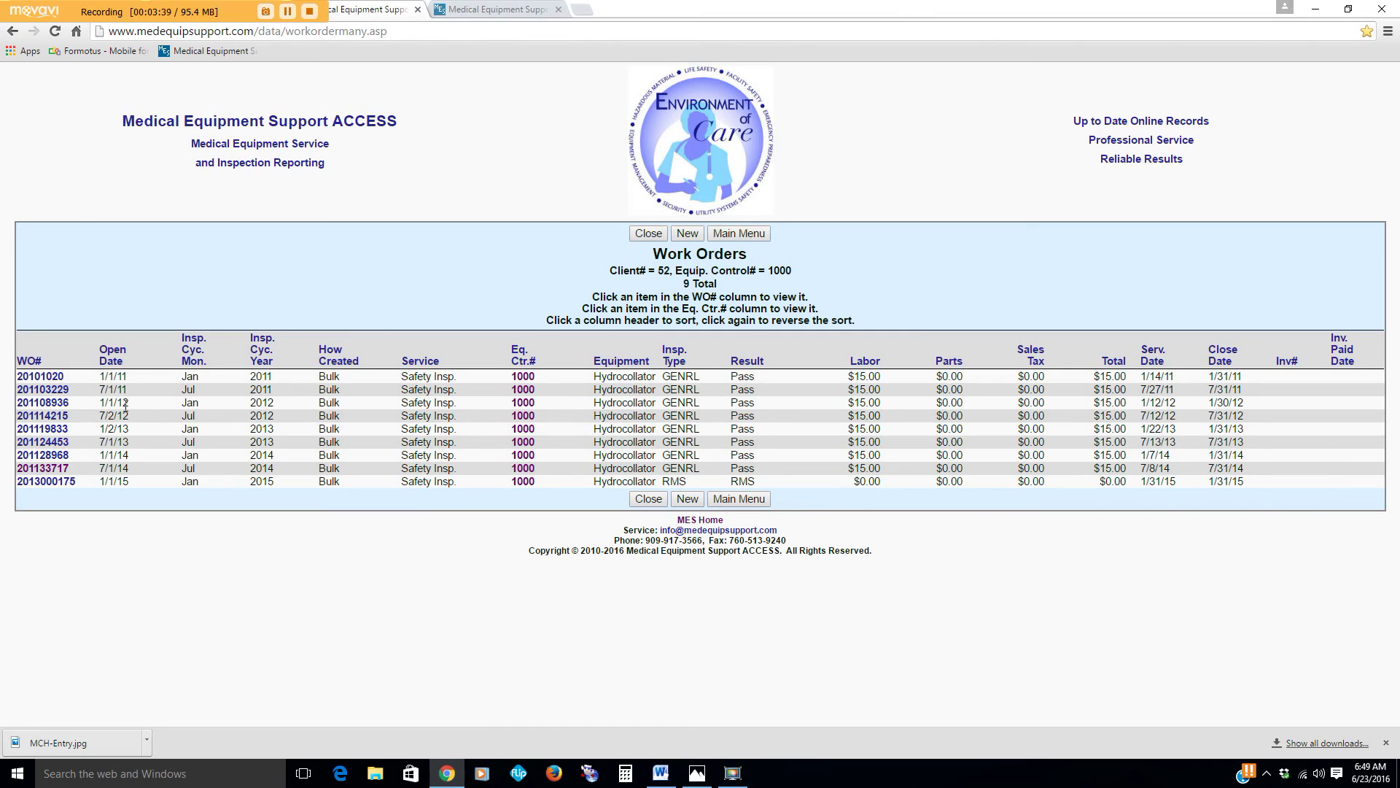
{"action": "left_click", "coordinate": [59, 484]}
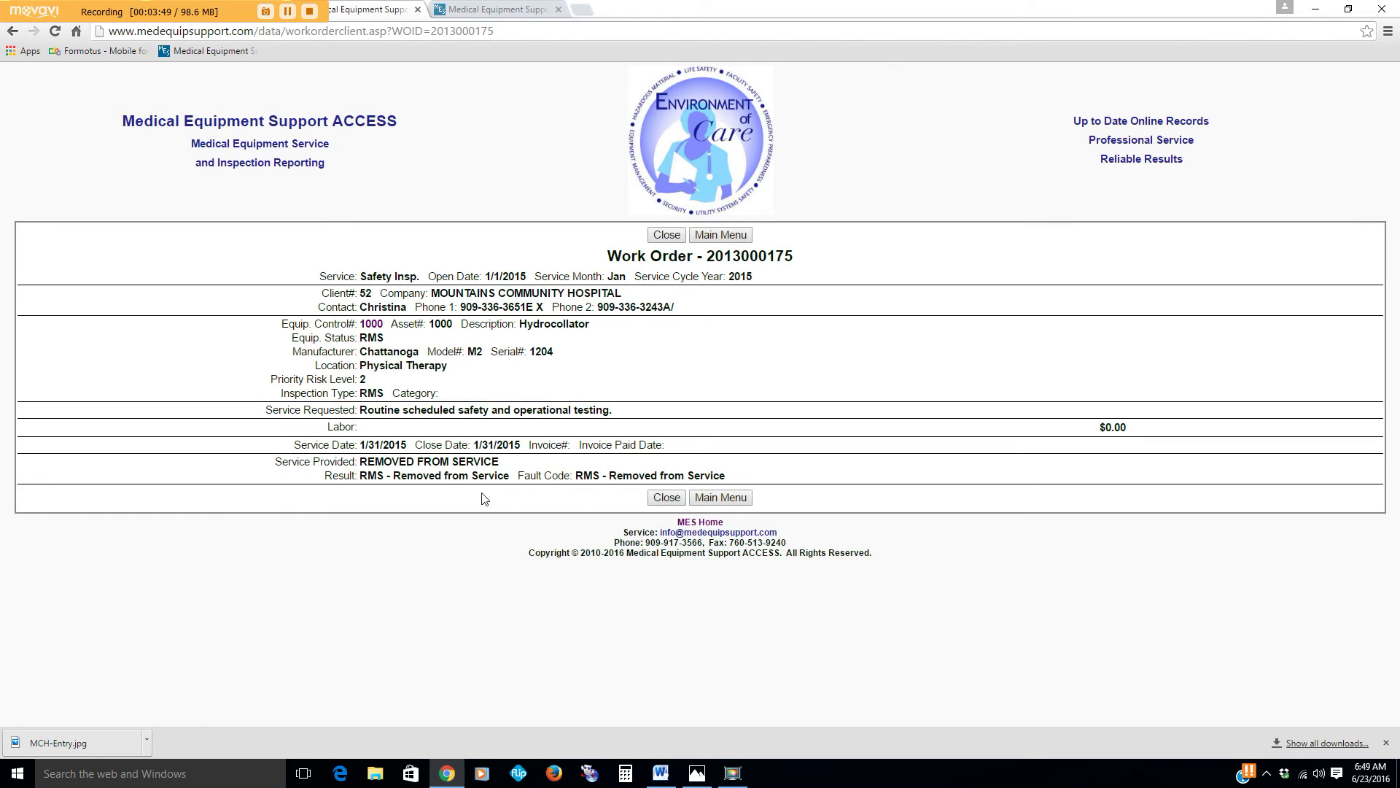
{"action": "left_click", "coordinate": [669, 498]}
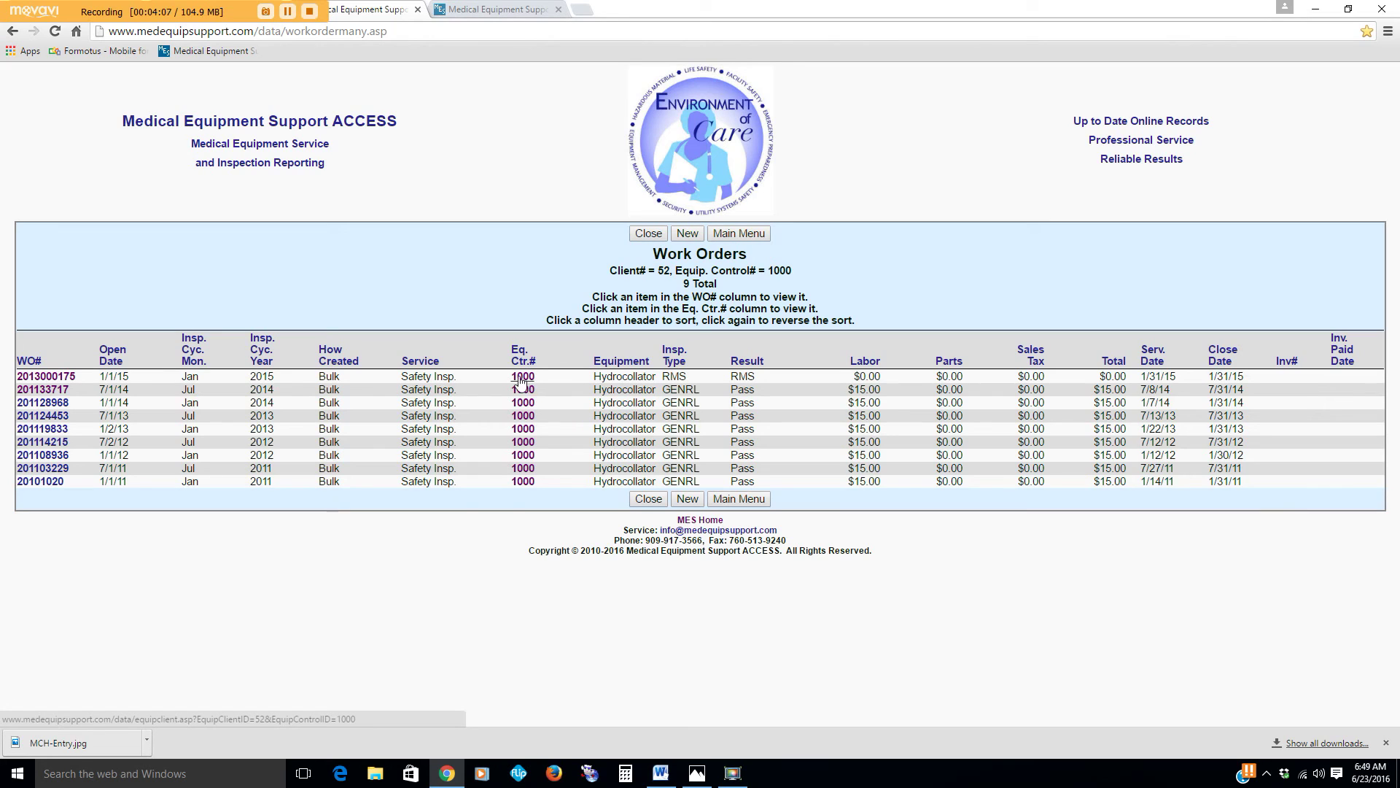
Close the Hydrocollator's work orders and equipment record, and return to the main menu.
{"action": "left_click", "coordinate": [649, 234]}
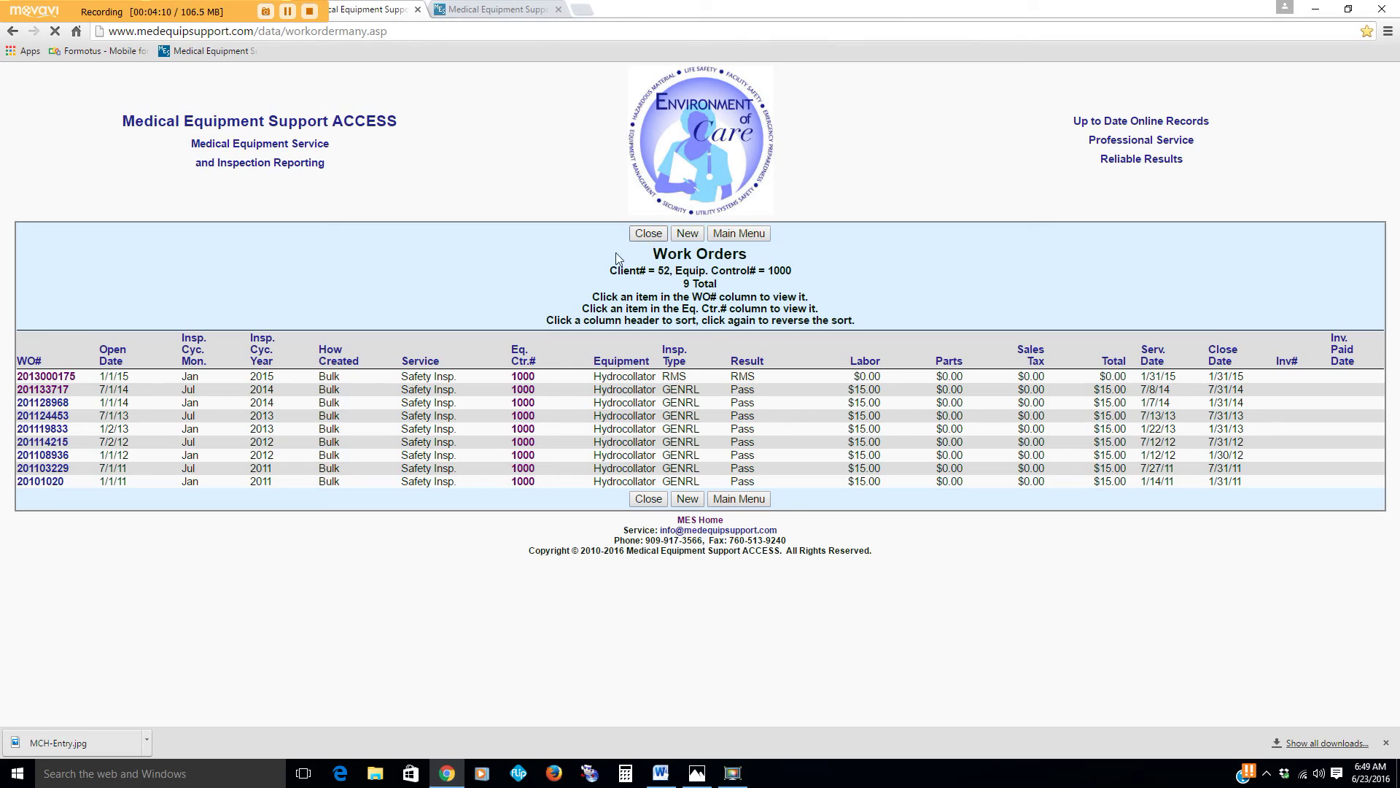
{"action": "left_click", "coordinate": [638, 236]}
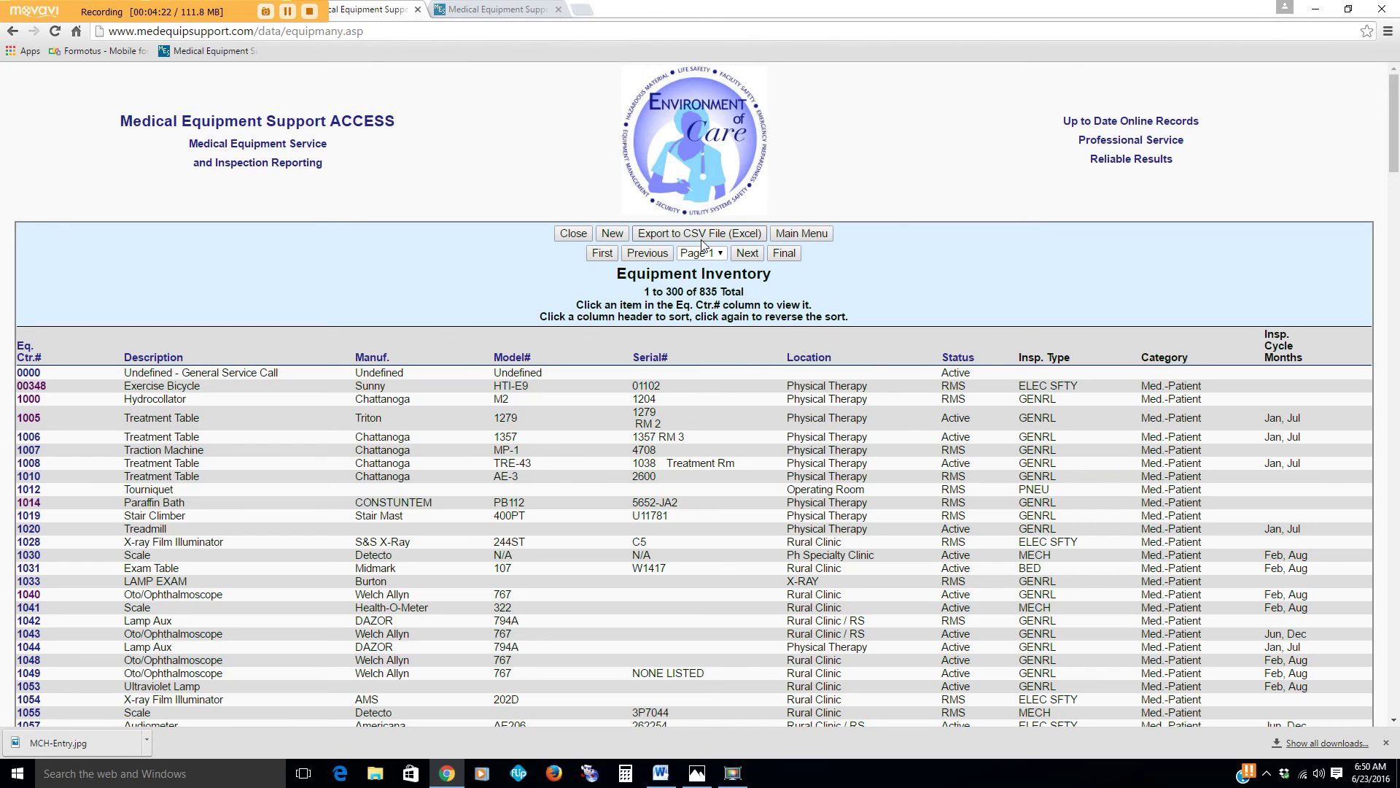
{"action": "left_click", "coordinate": [802, 235]}
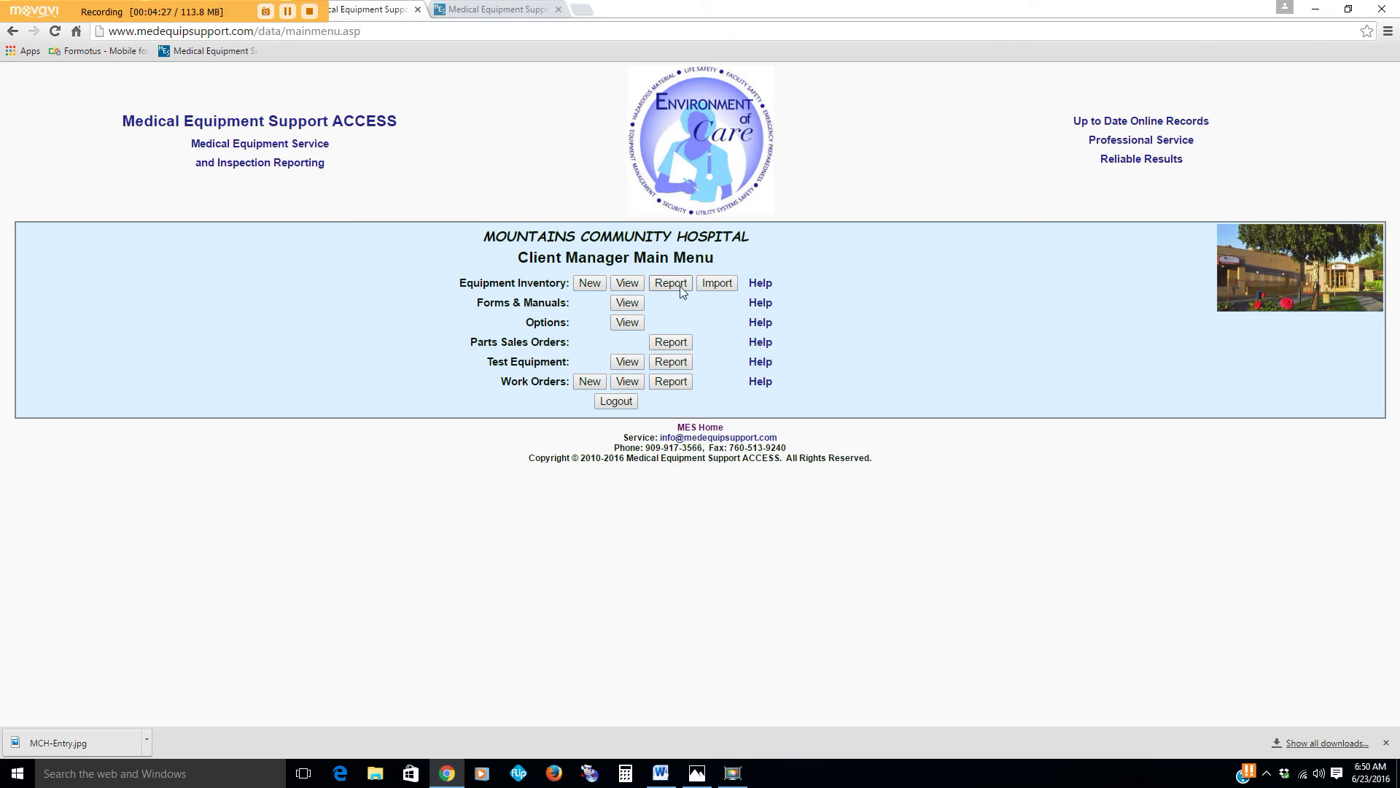
Start an equipment report of the type Equipment Inventory and accept the page refresh.
{"action": "left_click", "coordinate": [679, 286]}
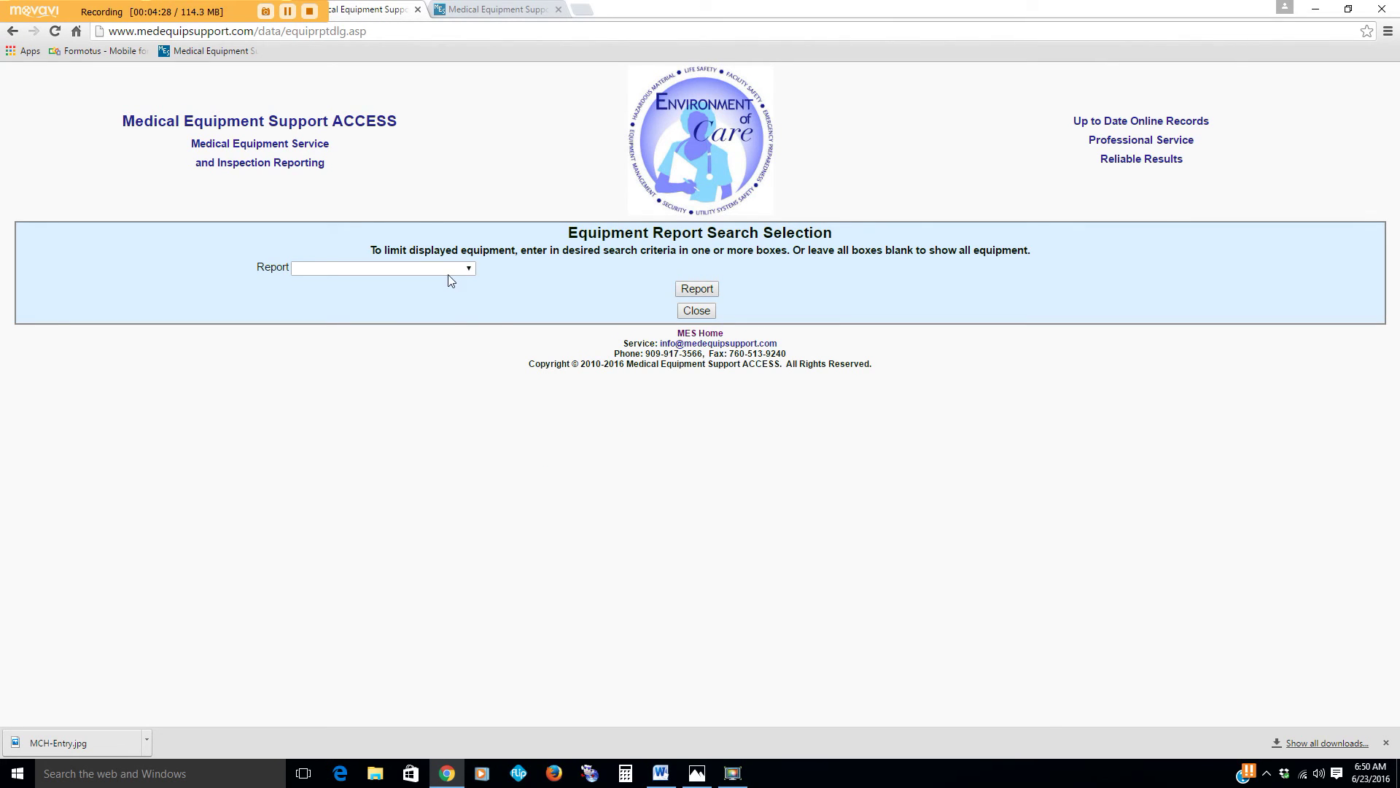
{"action": "left_click", "coordinate": [448, 270]}
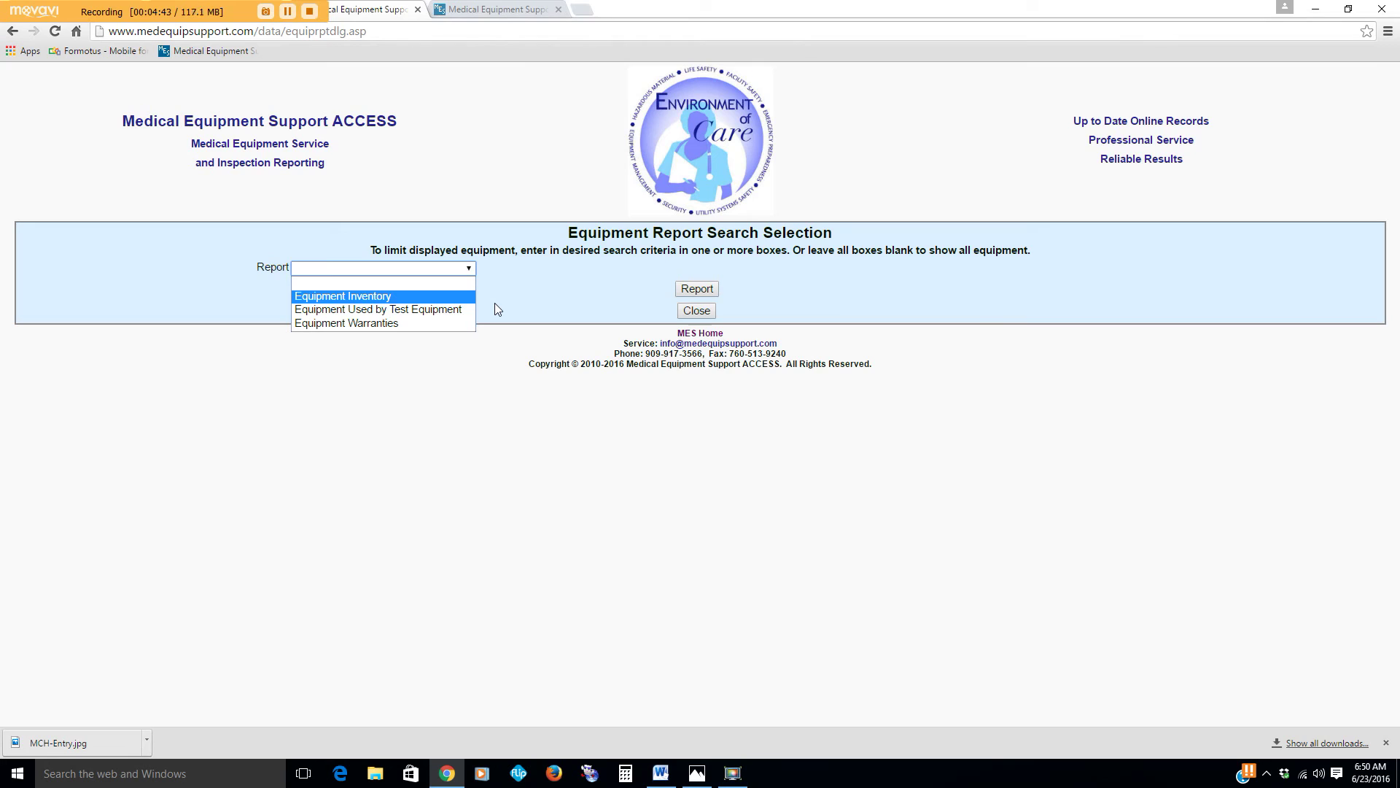
{"action": "left_click", "coordinate": [430, 296]}
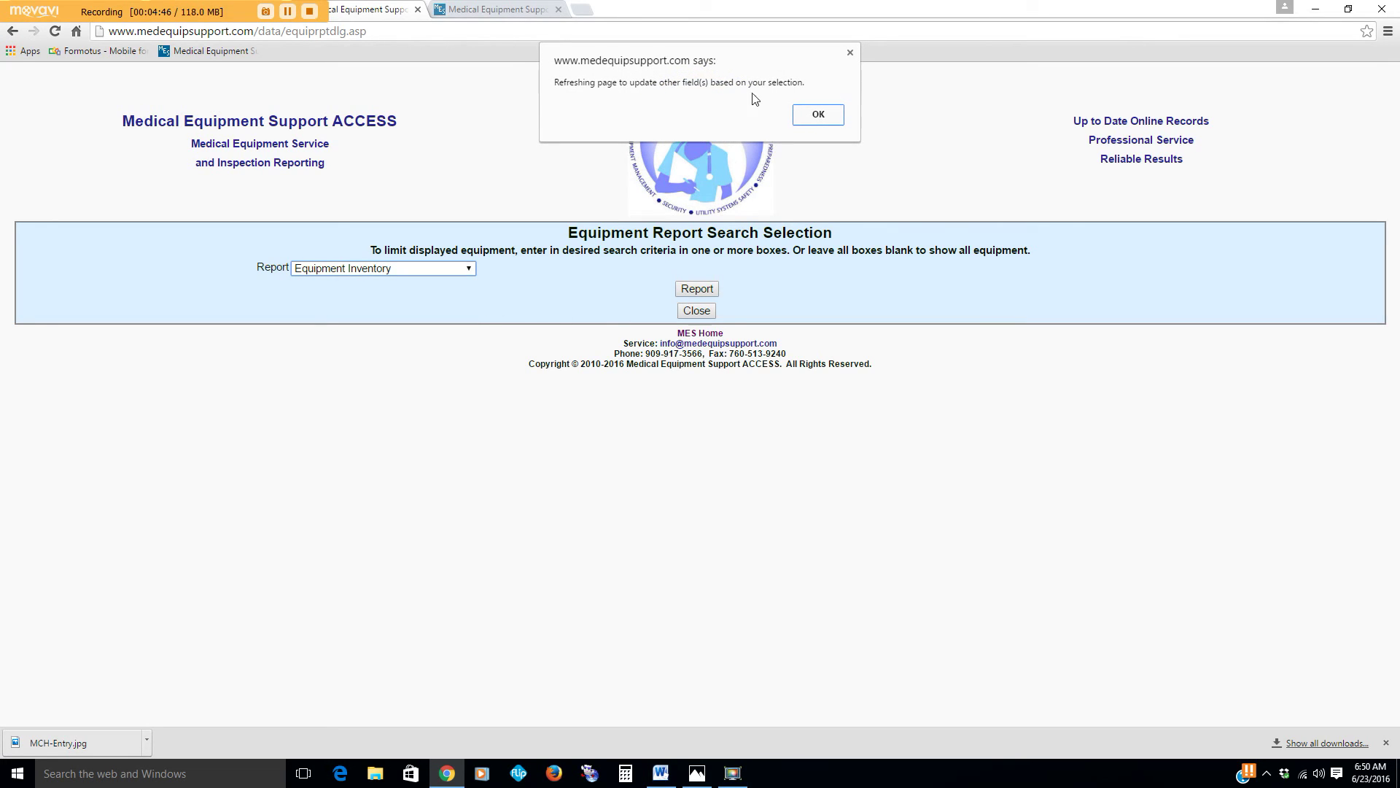
{"action": "left_click", "coordinate": [816, 116]}
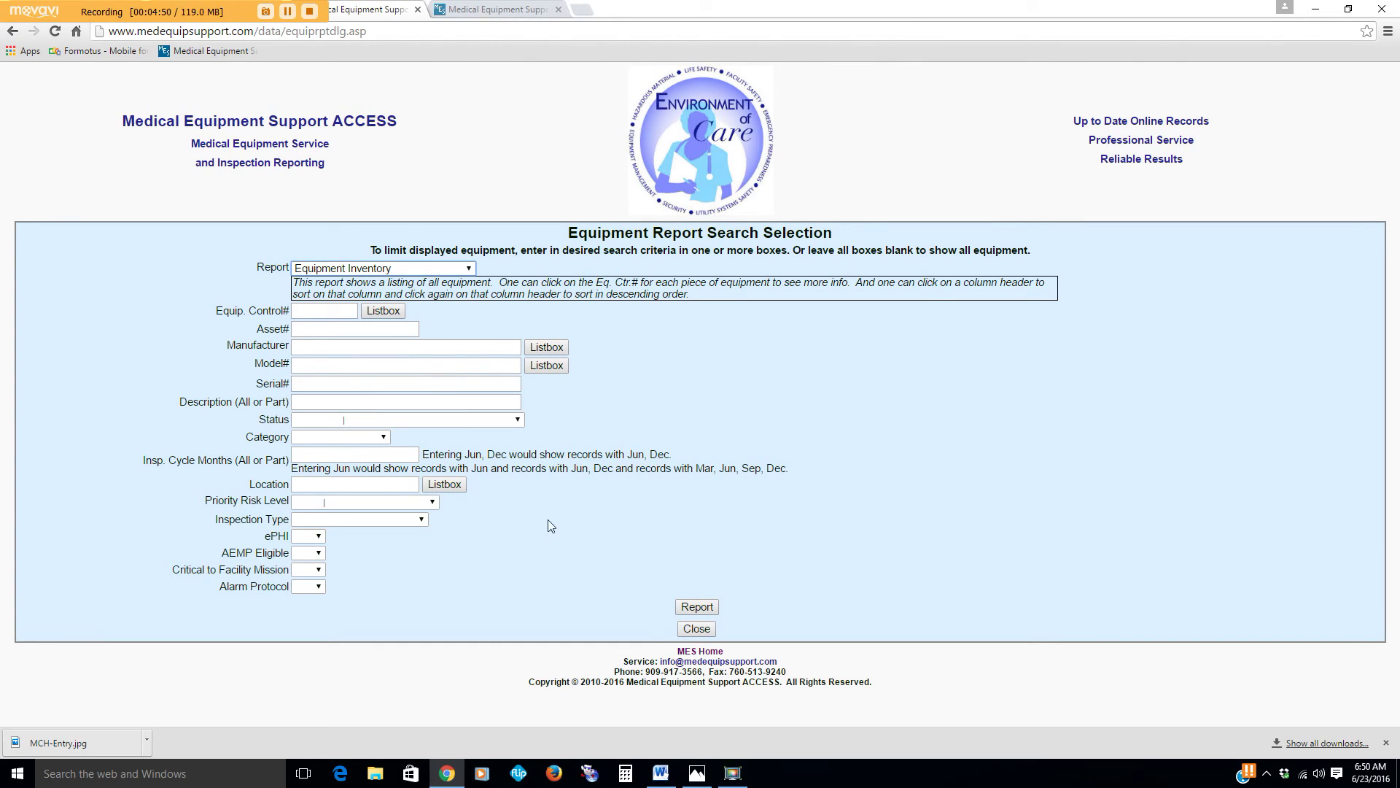
Limit the inventory report to the manufacturer Baxter and generate it.
{"action": "left_click", "coordinate": [314, 348]}
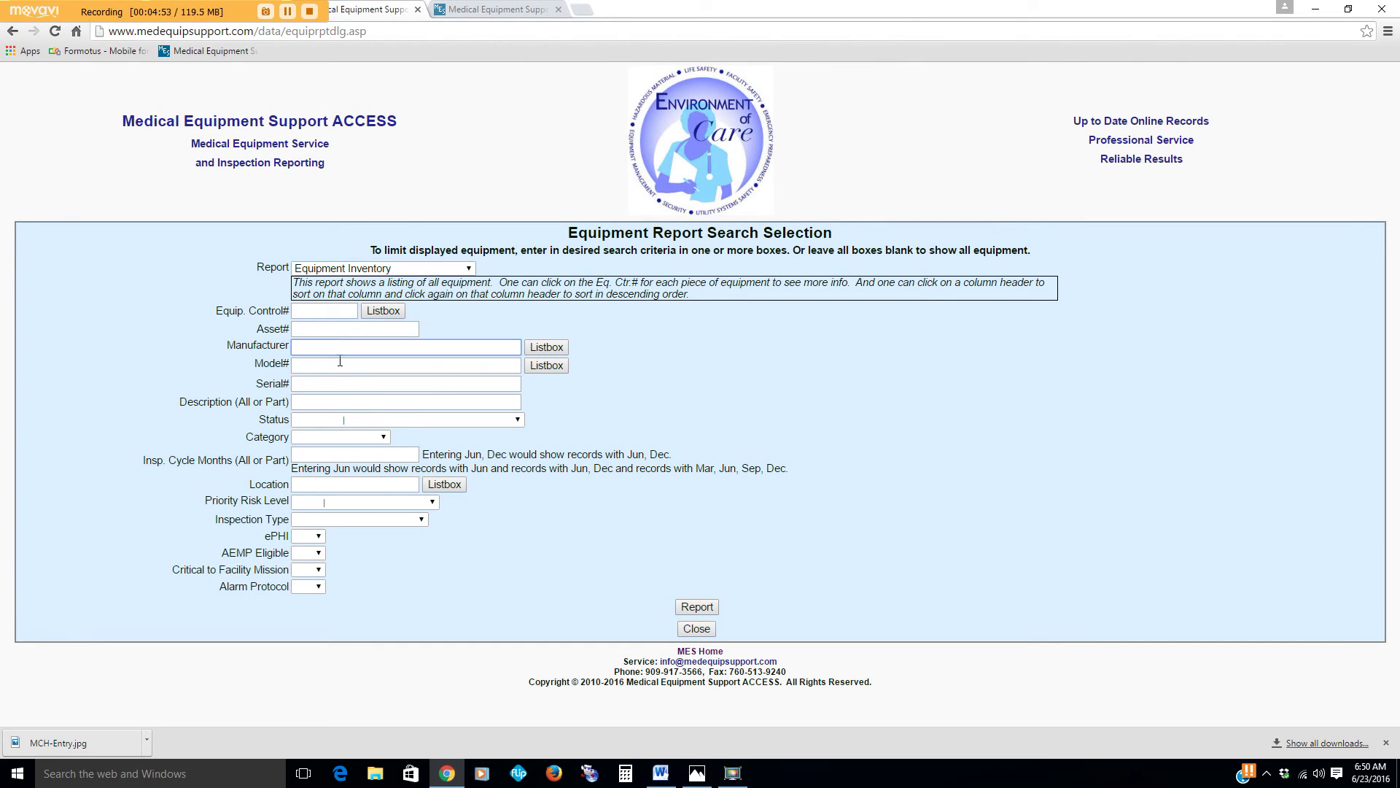
{"action": "type", "text": "Ba"}
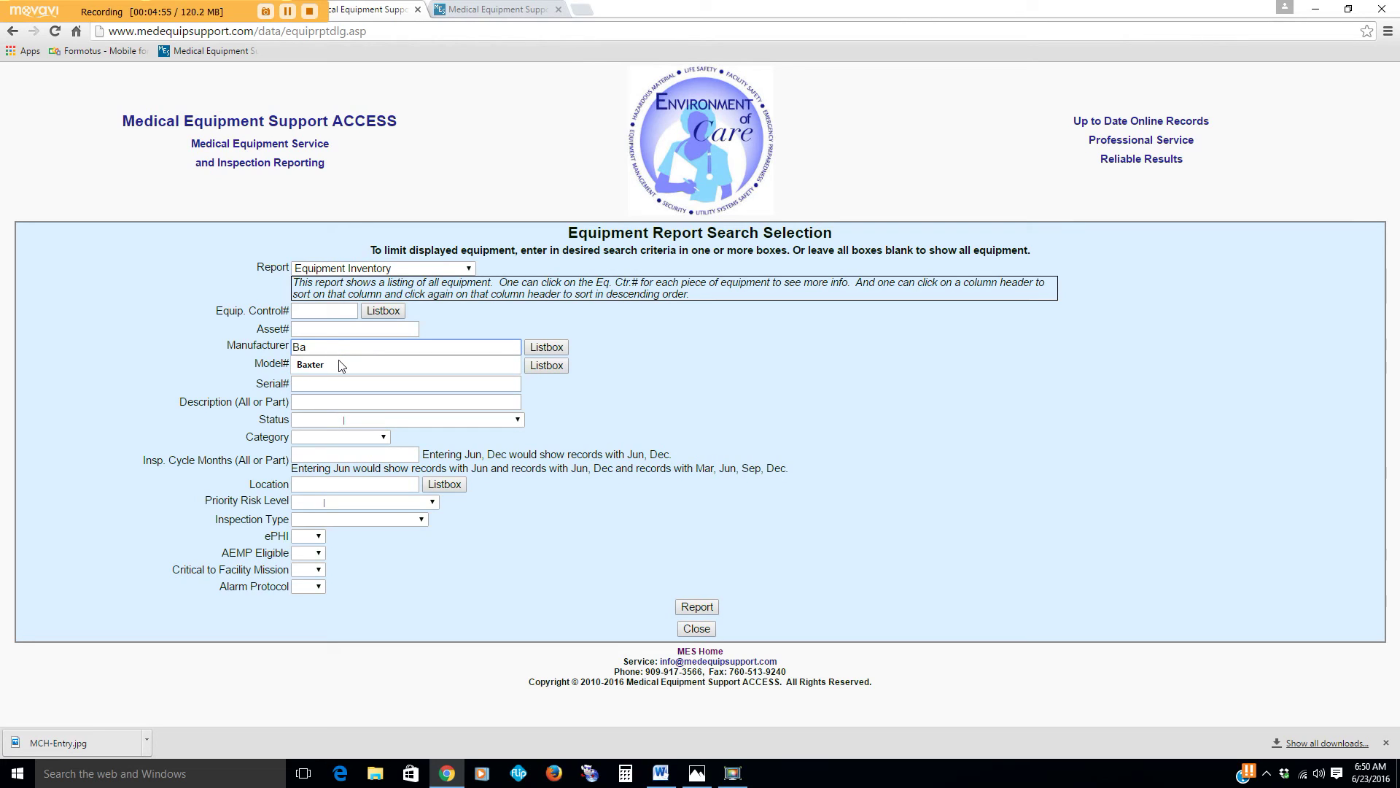
{"action": "type", "text": "xter"}
{"action": "left_click", "coordinate": [698, 610]}
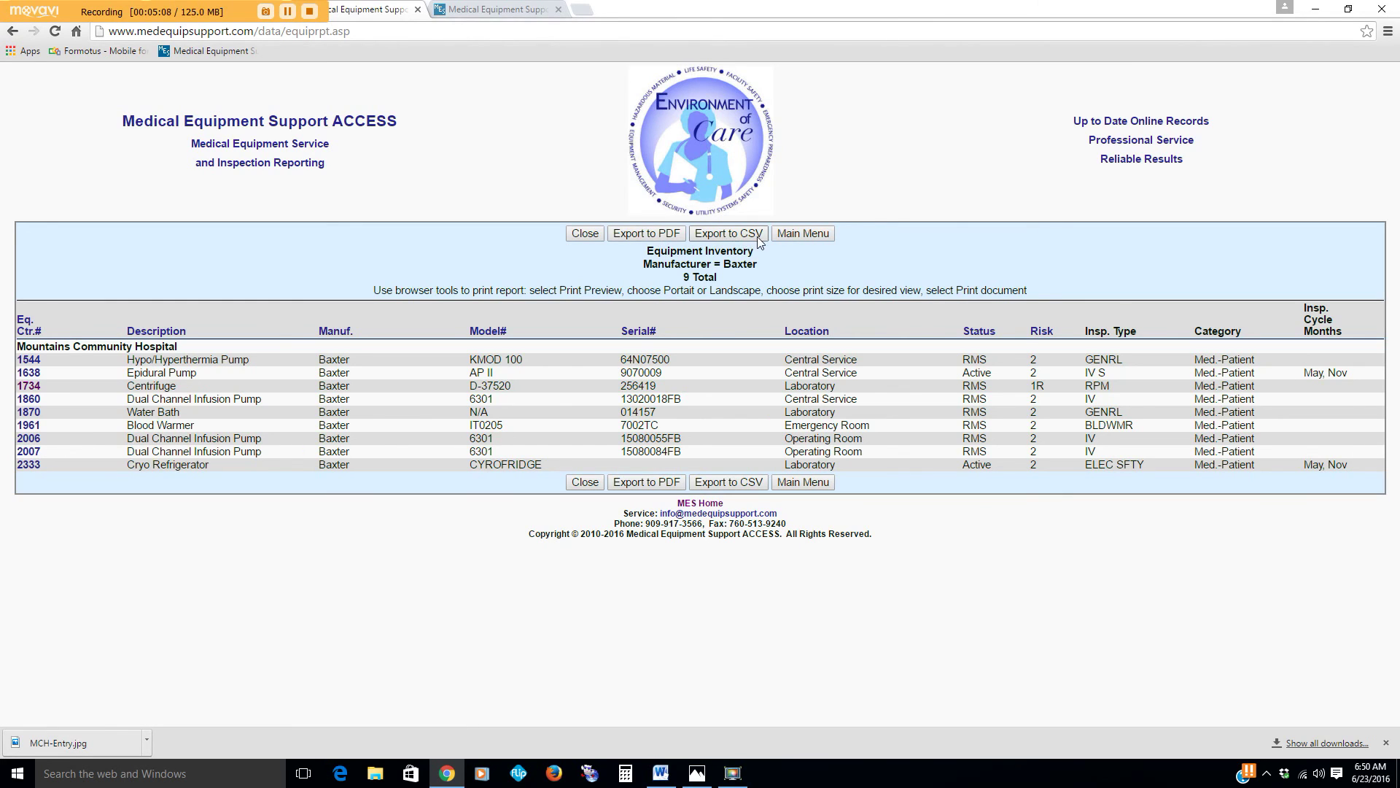
Export the Baxter inventory report to PDF and enlarge the page to the window width for reading.
{"action": "left_click", "coordinate": [647, 234]}
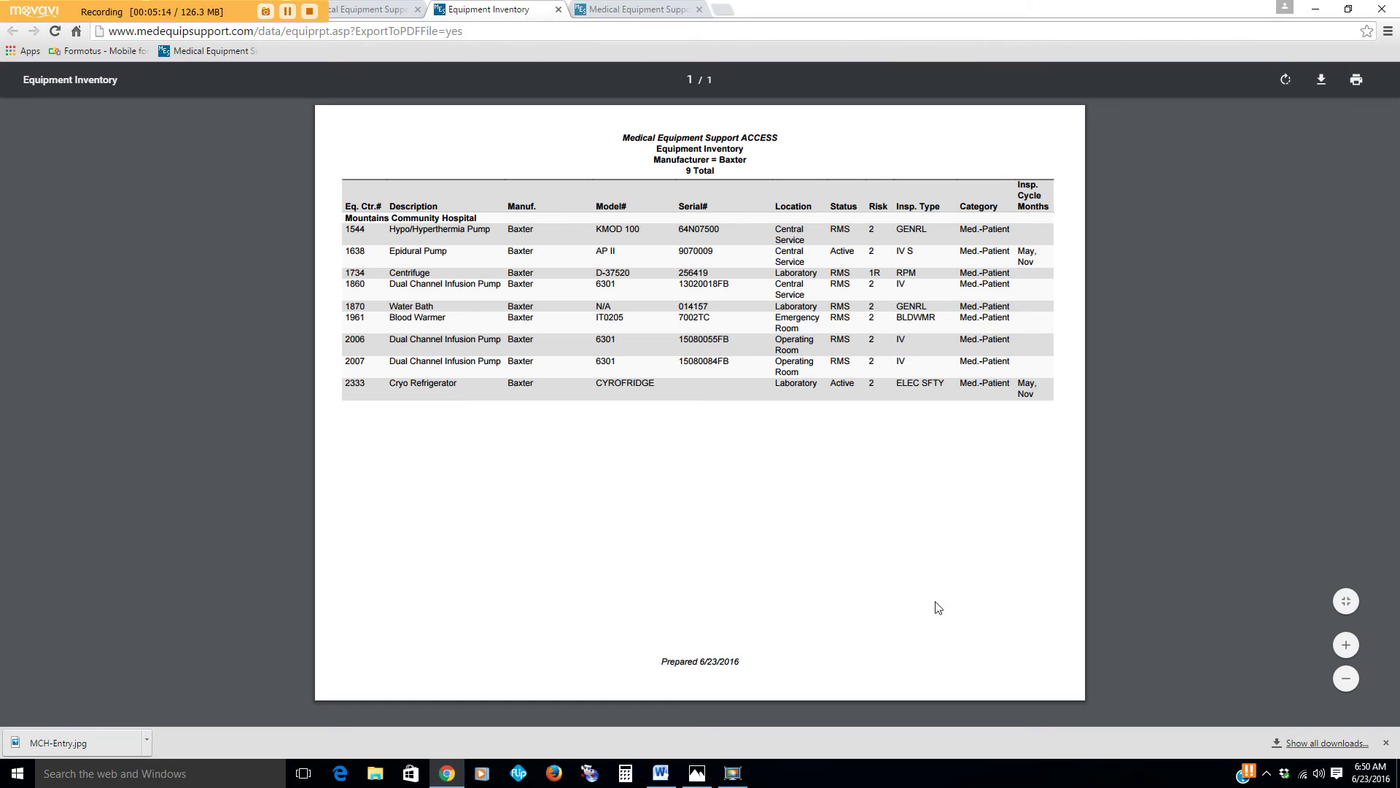
{"action": "left_click", "coordinate": [1338, 605]}
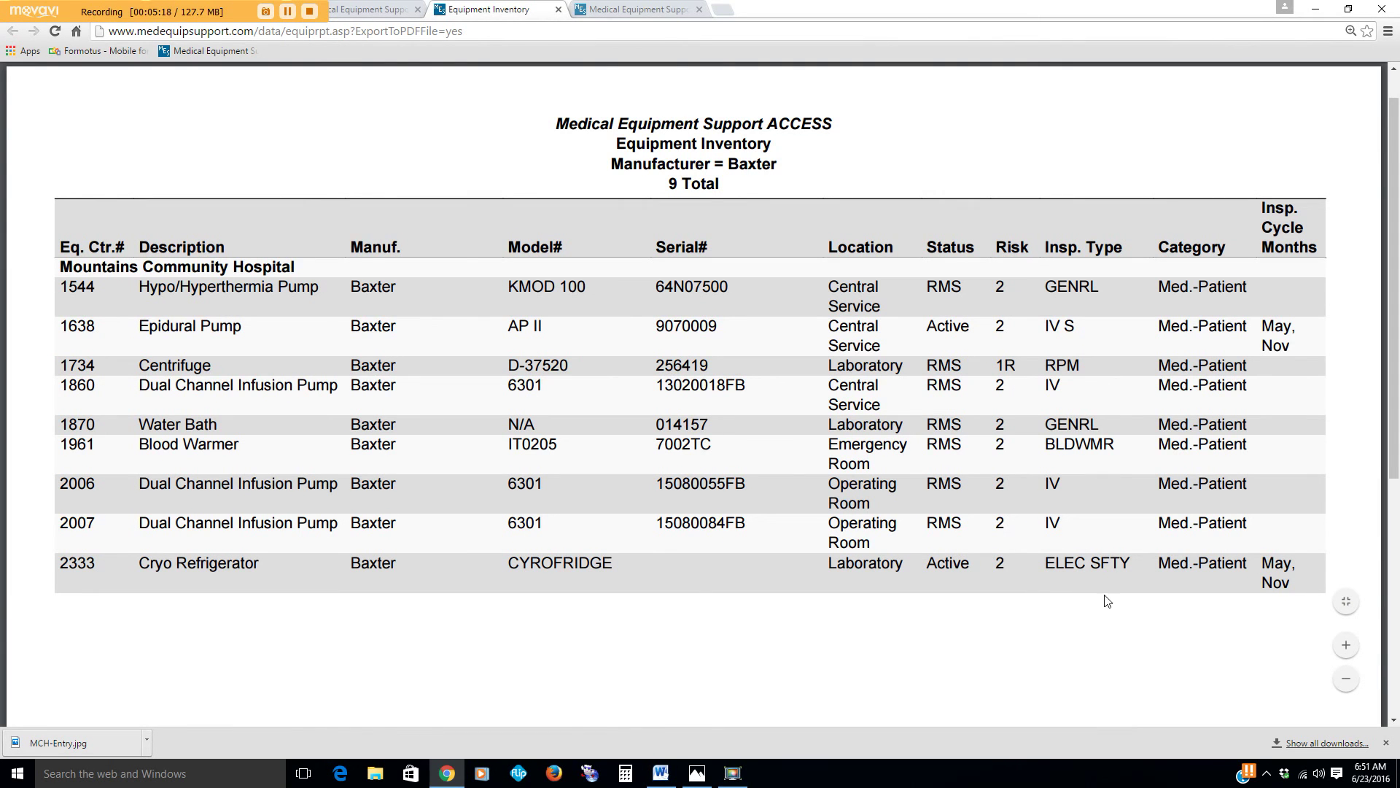
{"action": "scroll", "coordinate": [1092, 606], "scroll_direction": "up", "scroll_amount": 1}
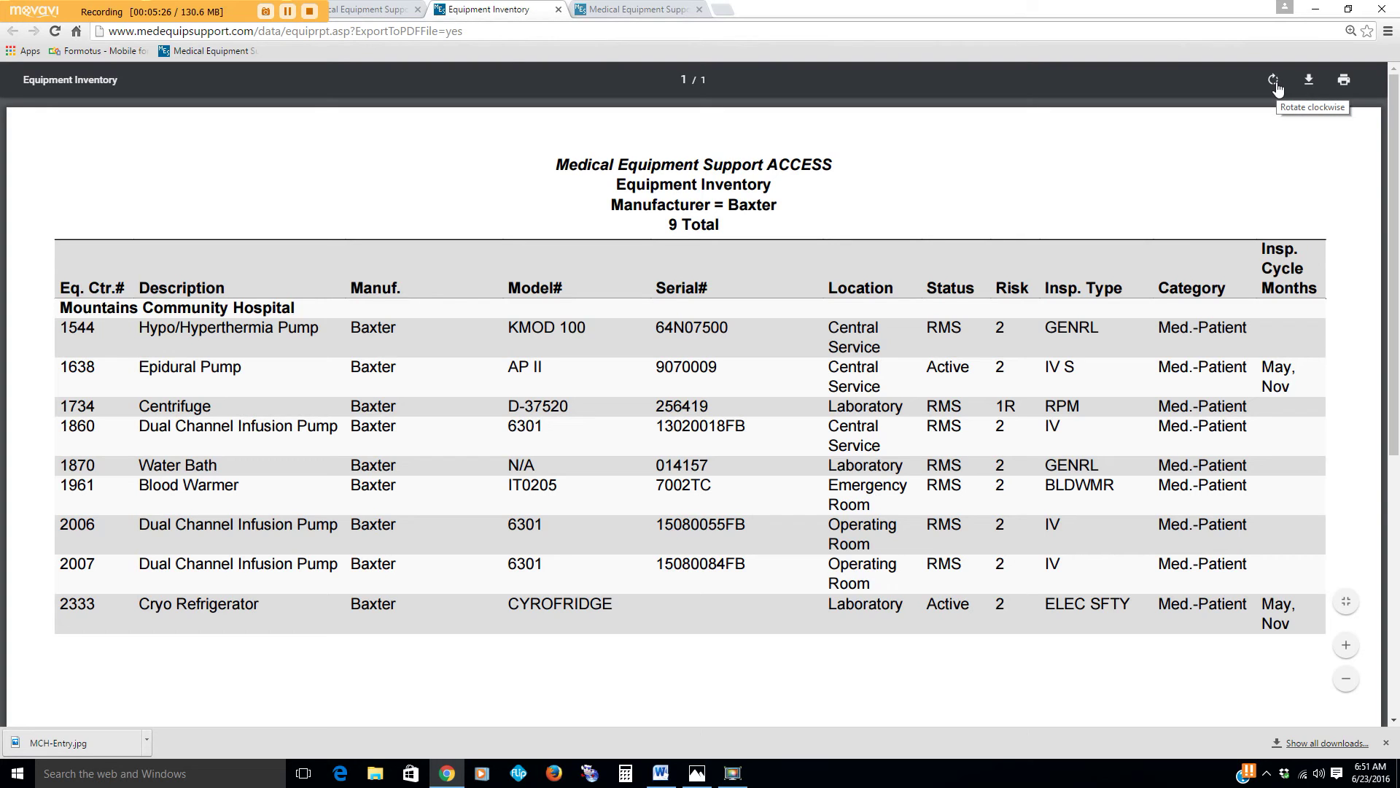
Close the Baxter PDF and return to the main menu, then open the Equipment Import page to read its instructions and close it.
{"action": "left_click", "coordinate": [558, 11]}
{"action": "left_click", "coordinate": [794, 233]}
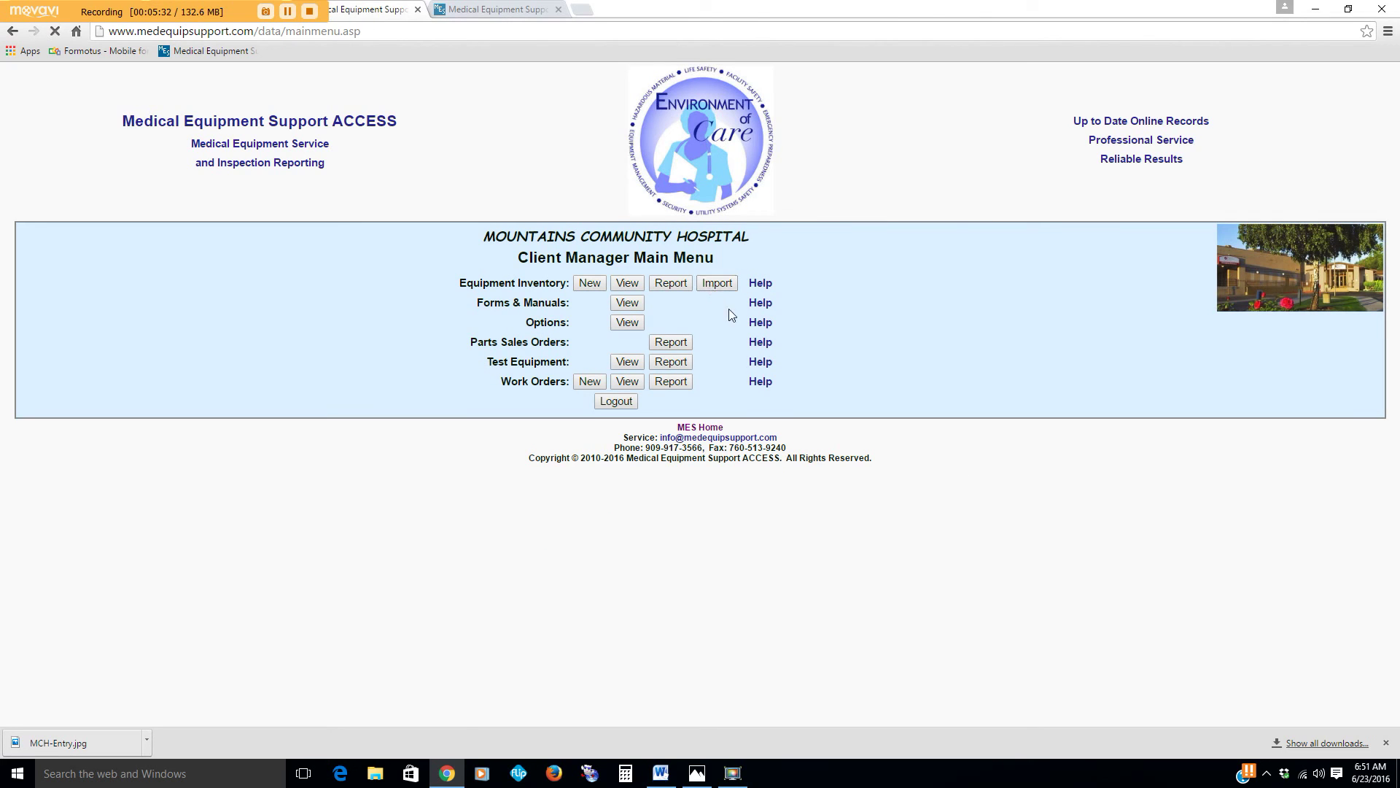
{"action": "left_click", "coordinate": [717, 283]}
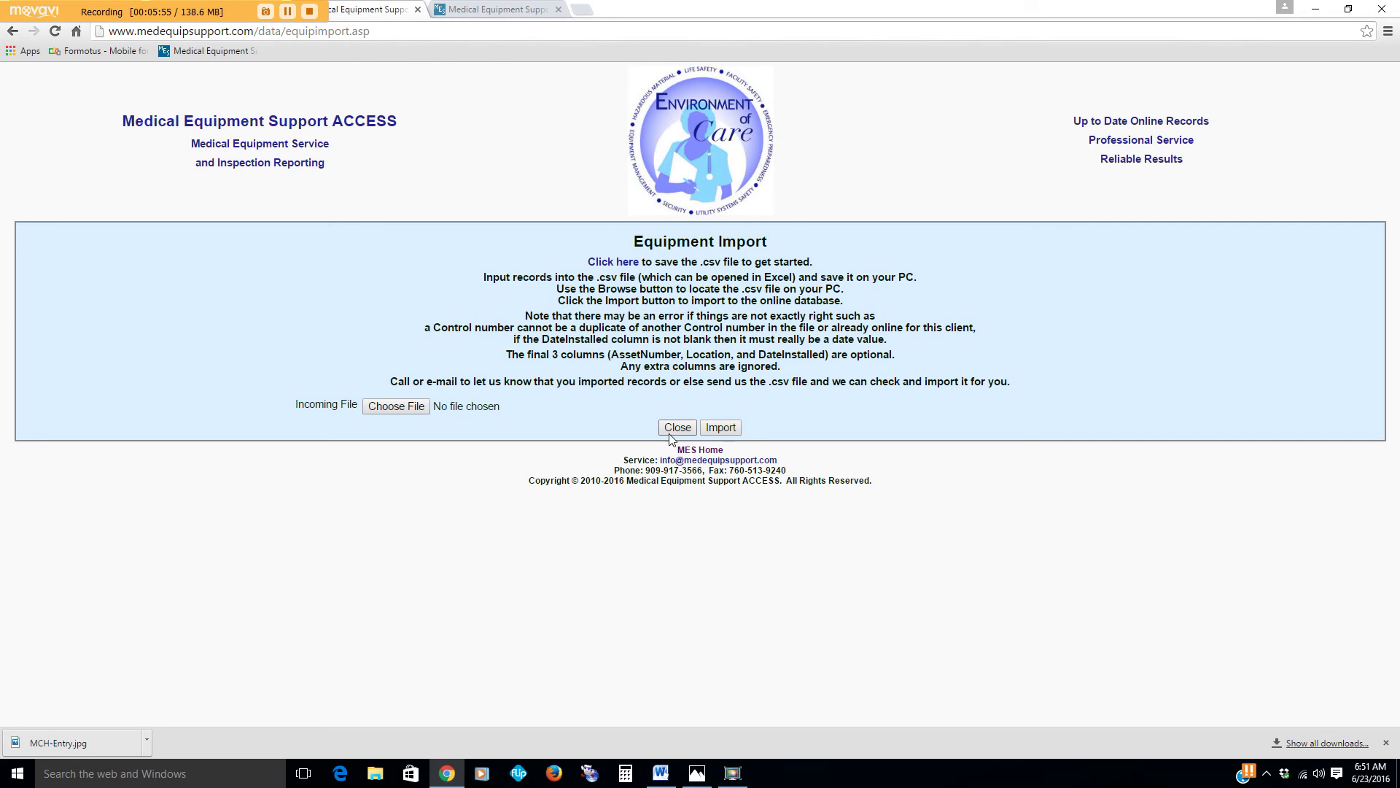
{"action": "left_click", "coordinate": [687, 432]}
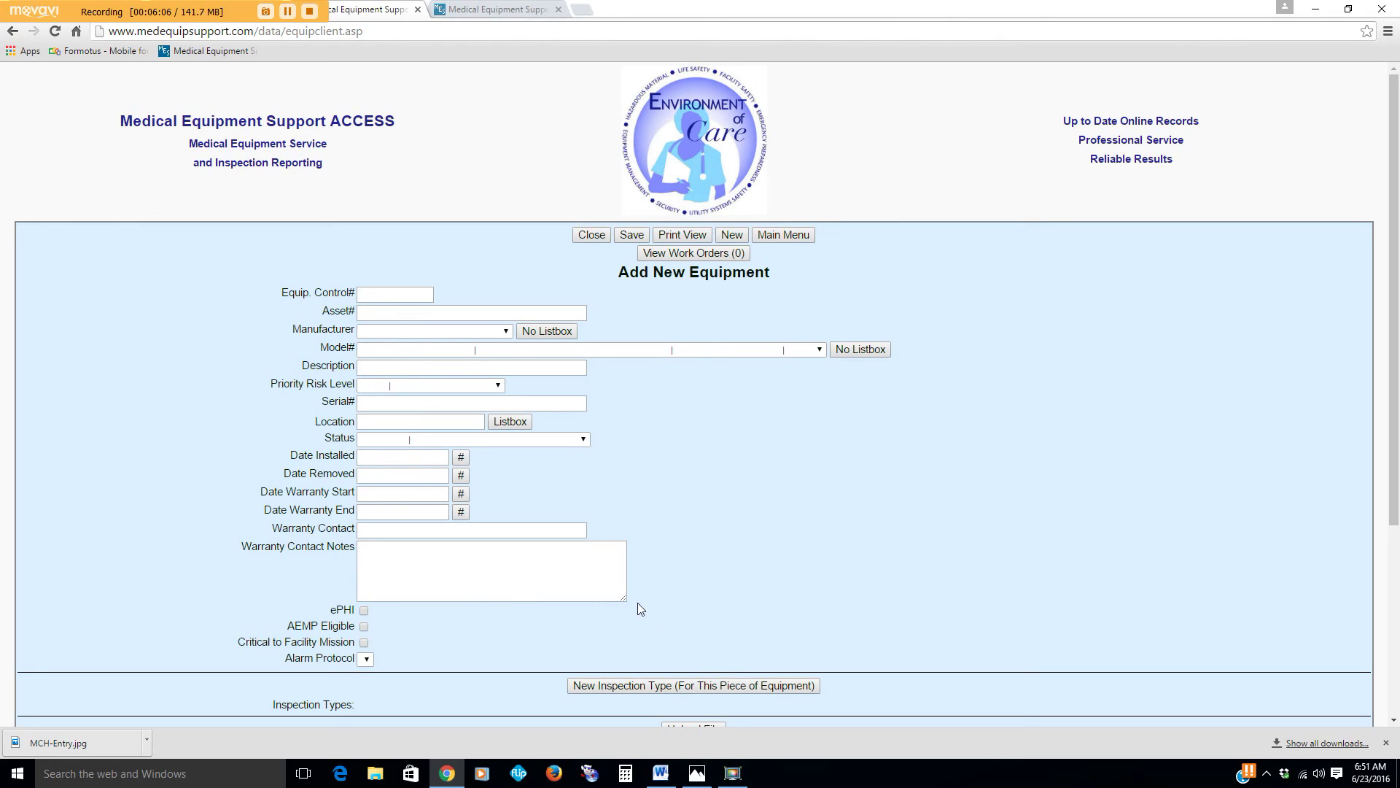
Look over the fields of the blank Add New Equipment form down to its end, and return to the main menu.
{"action": "scroll", "coordinate": [639, 609], "scroll_direction": "down", "scroll_amount": 4}
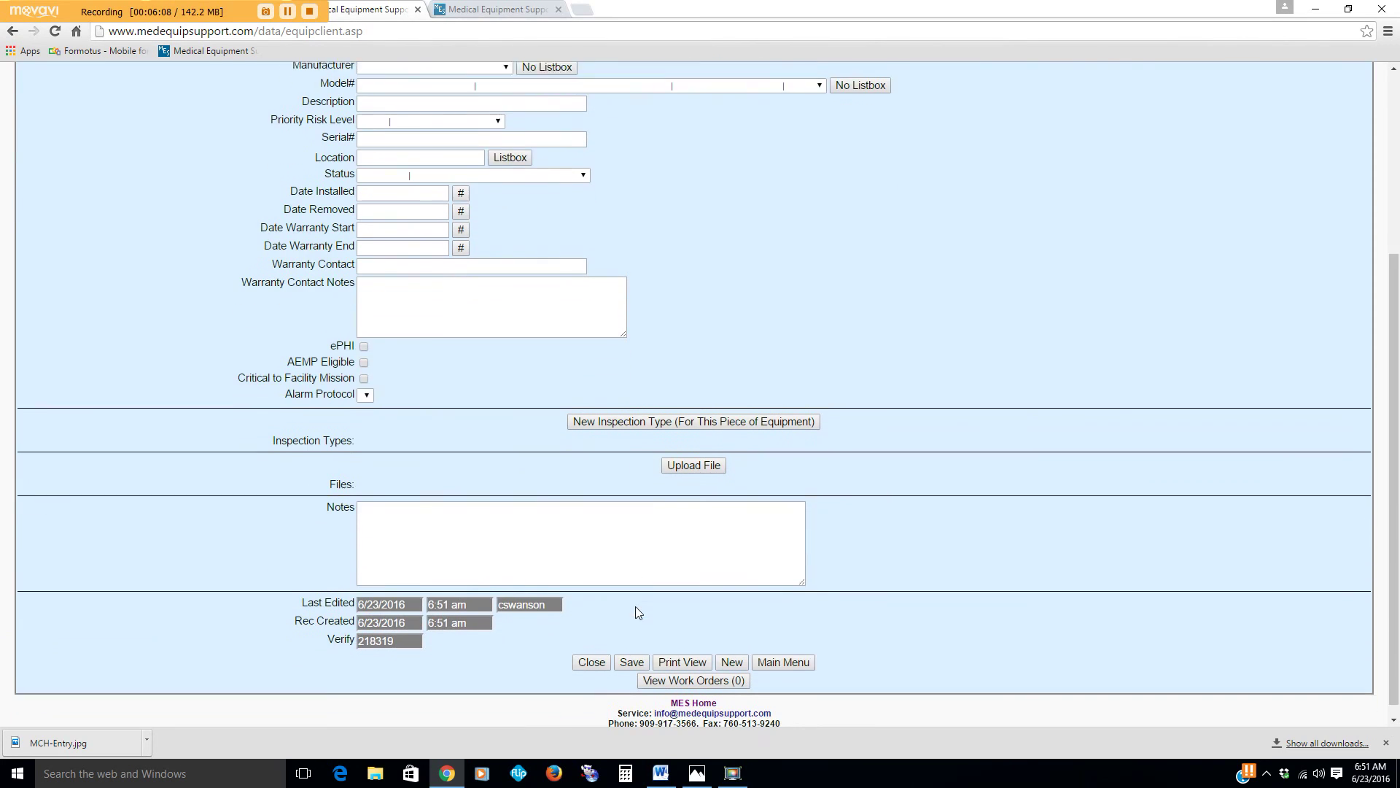
{"action": "scroll", "coordinate": [634, 606], "scroll_direction": "up", "scroll_amount": 4}
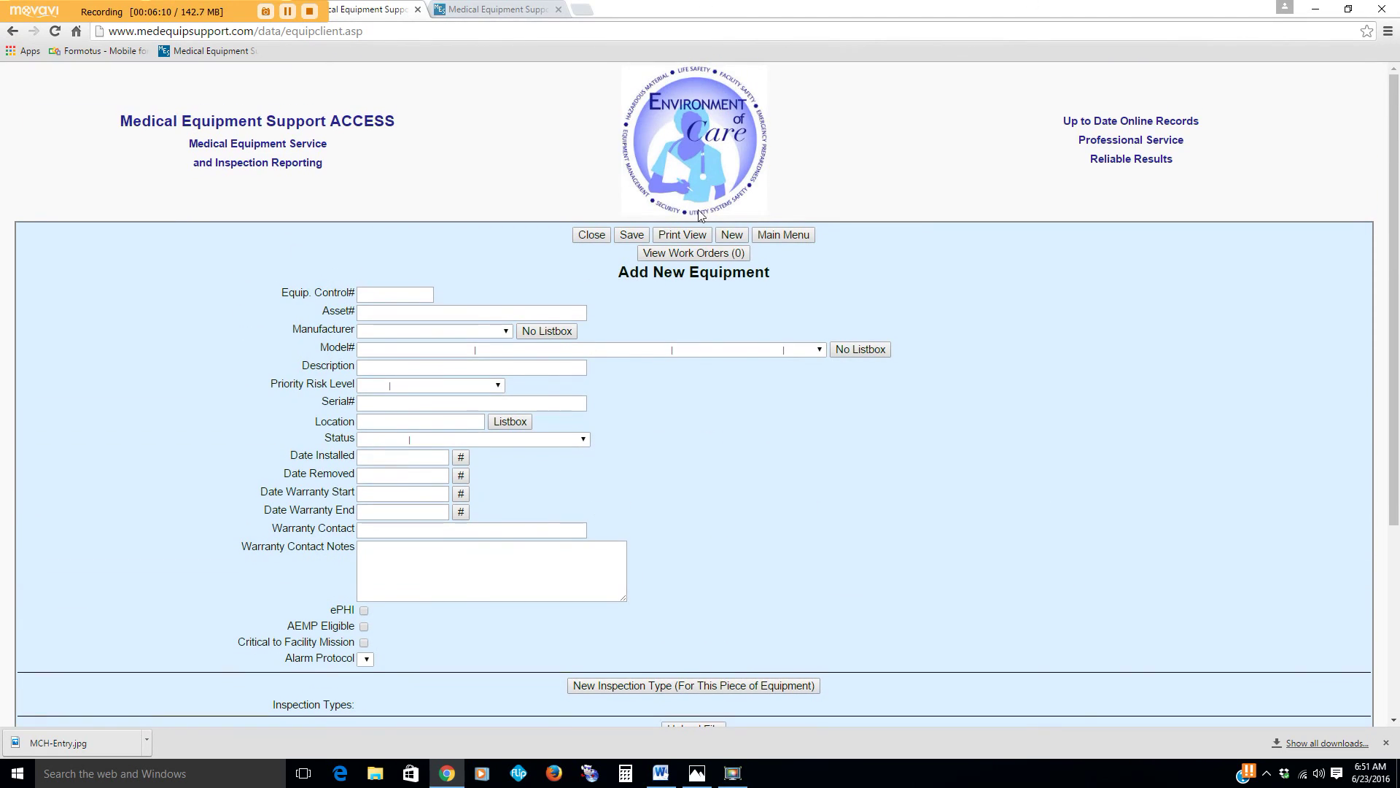
{"action": "left_click", "coordinate": [785, 236]}
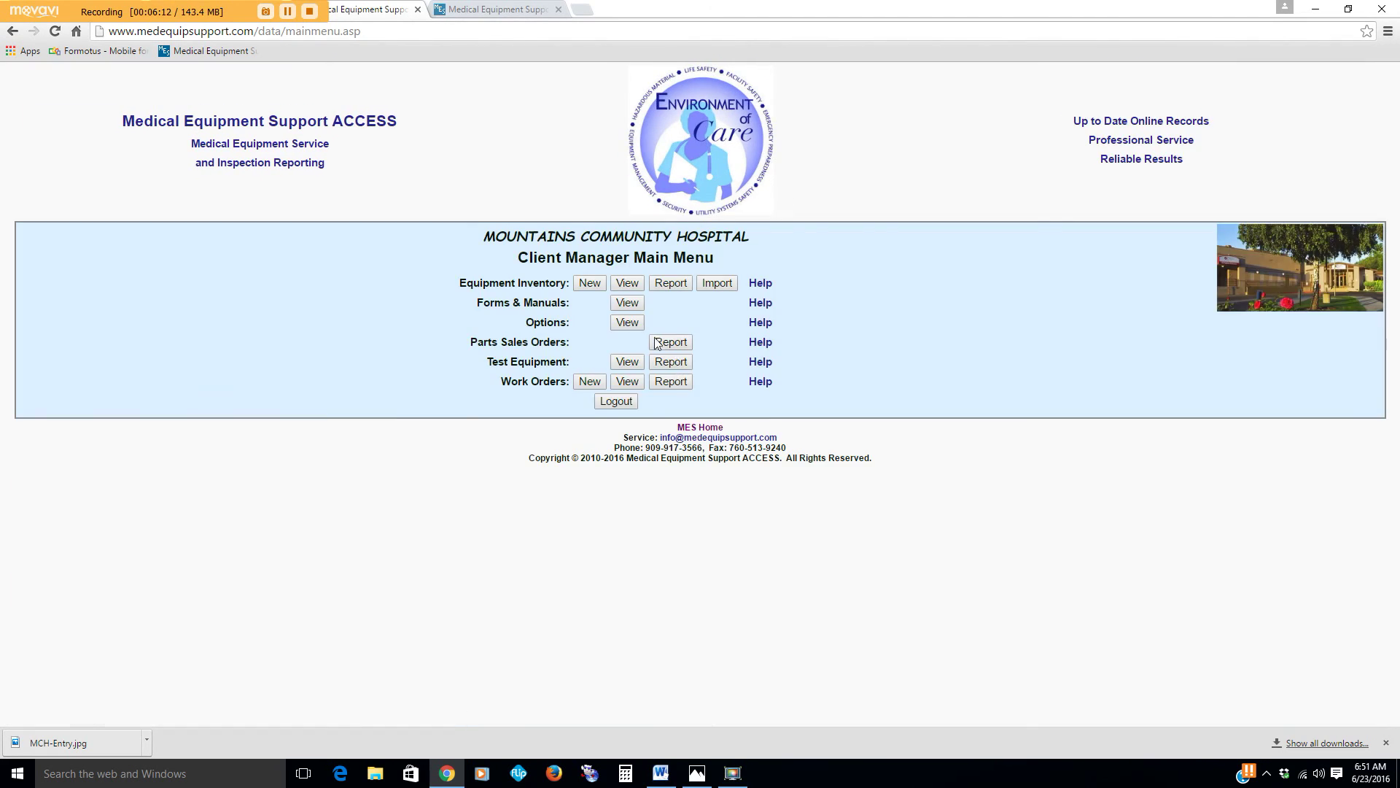
Open TJC Alarm Review Jan 2014 from Forms & Manuals, read through its pages, and close the document.
{"action": "left_click", "coordinate": [638, 305]}
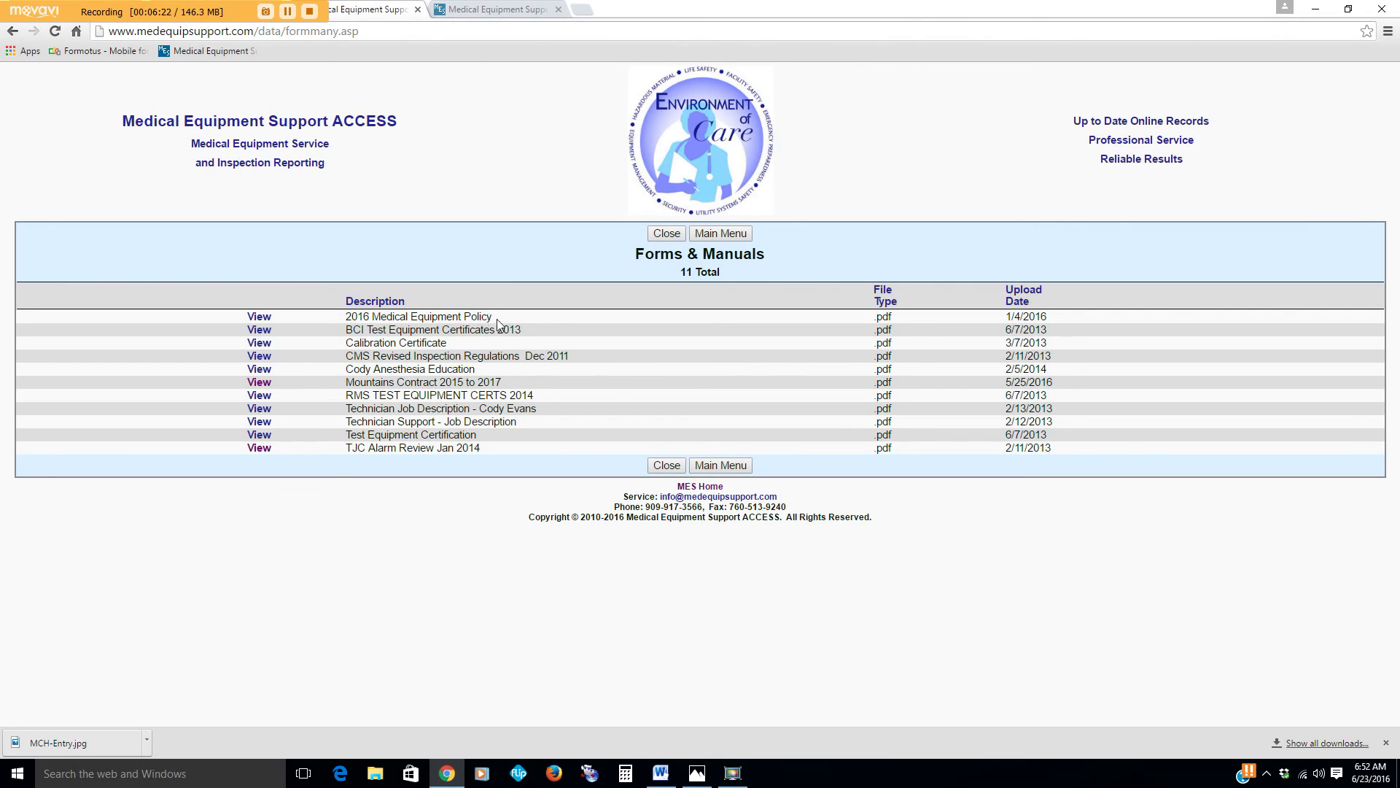
{"action": "left_click", "coordinate": [259, 448]}
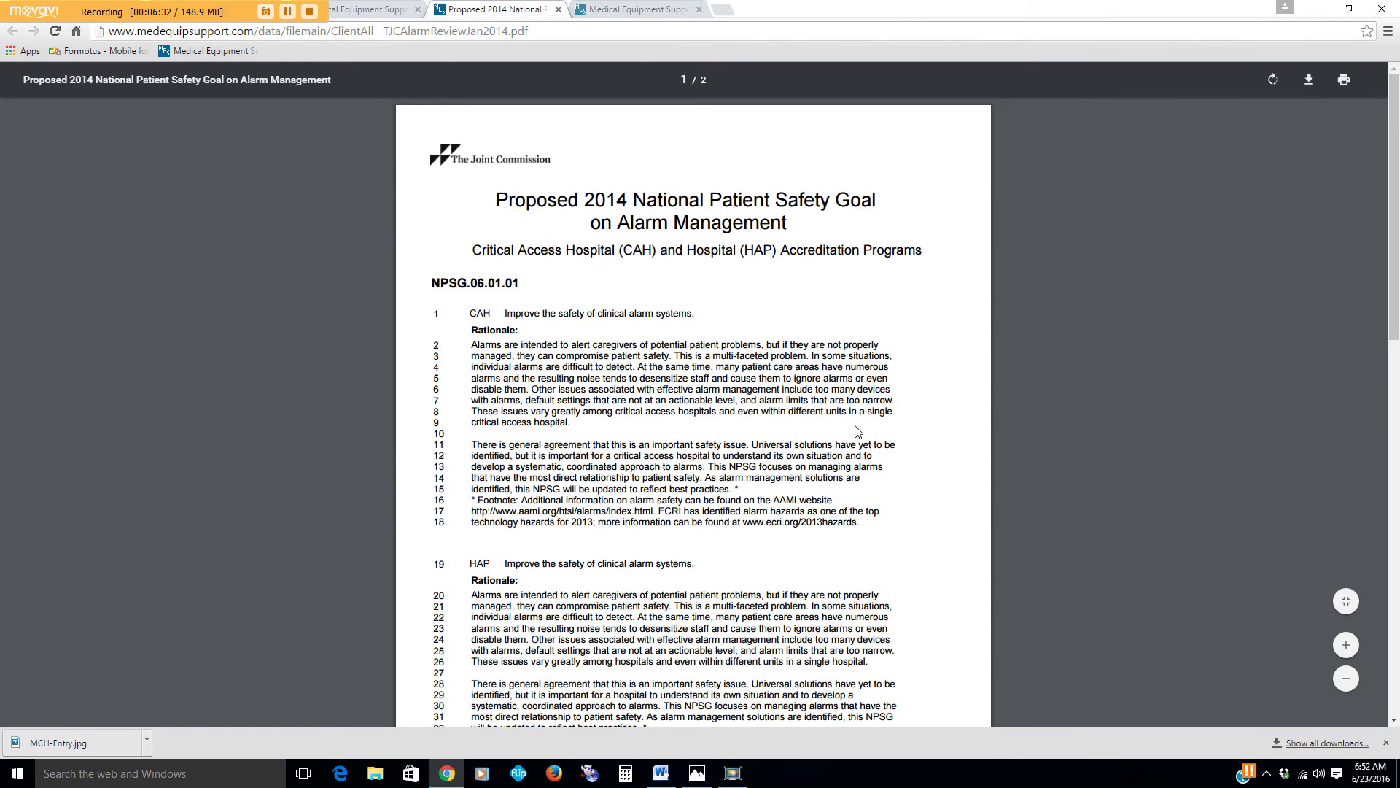
{"action": "scroll", "coordinate": [853, 434], "scroll_direction": "down", "scroll_amount": 5}
{"action": "scroll", "coordinate": [850, 443], "scroll_direction": "down", "scroll_amount": 4}
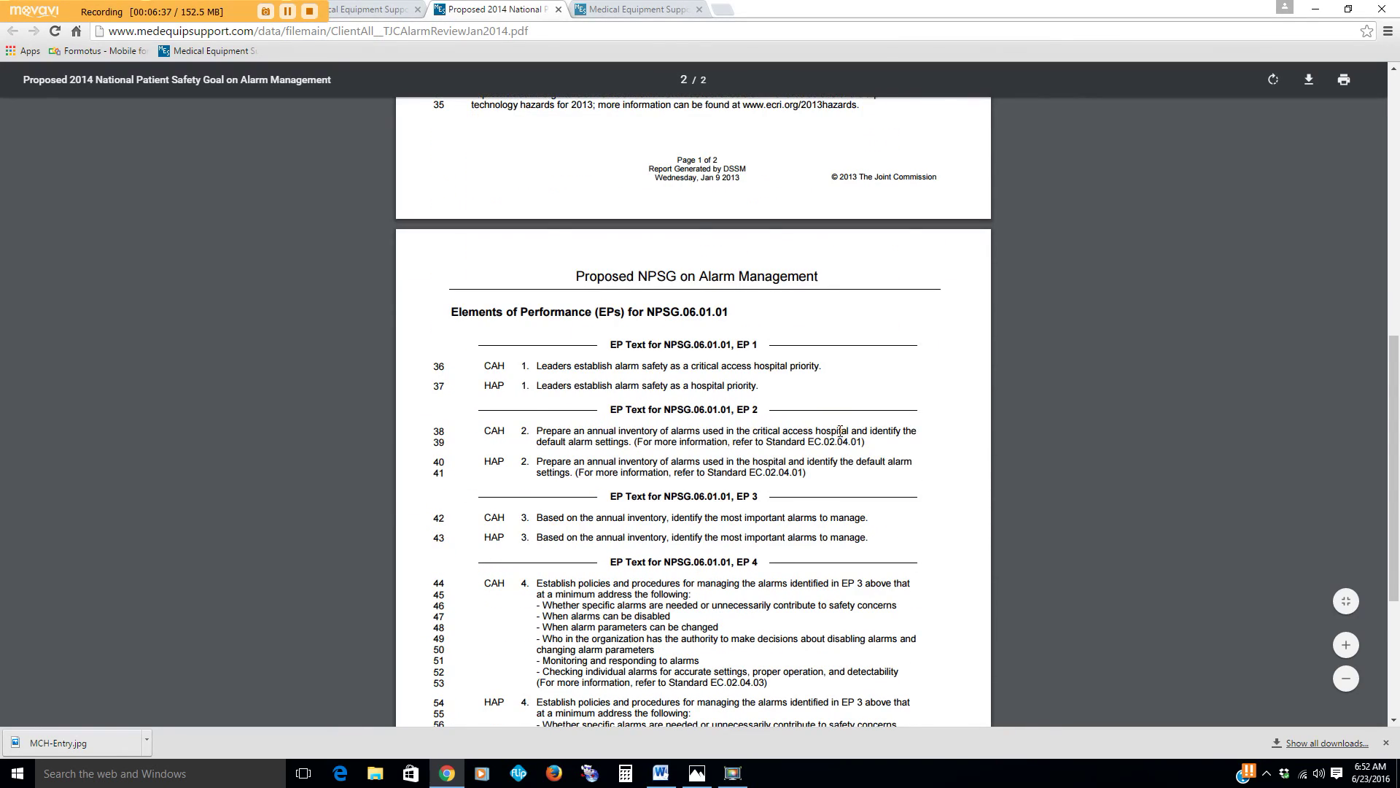
{"action": "scroll", "coordinate": [841, 432], "scroll_direction": "up", "scroll_amount": 9}
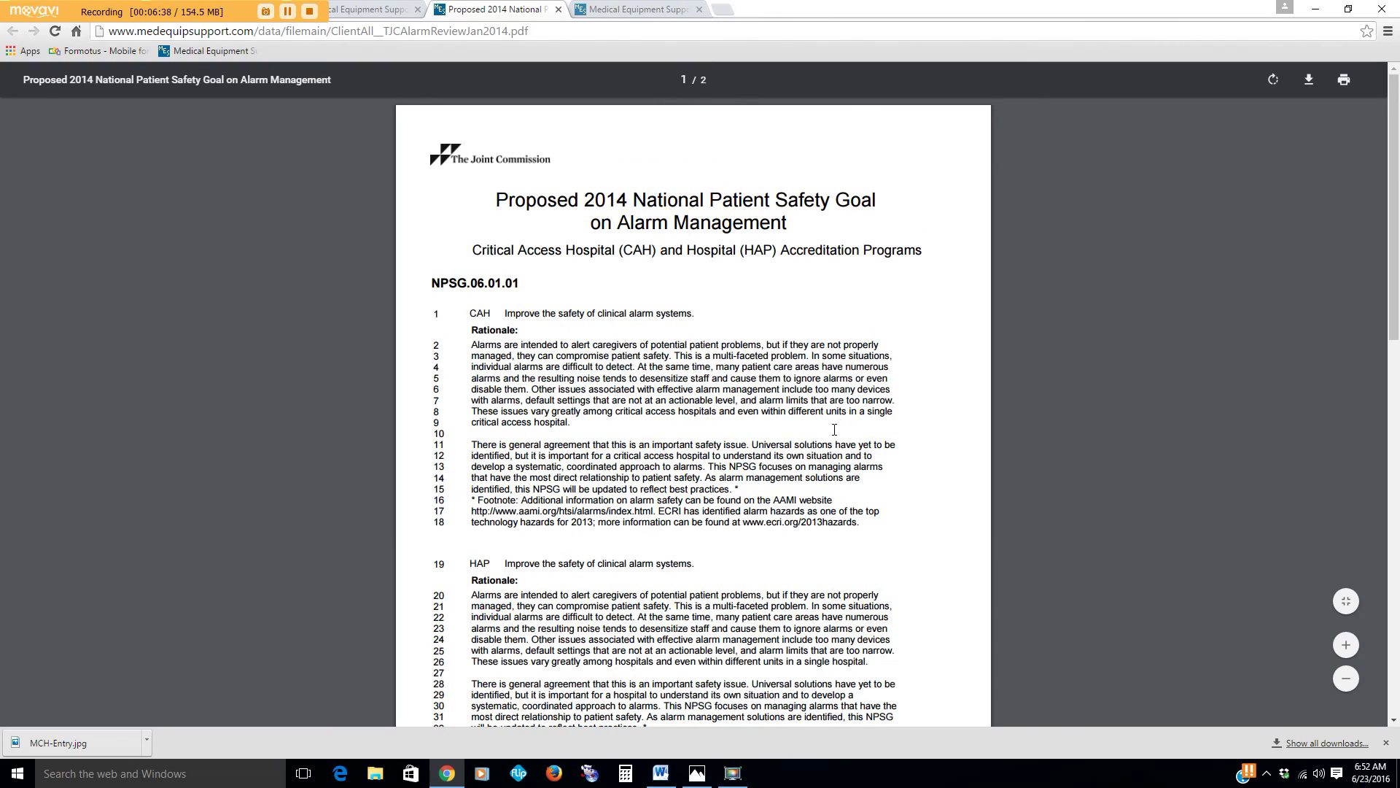
{"action": "left_click", "coordinate": [558, 10]}
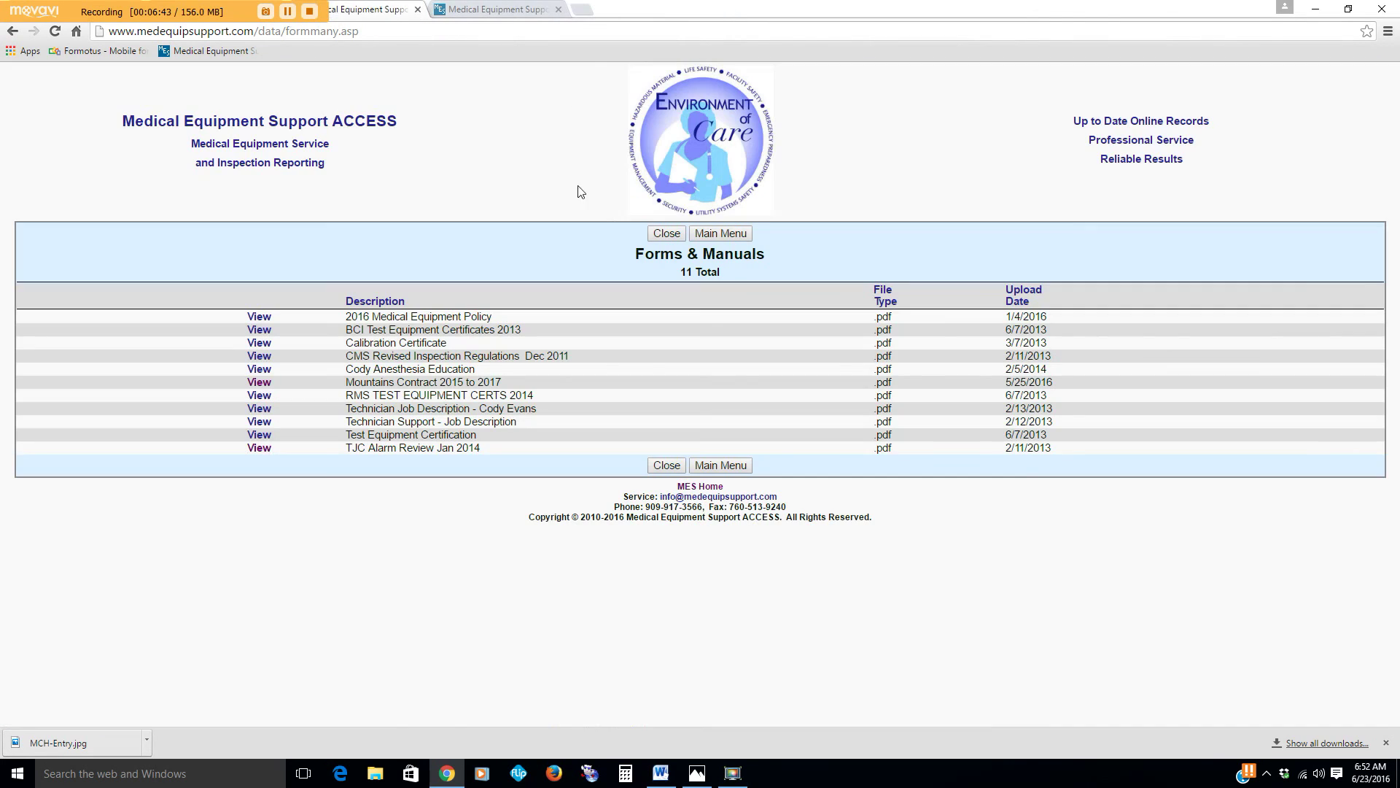
Go from Forms & Manuals back to the main menu, review the choices in the Options search dialog, and close it unchanged.
{"action": "left_click", "coordinate": [719, 467]}
{"action": "left_click", "coordinate": [628, 322]}
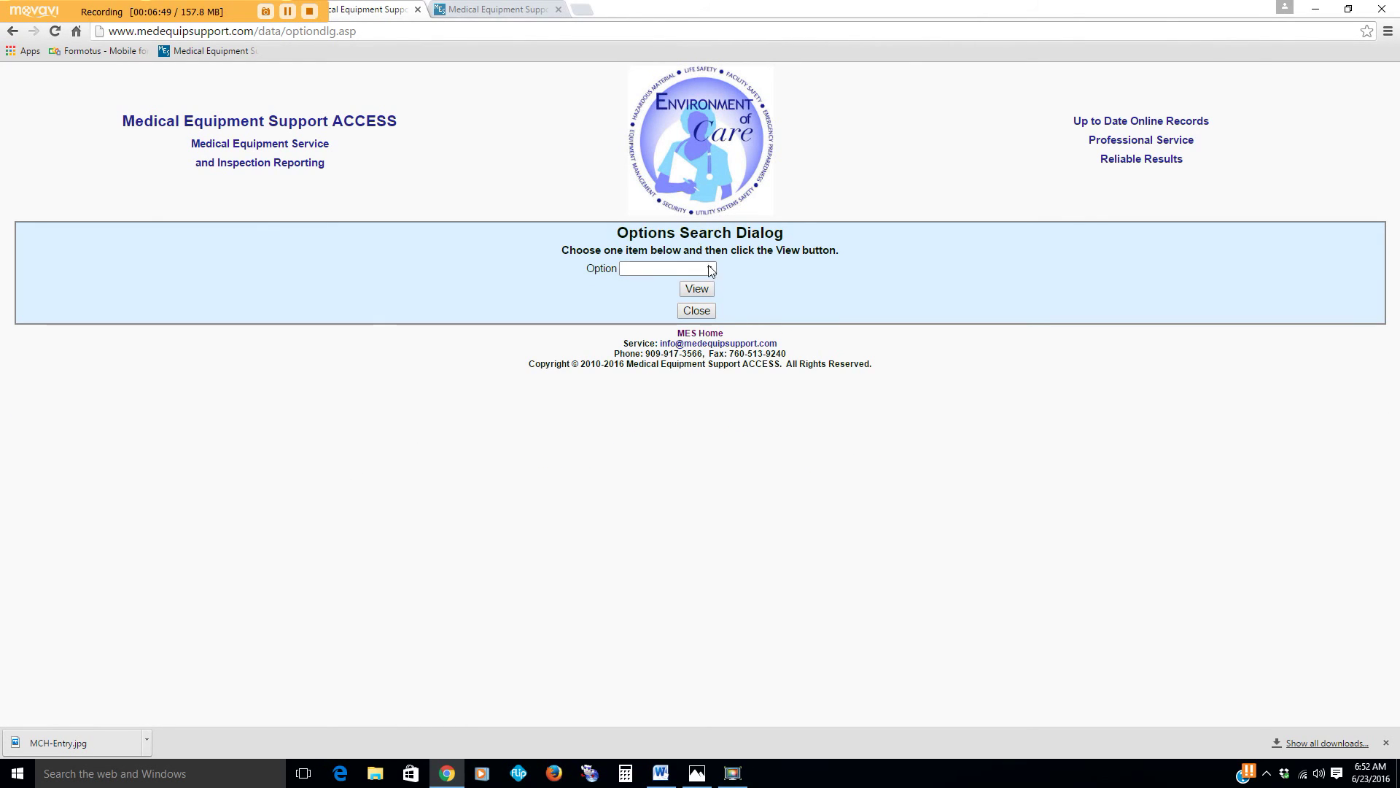
{"action": "left_click", "coordinate": [707, 269]}
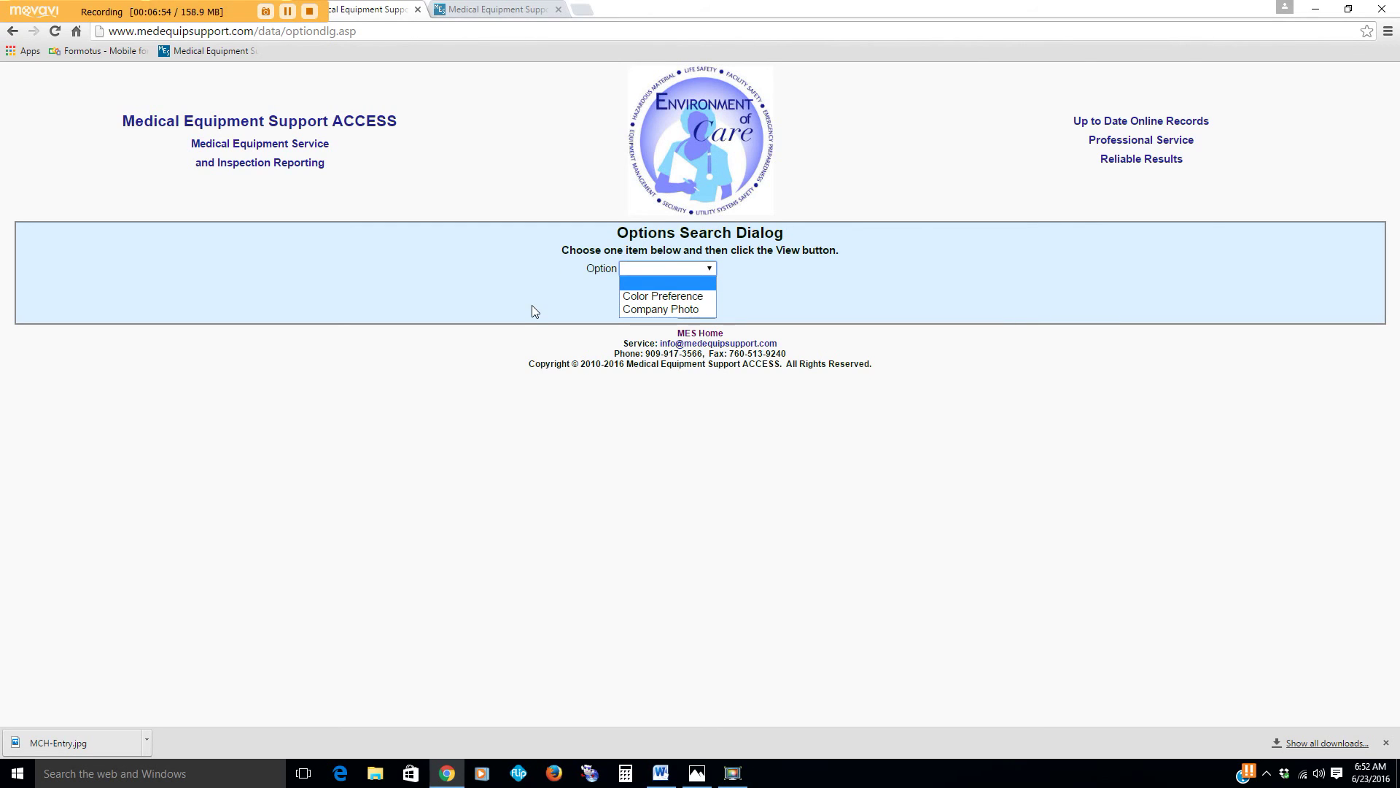
{"action": "left_click", "coordinate": [665, 284]}
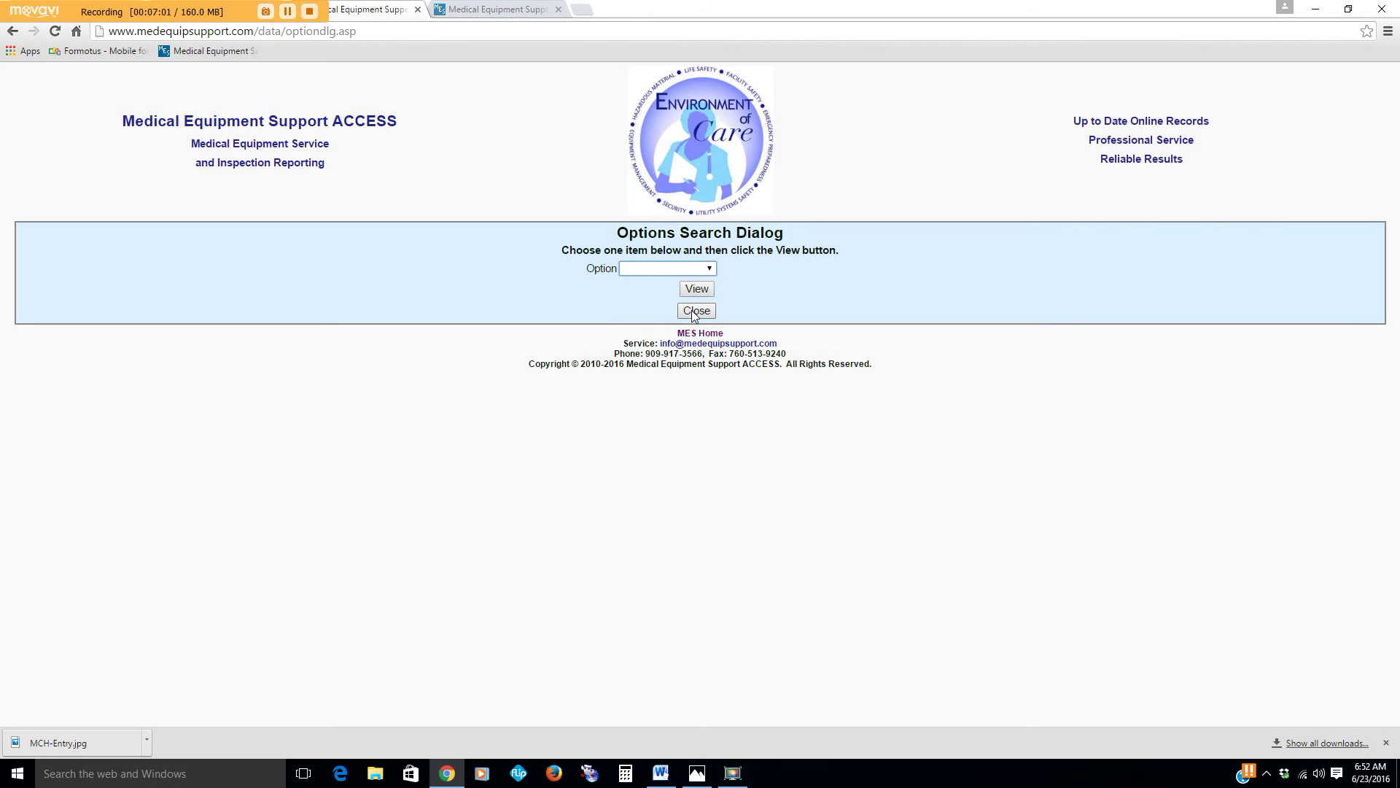
{"action": "left_click", "coordinate": [694, 311]}
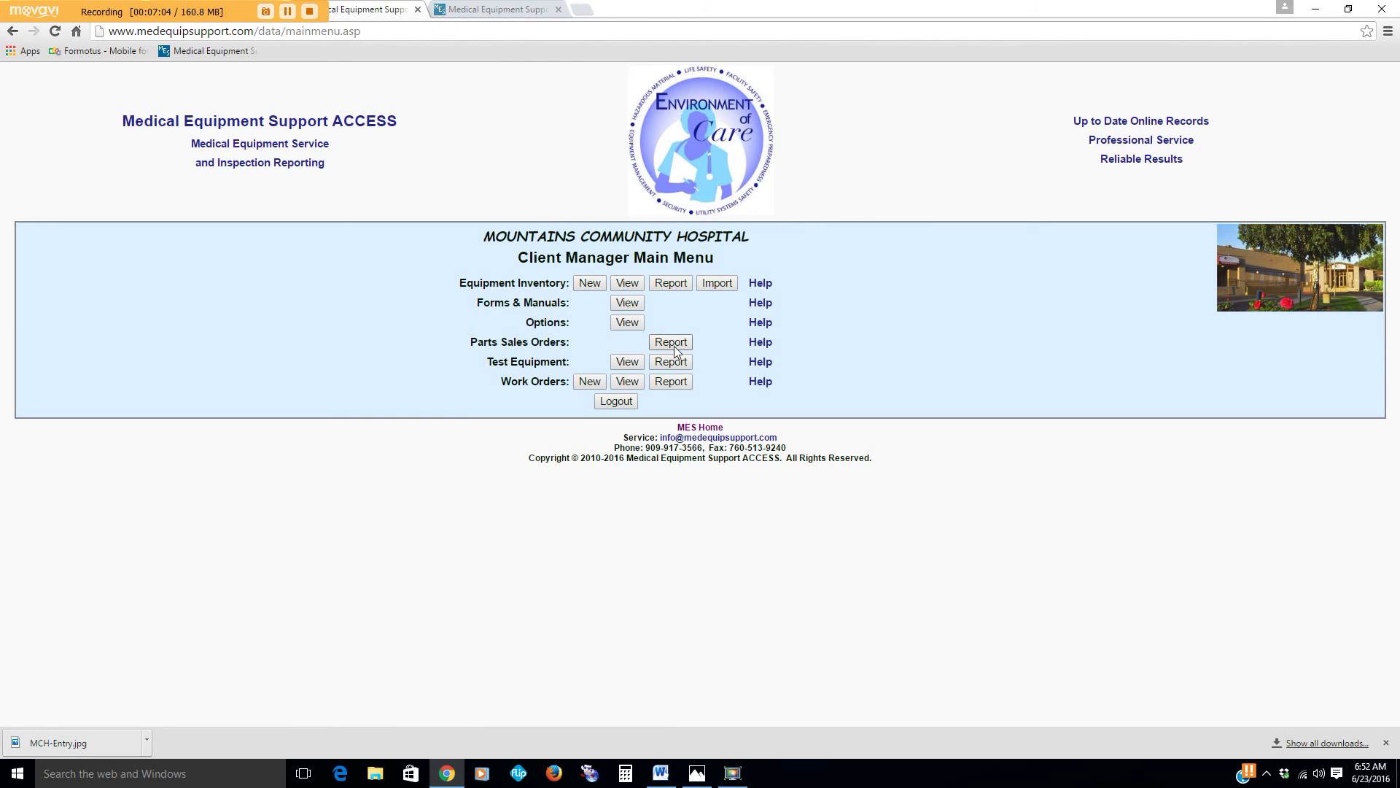
Review the report types offered for Parts Sales Orders and close the report selection without running one.
{"action": "left_click", "coordinate": [674, 347]}
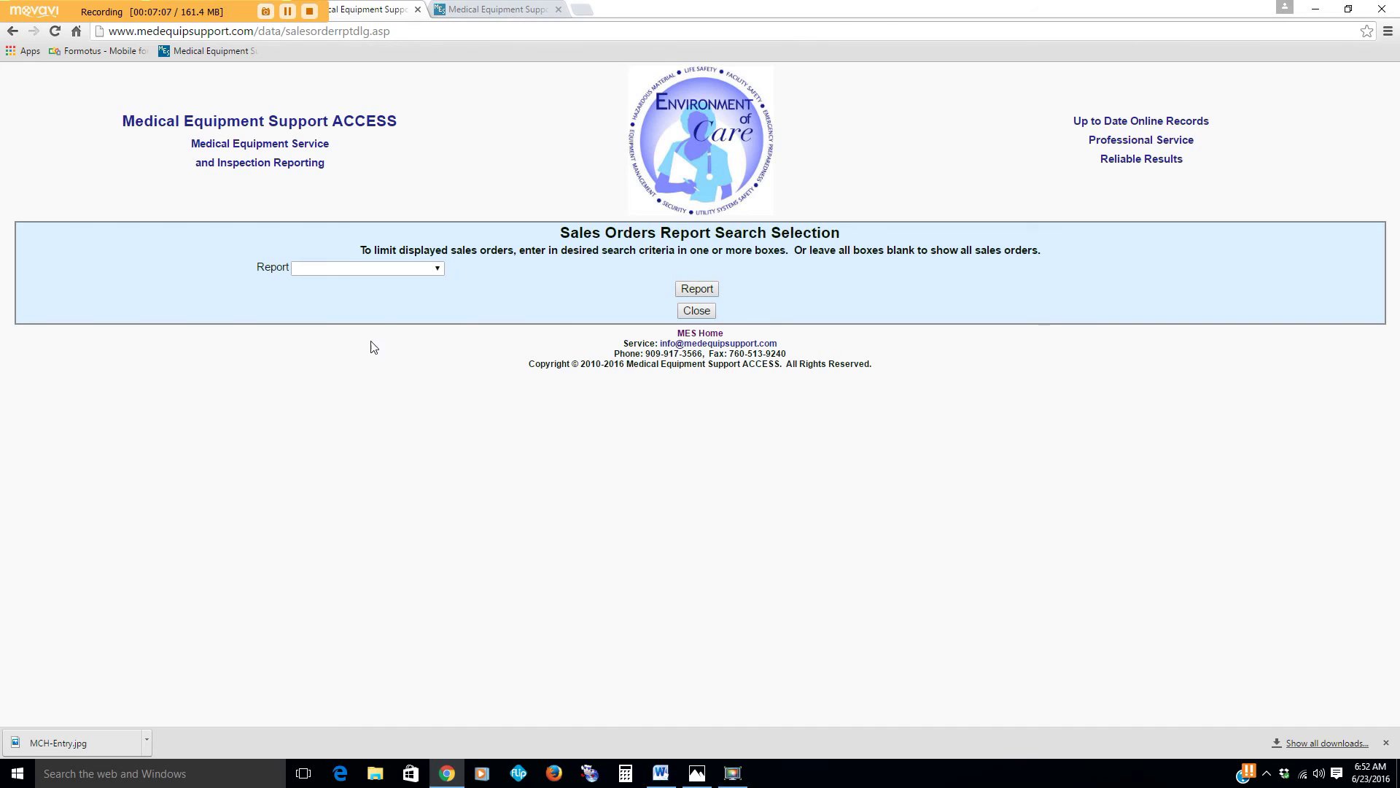
{"action": "left_click", "coordinate": [417, 268]}
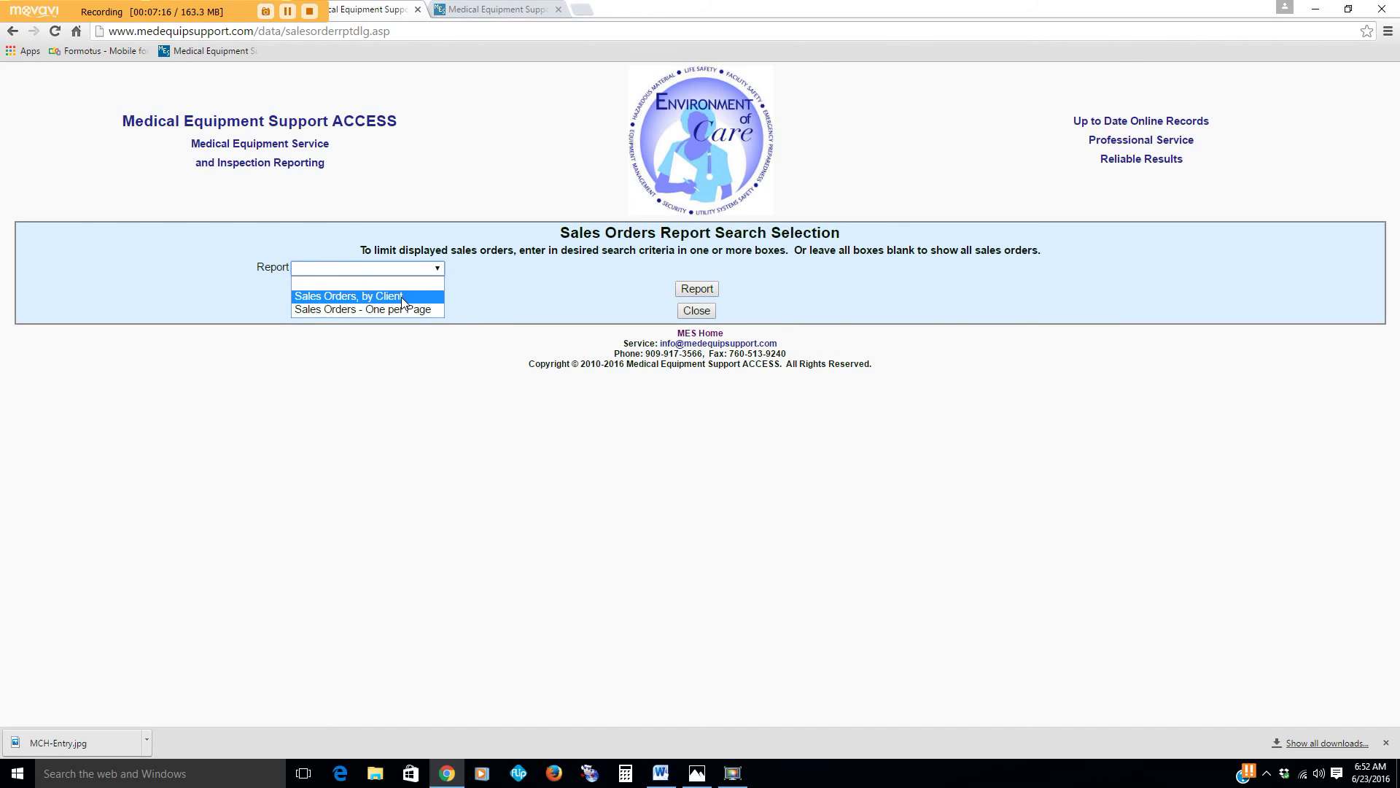
{"action": "left_click", "coordinate": [686, 315]}
{"action": "left_click", "coordinate": [686, 314]}
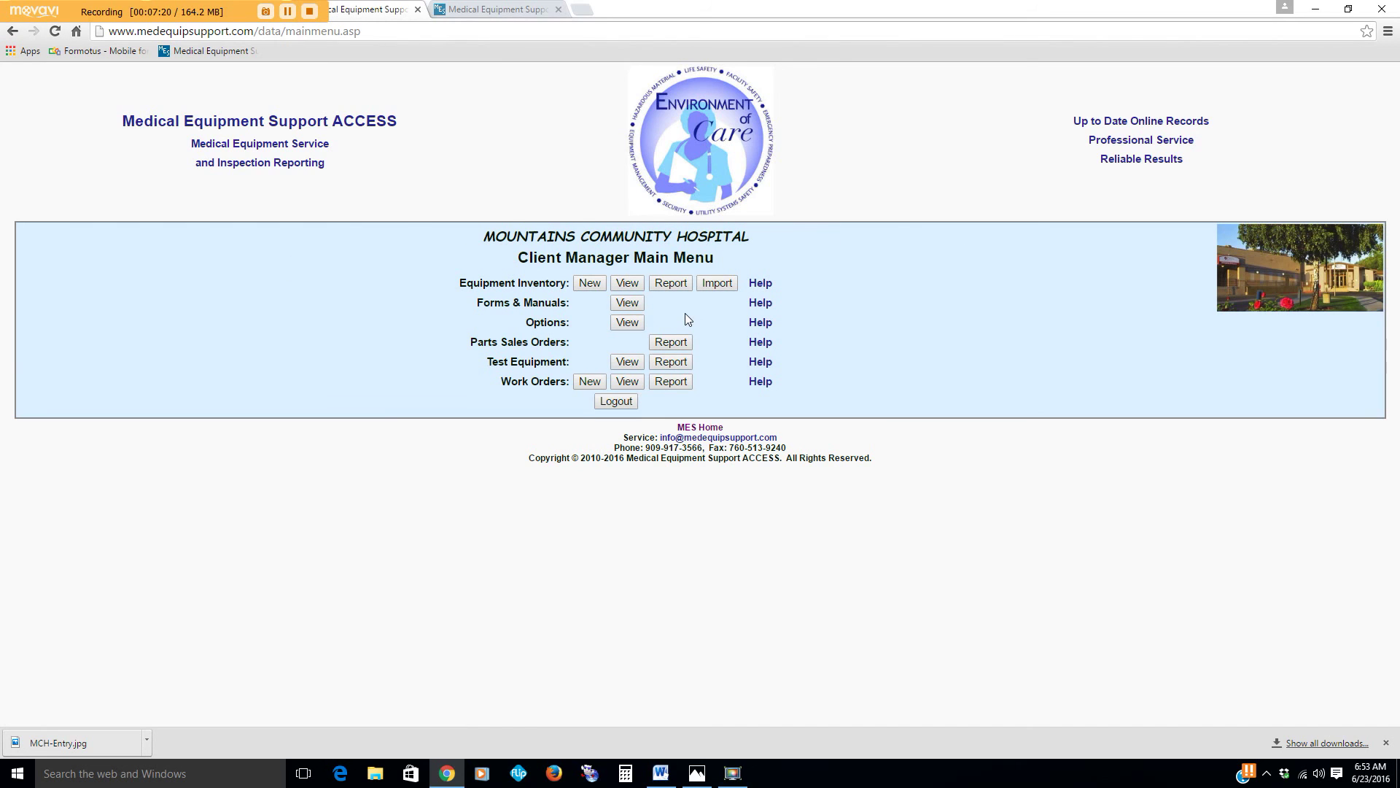
View all test equipment and look through the list of devices with their calibration dates and testers.
{"action": "left_click", "coordinate": [627, 363]}
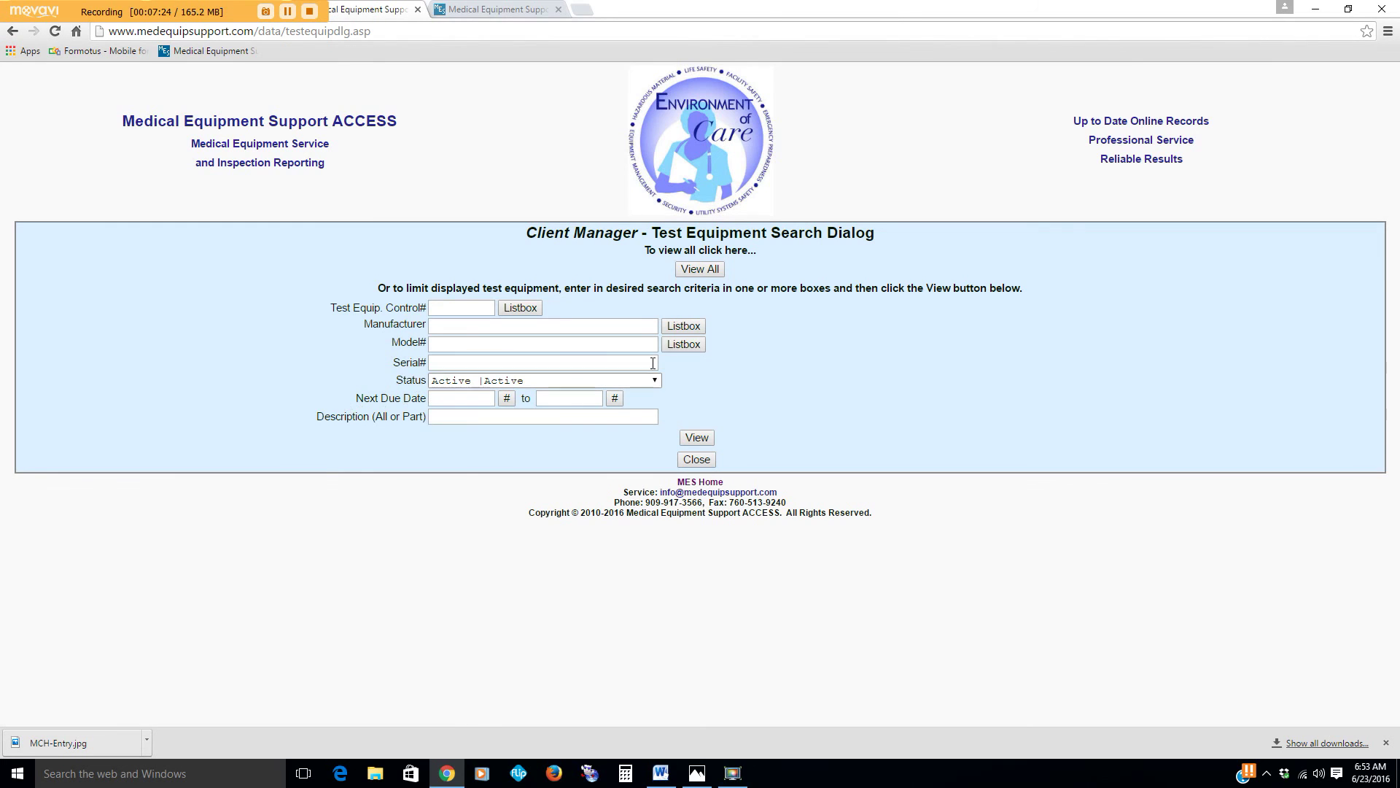
{"action": "left_click", "coordinate": [724, 270]}
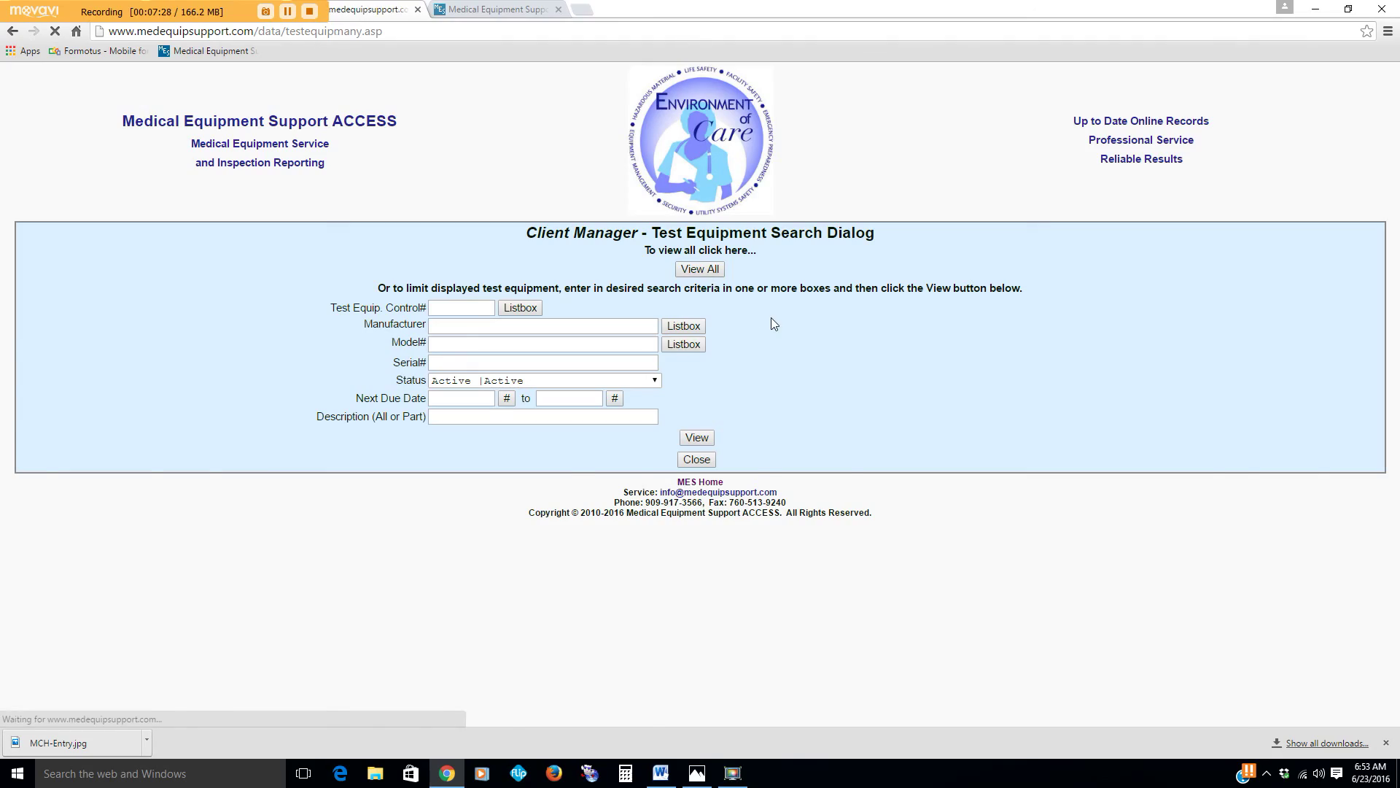
{"action": "scroll", "coordinate": [376, 471], "scroll_direction": "down", "scroll_amount": 6}
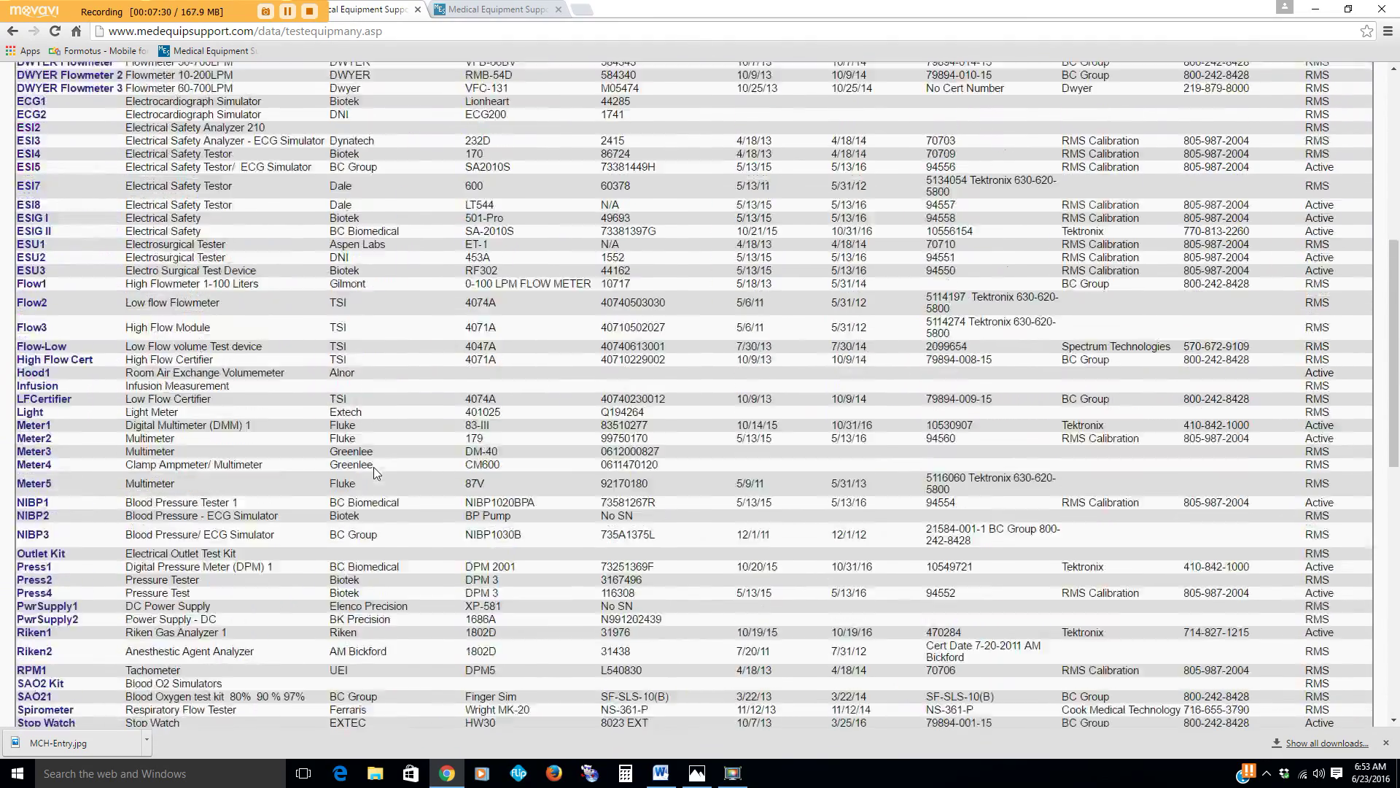
{"action": "scroll", "coordinate": [374, 467], "scroll_direction": "down", "scroll_amount": 5}
{"action": "scroll", "coordinate": [378, 466], "scroll_direction": "up", "scroll_amount": 8}
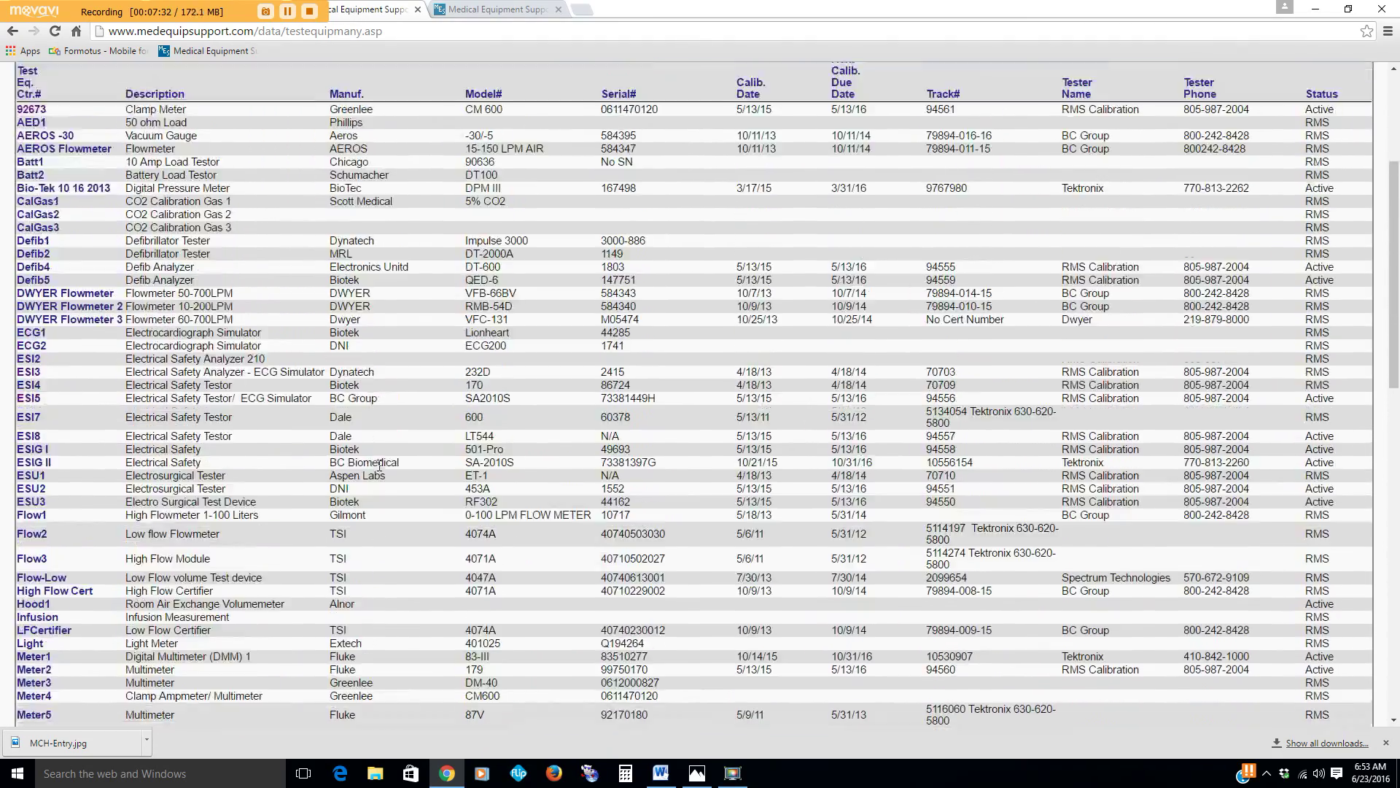
{"action": "scroll", "coordinate": [378, 466], "scroll_direction": "up", "scroll_amount": 2}
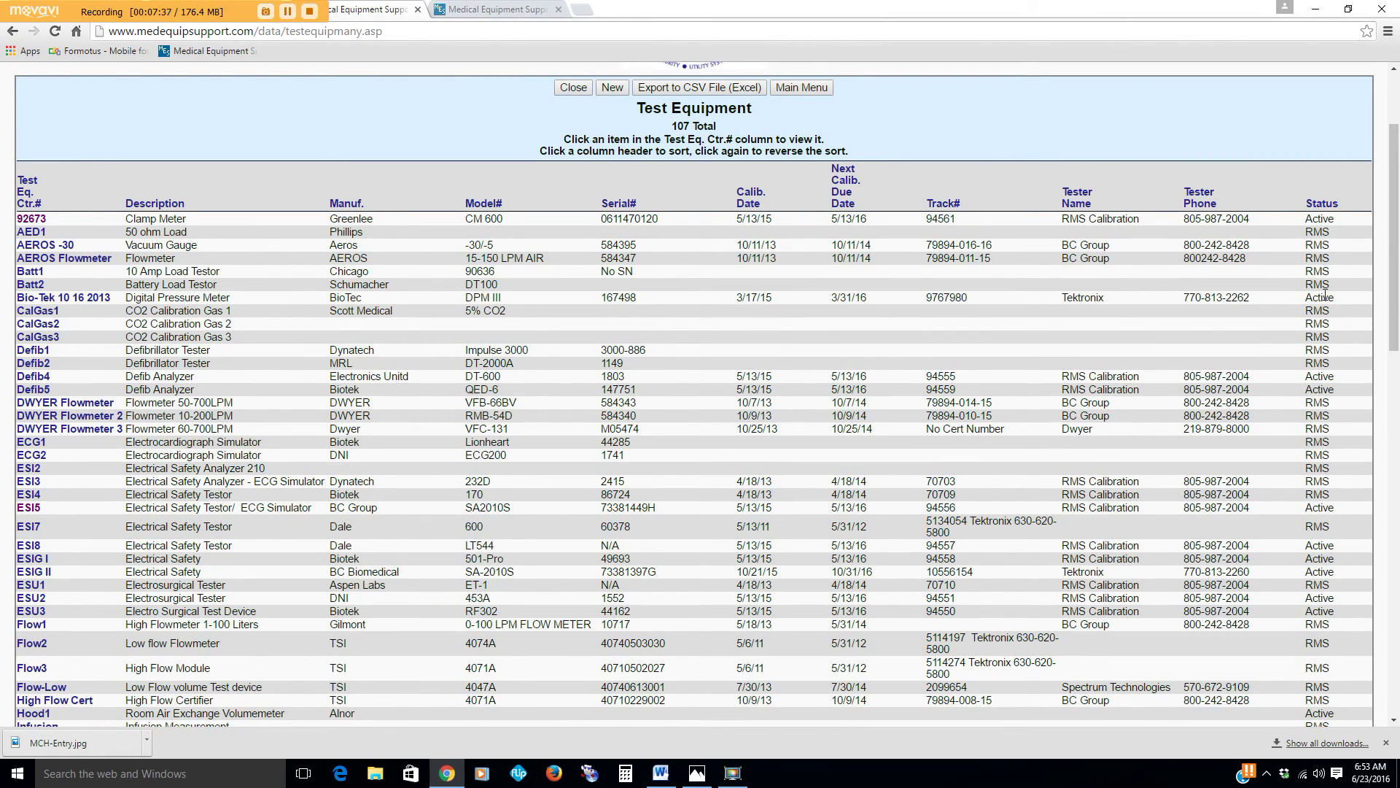
Open the Bio-Tek 10 16 2013 test equipment record, read its Calibration Certificate 2016, and close both certificate and record.
{"action": "left_click", "coordinate": [79, 299]}
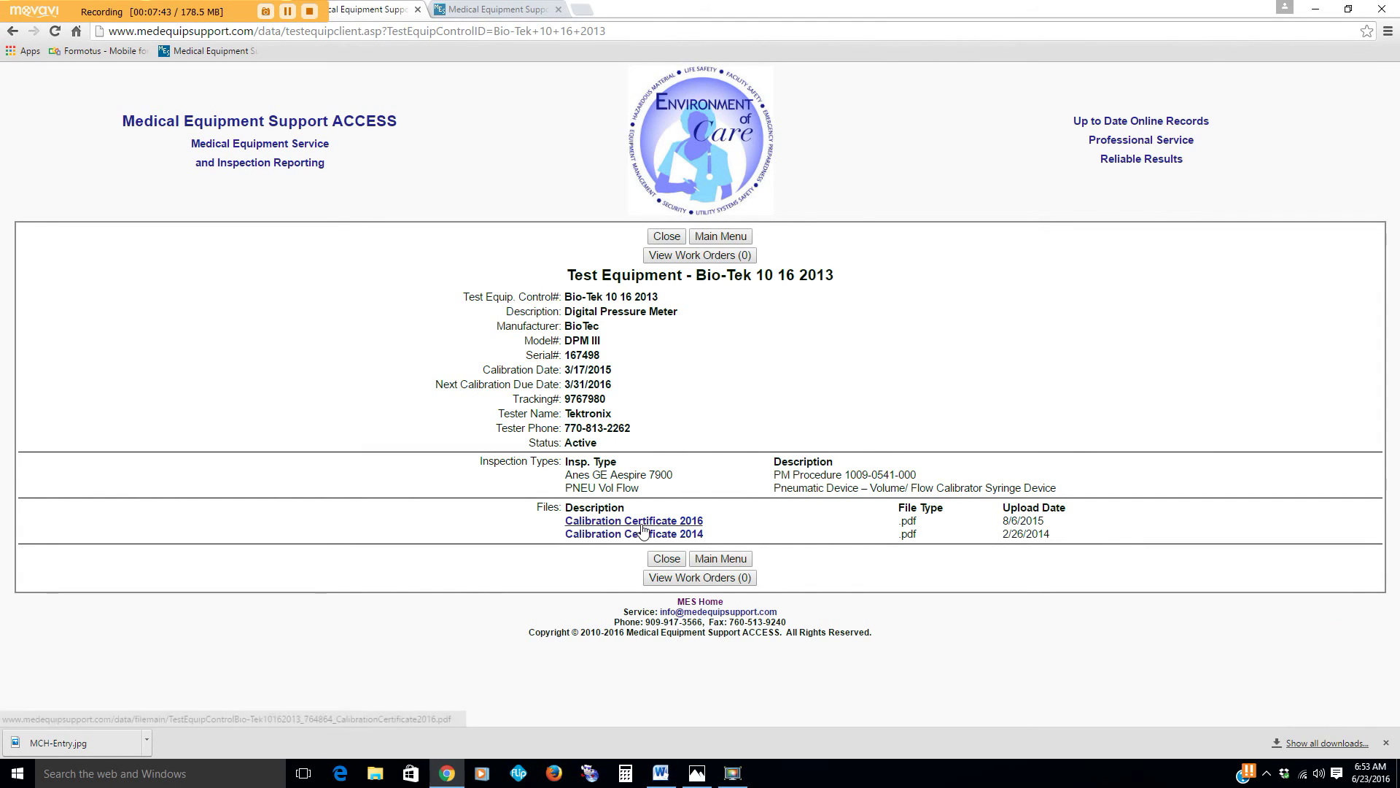
{"action": "left_click", "coordinate": [606, 524]}
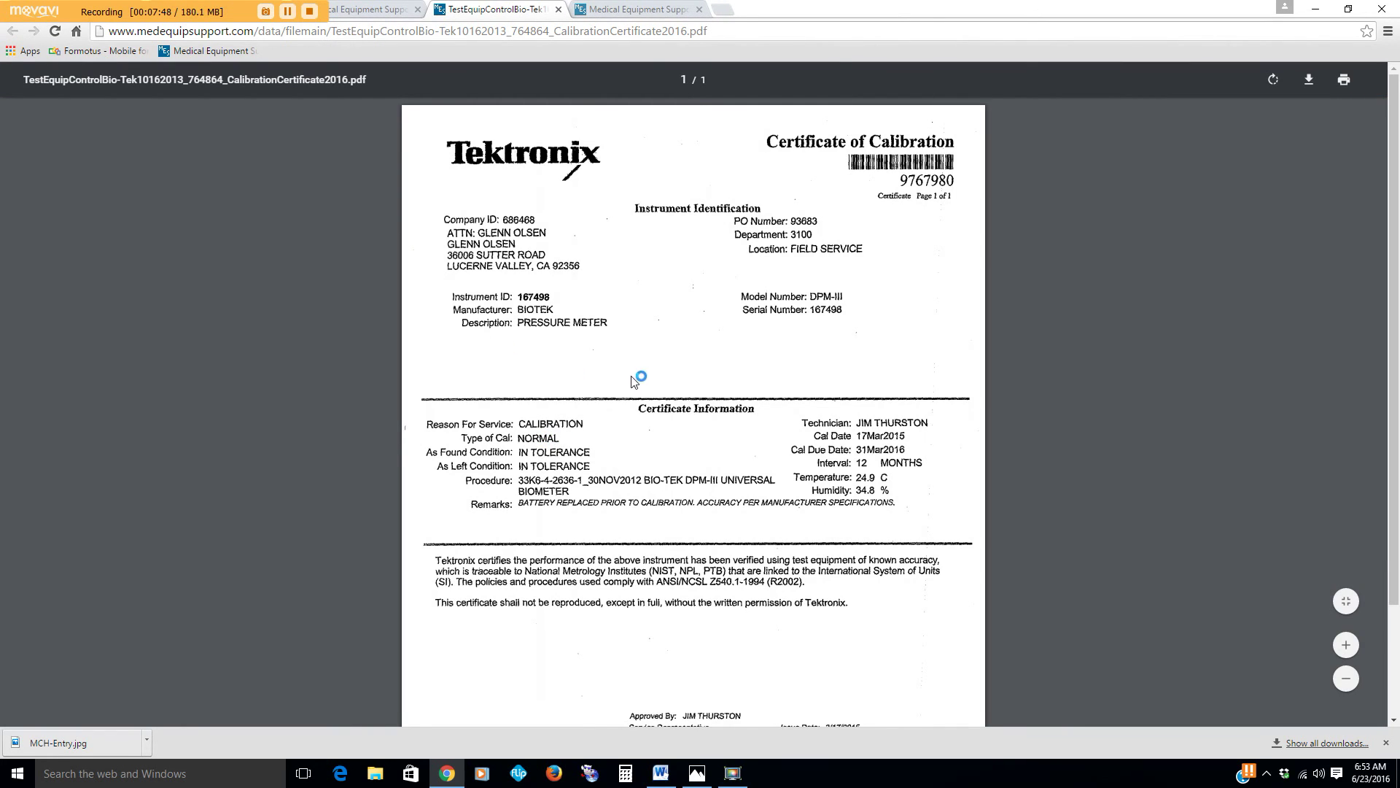
{"action": "scroll", "coordinate": [797, 454], "scroll_direction": "down", "scroll_amount": 2}
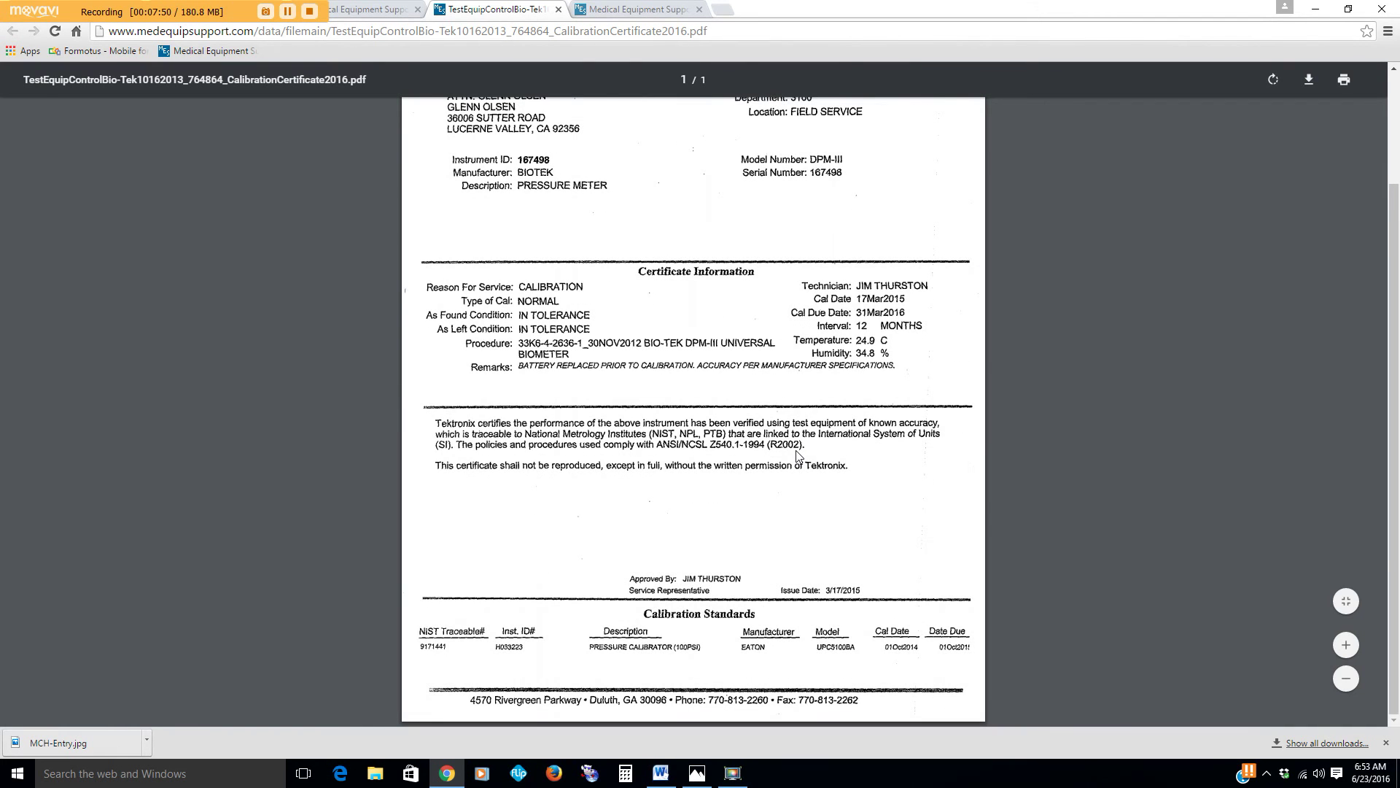
{"action": "scroll", "coordinate": [797, 454], "scroll_direction": "up", "scroll_amount": 2}
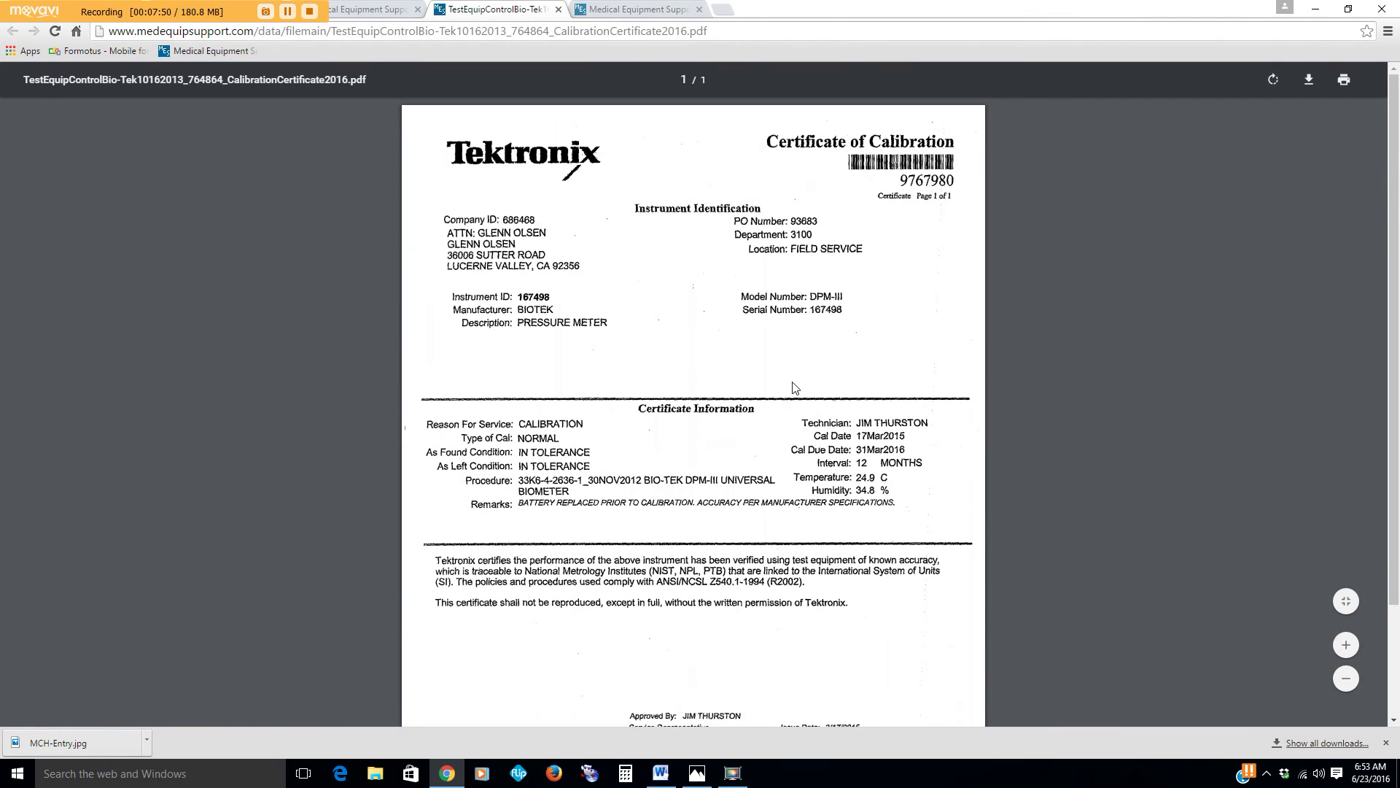
{"action": "left_click", "coordinate": [558, 11]}
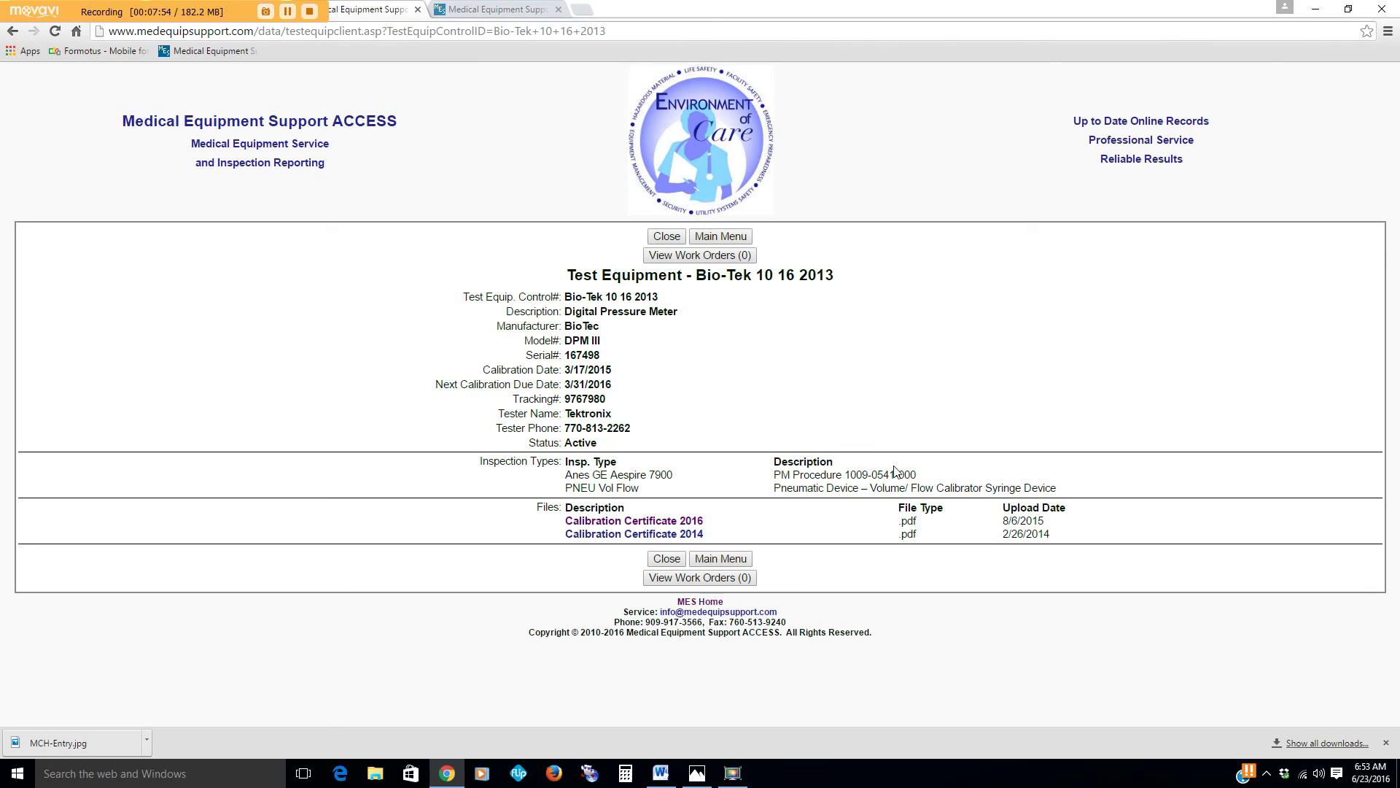
{"action": "left_click", "coordinate": [665, 560]}
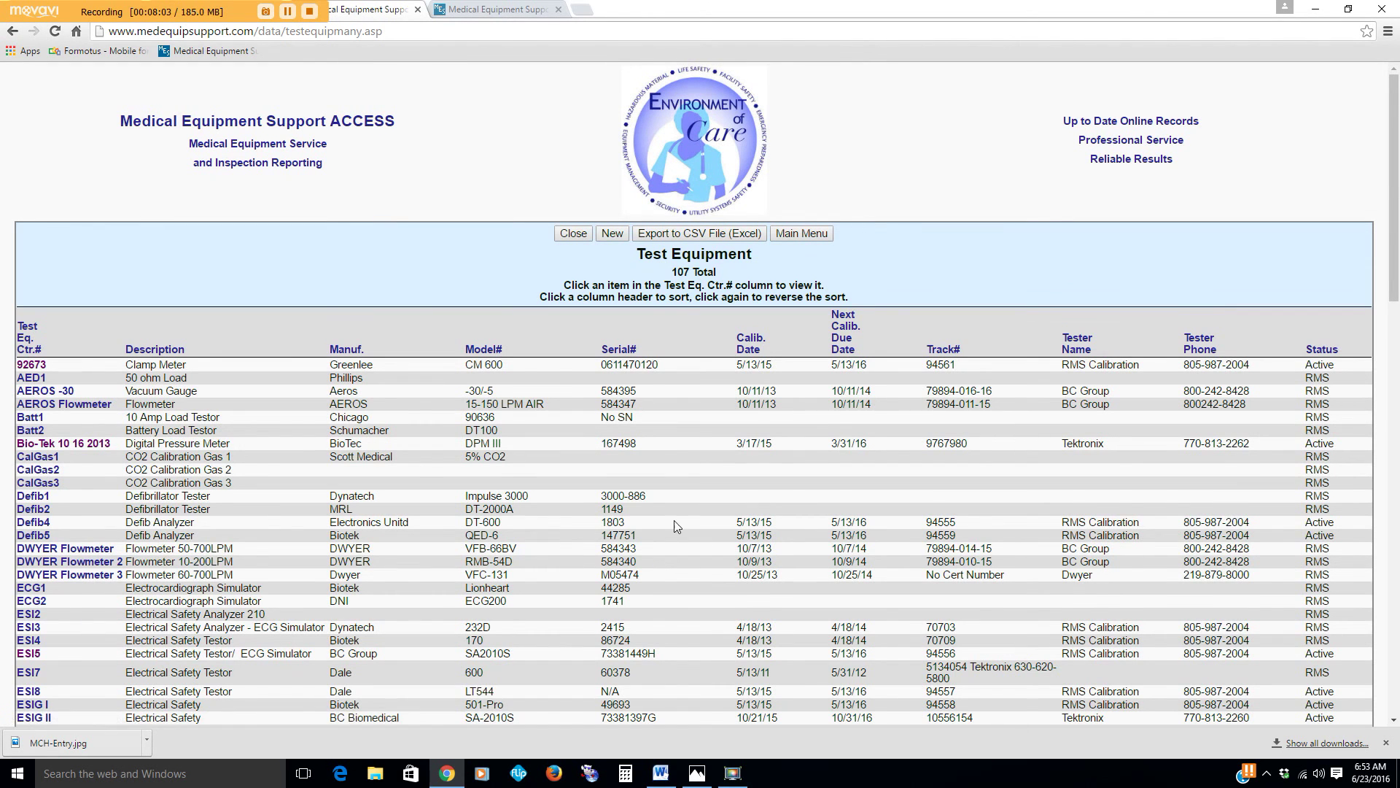
Return to the main menu and select the Test Equipment Used on Equipment report for Test Equipment.
{"action": "left_click", "coordinate": [801, 233]}
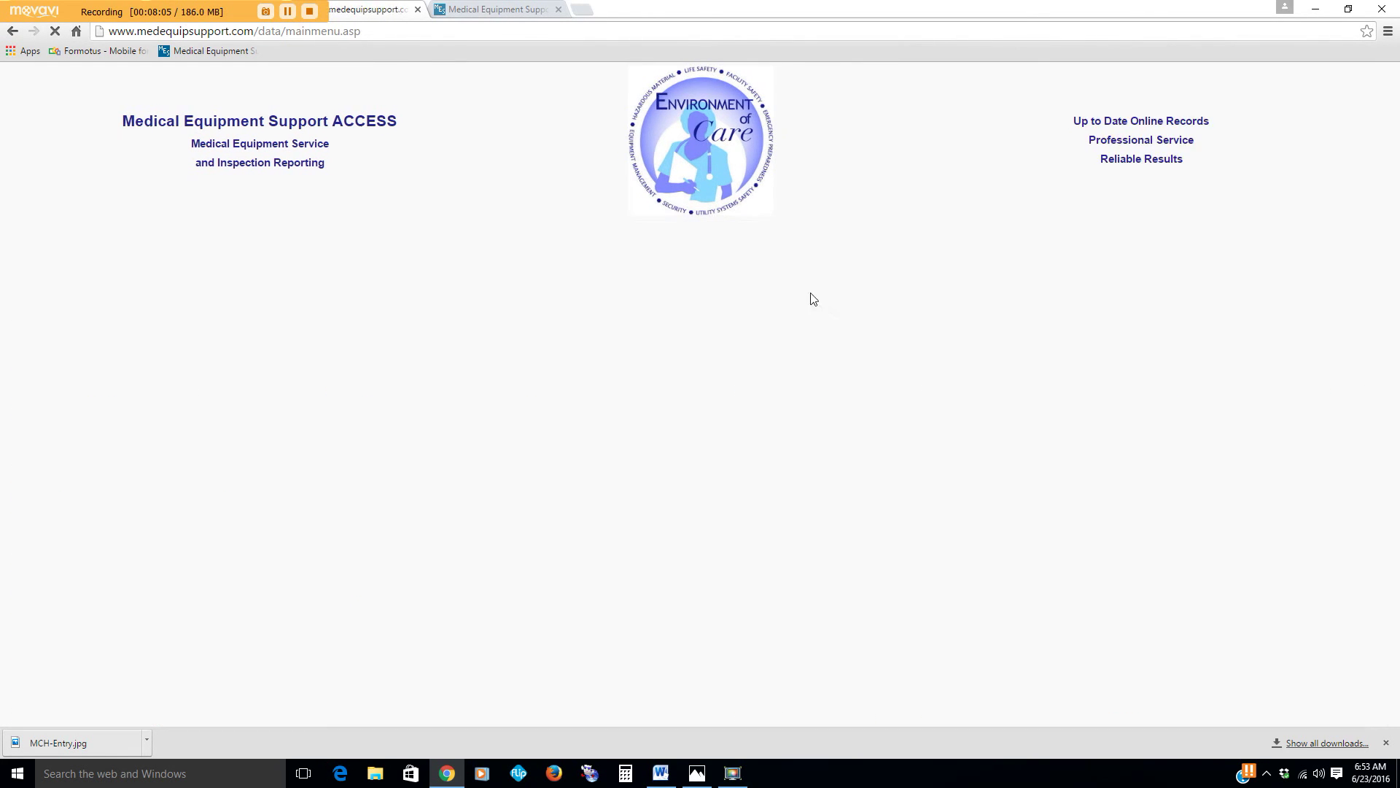
{"action": "left_click", "coordinate": [677, 363]}
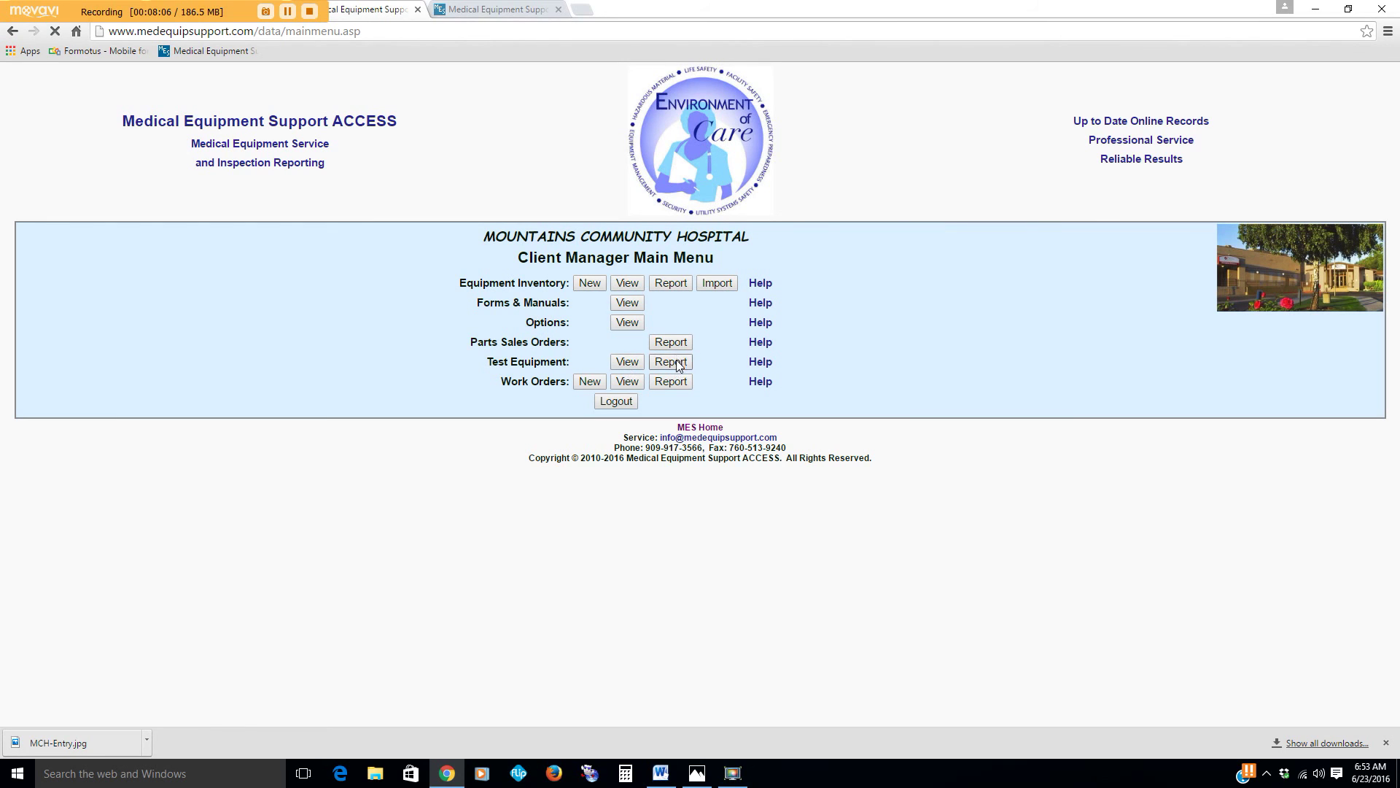
{"action": "left_click", "coordinate": [446, 269]}
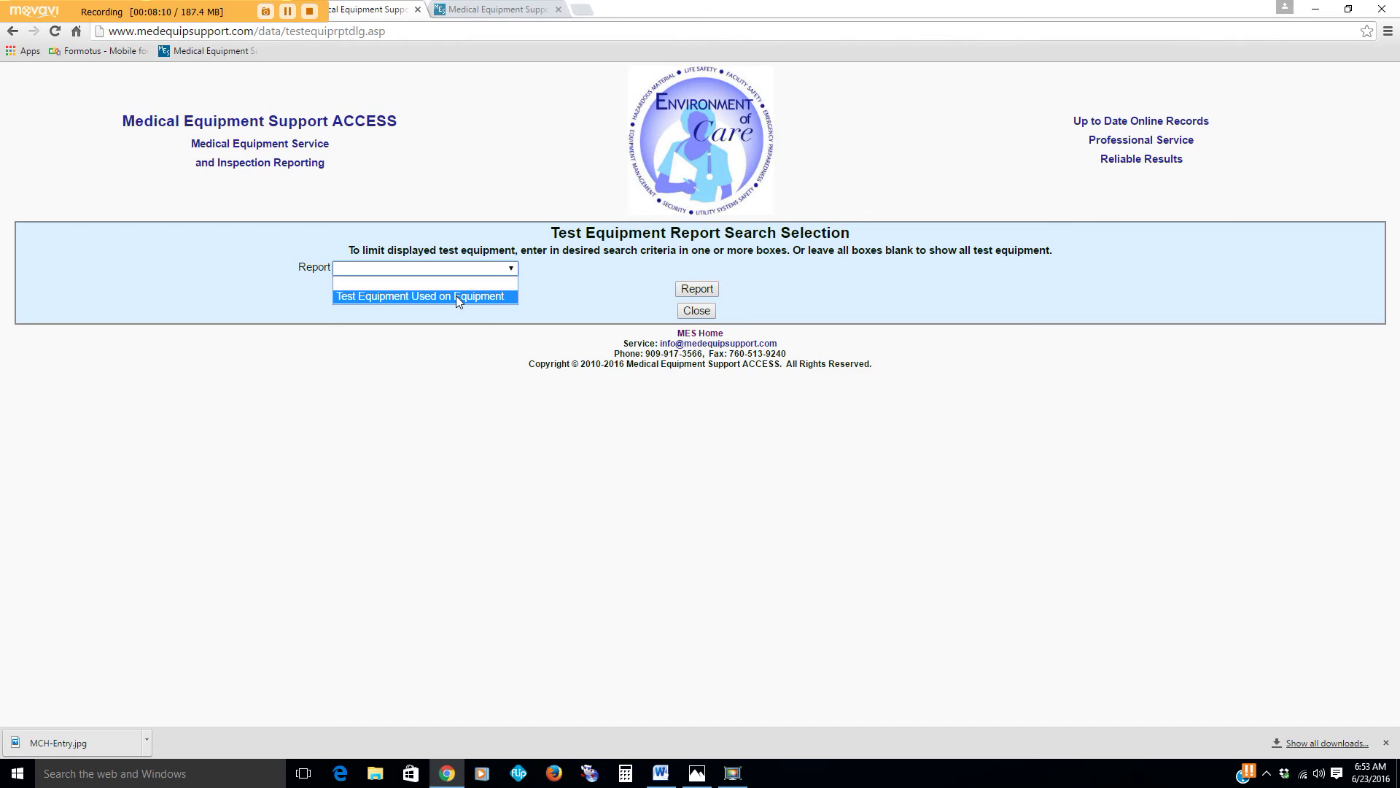
{"action": "left_click", "coordinate": [457, 296]}
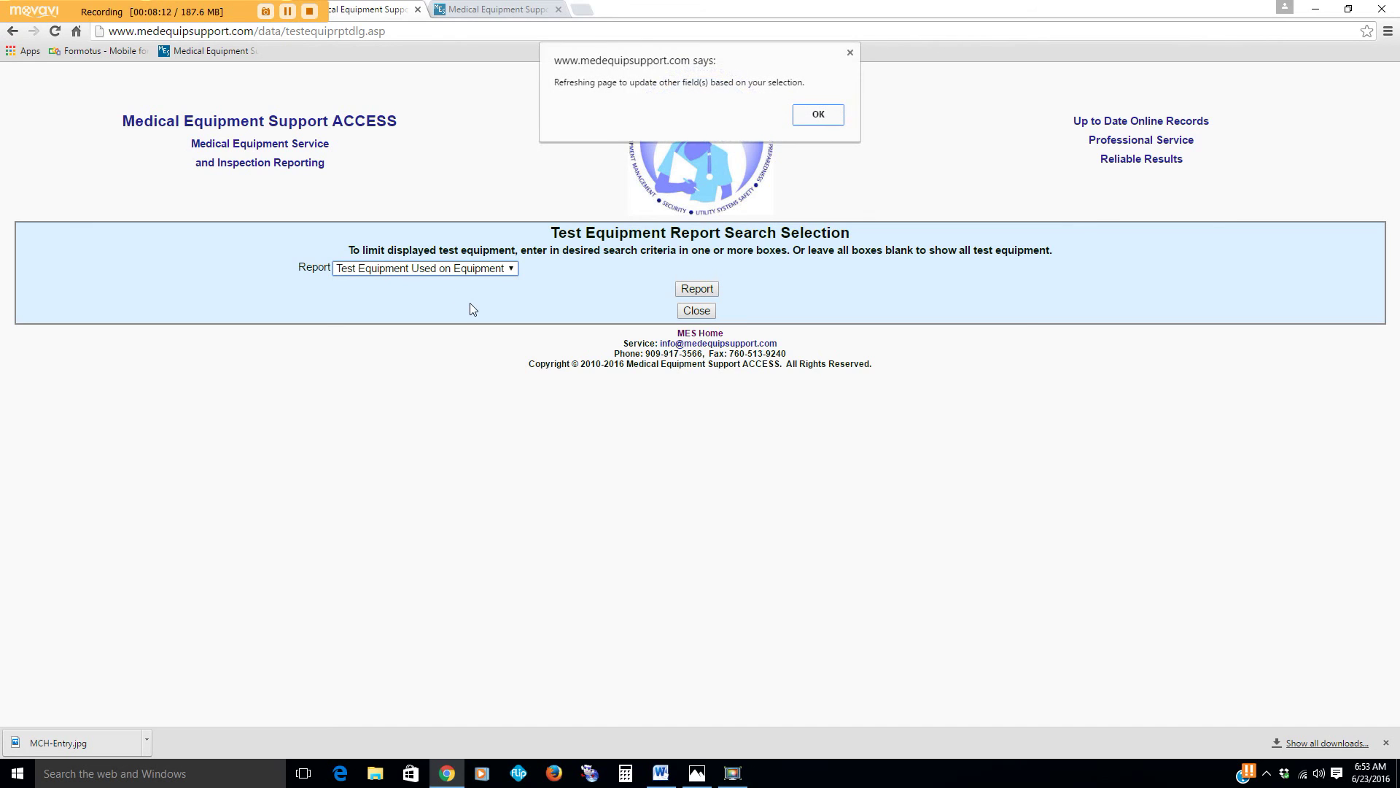
{"action": "left_click", "coordinate": [818, 114]}
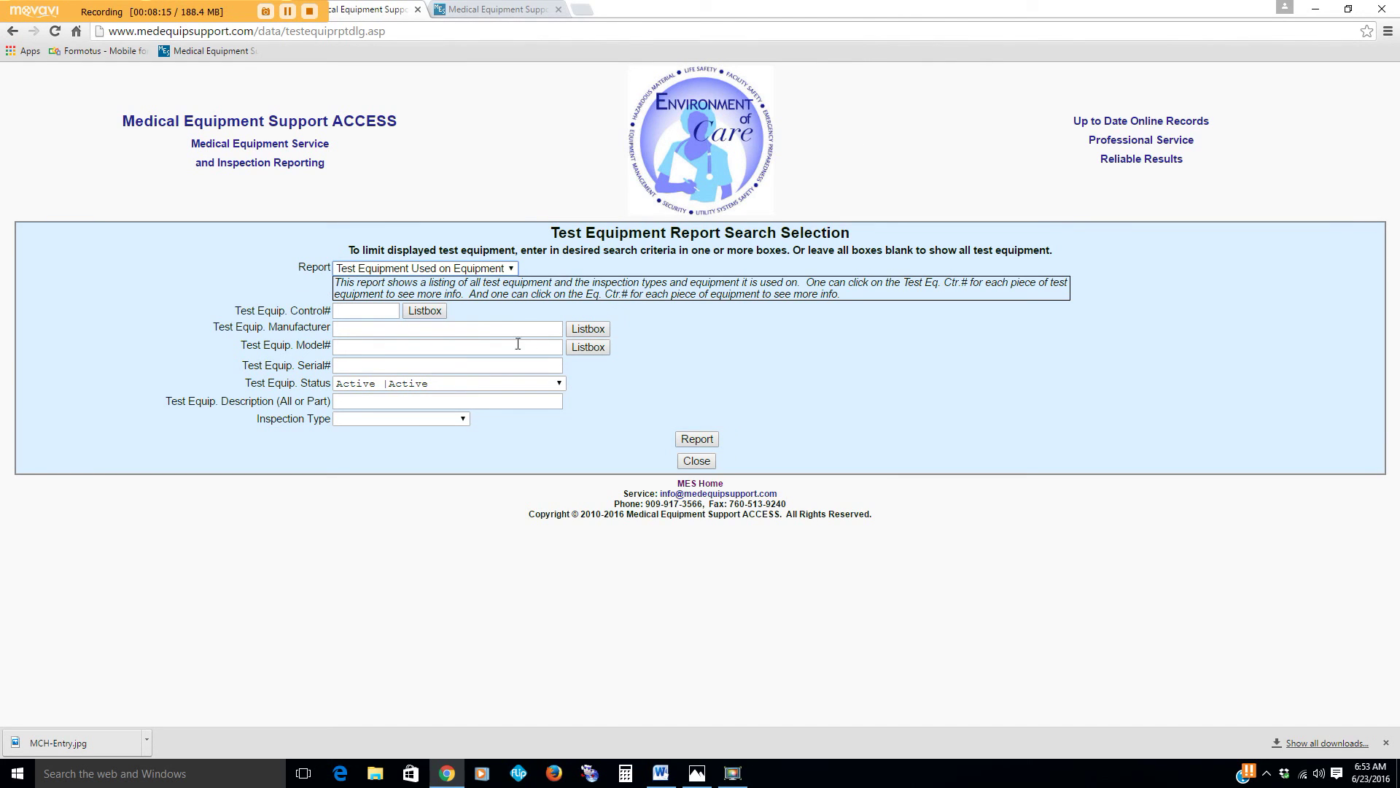
Run the report for test equipment control number 92673, the Greenlee Clamp Meter, and close both the report and its search selection.
{"action": "left_click", "coordinate": [384, 331]}
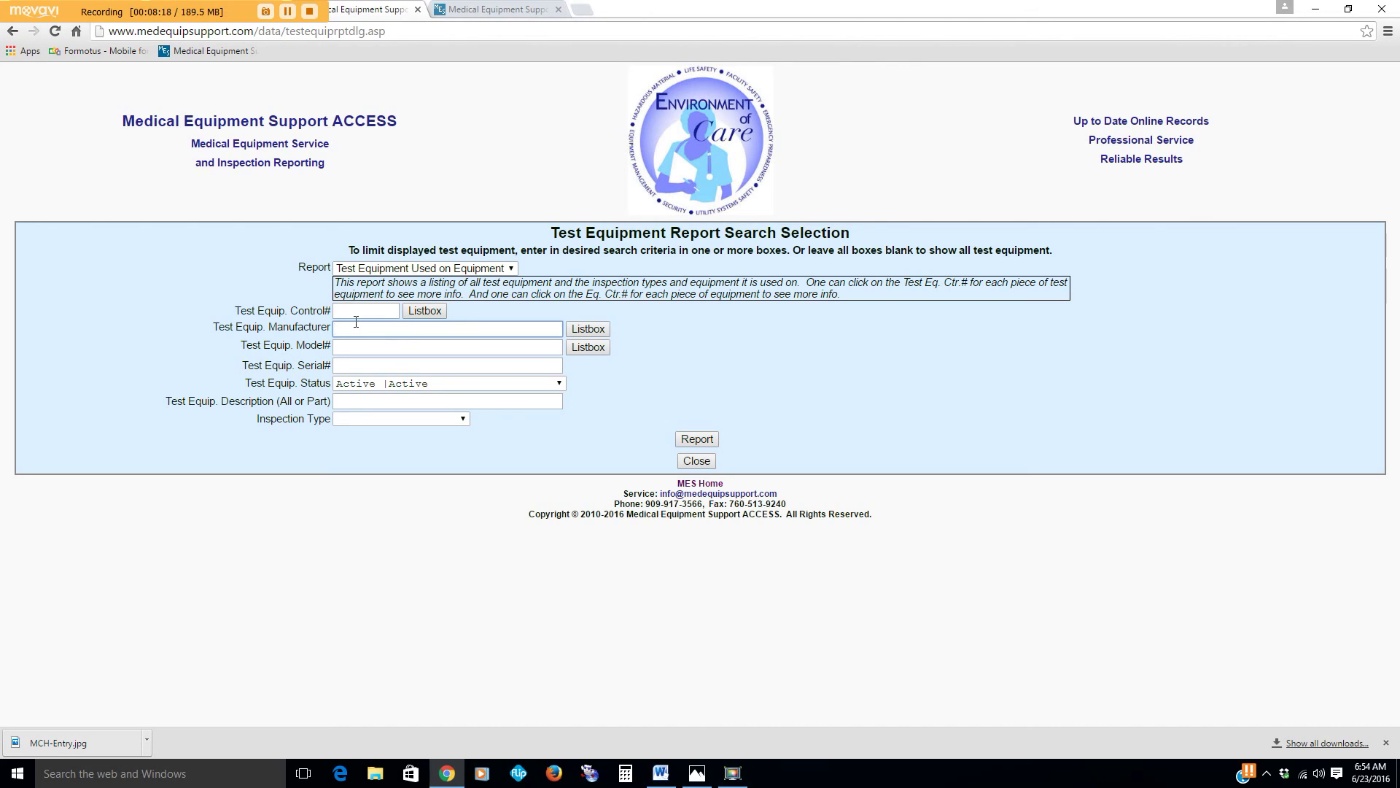
{"action": "left_click", "coordinate": [423, 314]}
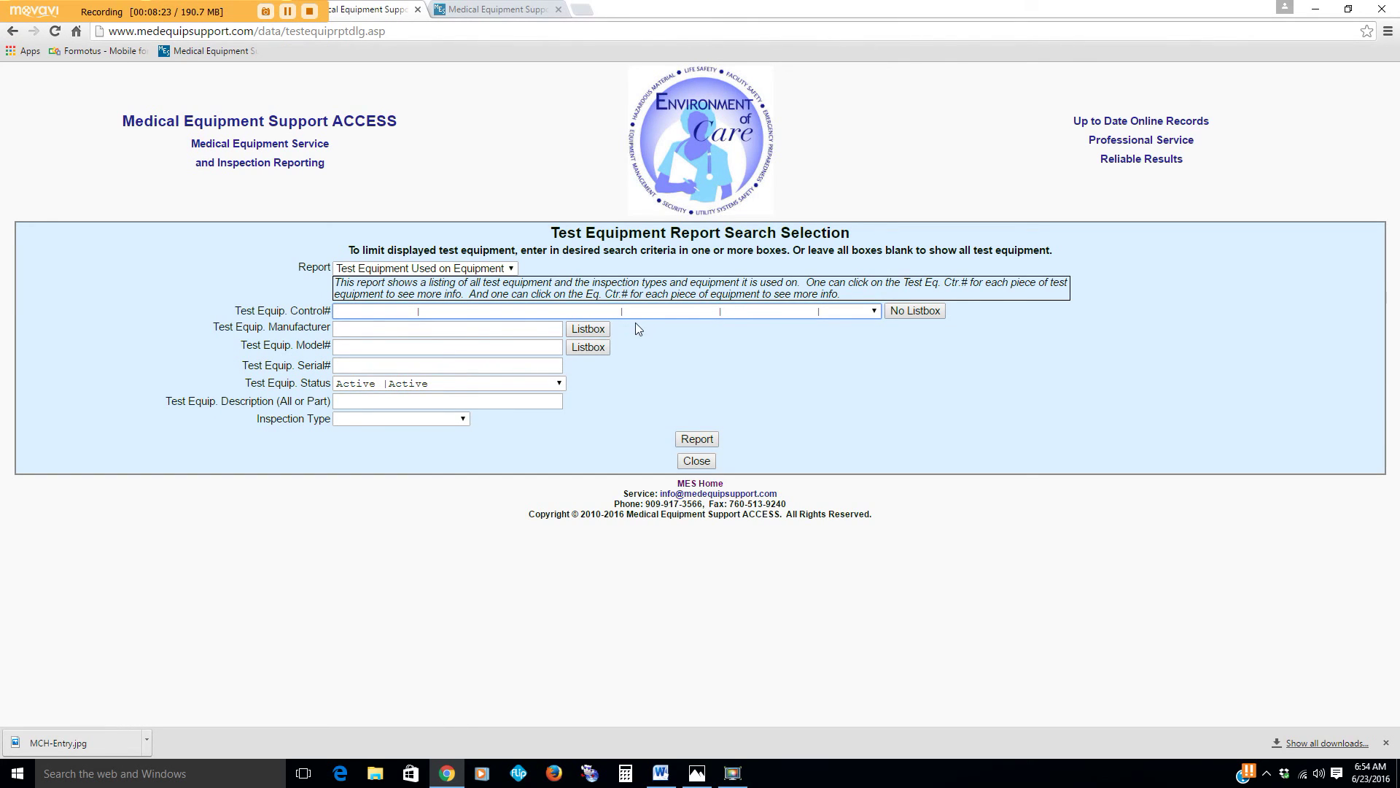
{"action": "left_click", "coordinate": [635, 314]}
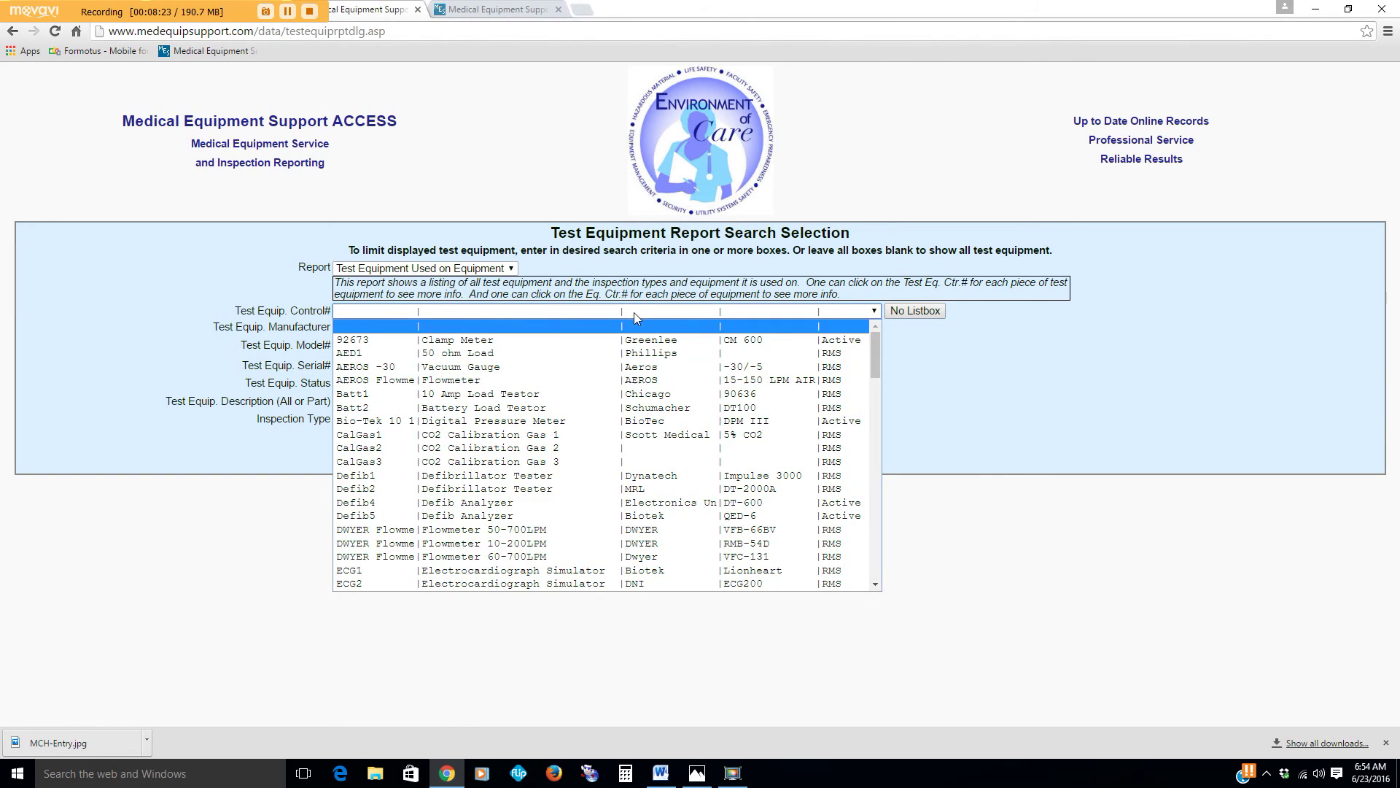
{"action": "left_click", "coordinate": [497, 346]}
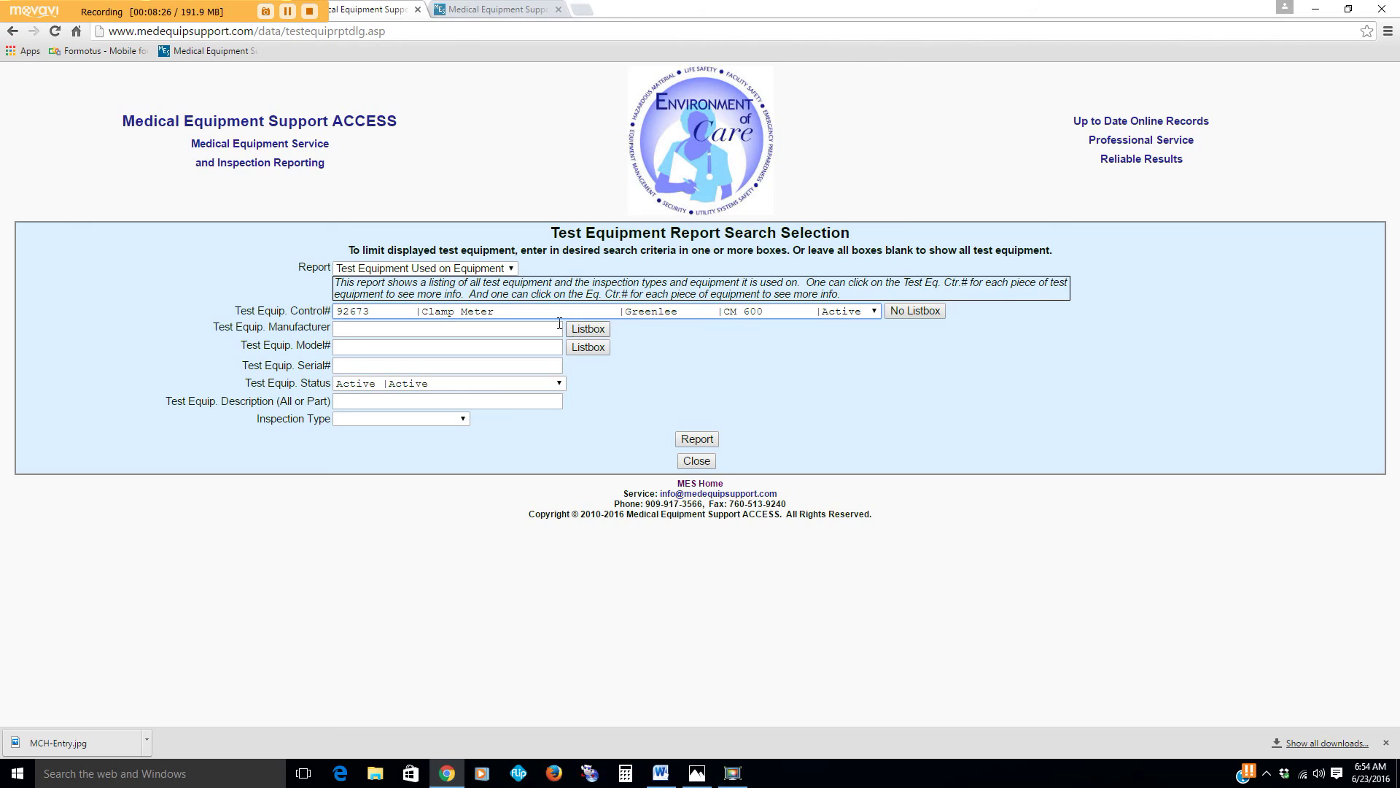
{"action": "left_click", "coordinate": [690, 440]}
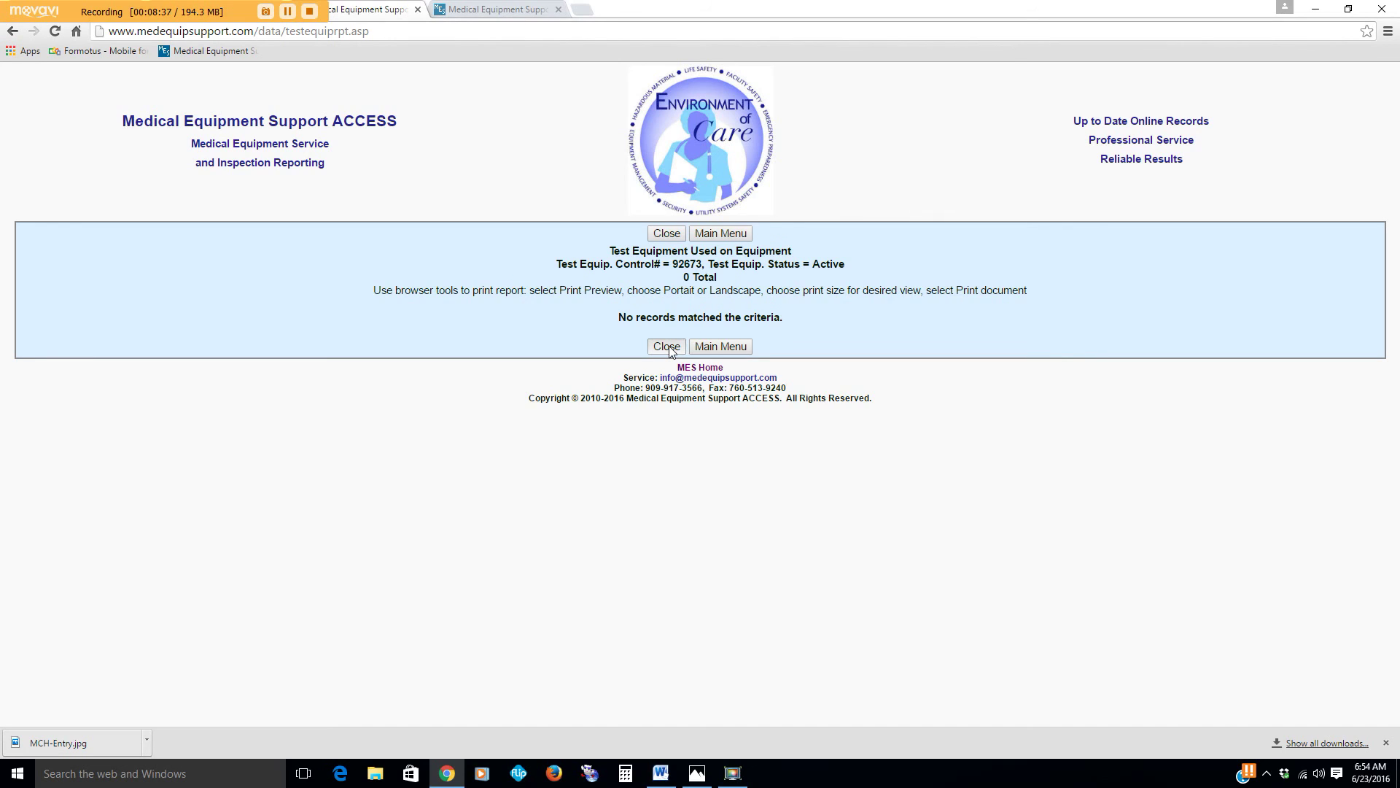
{"action": "left_click", "coordinate": [668, 346]}
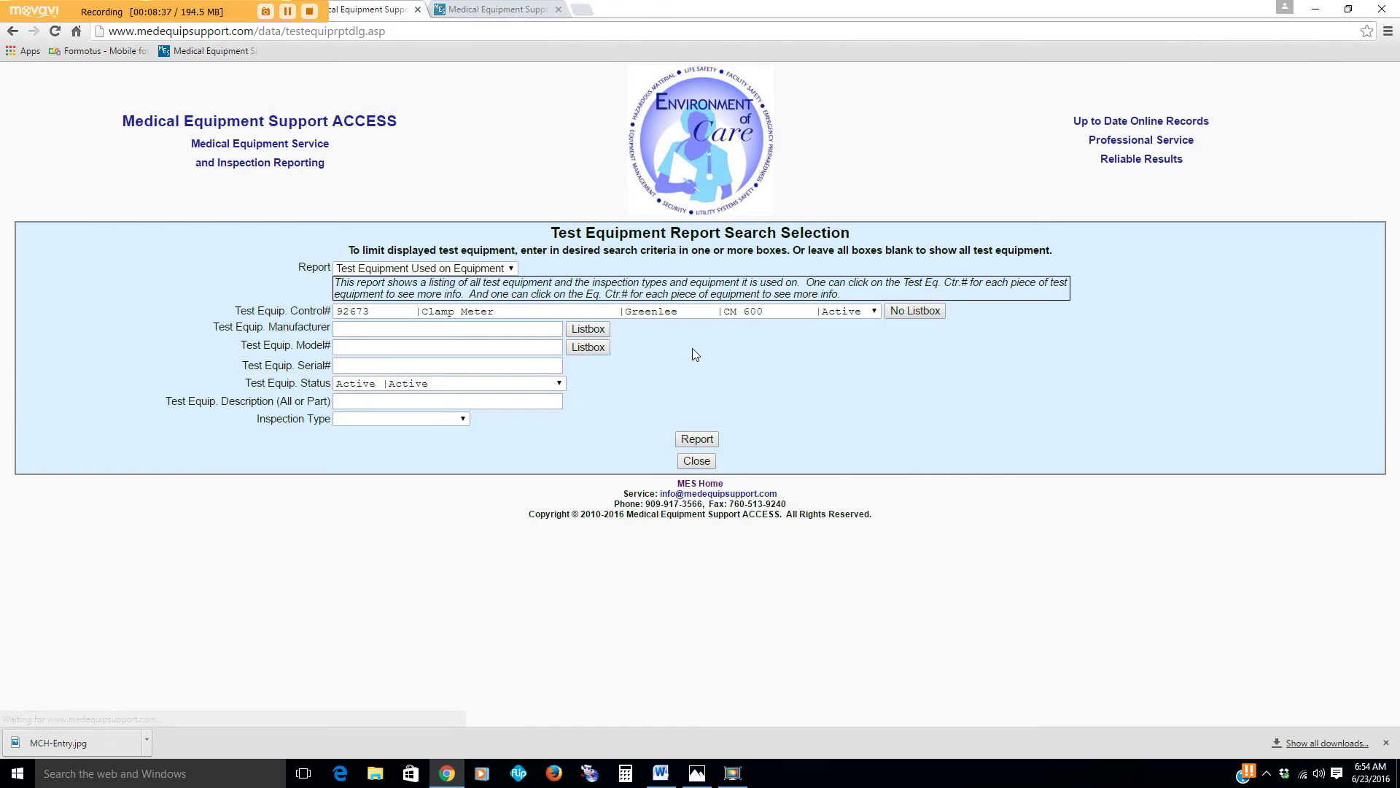
{"action": "left_click", "coordinate": [696, 460]}
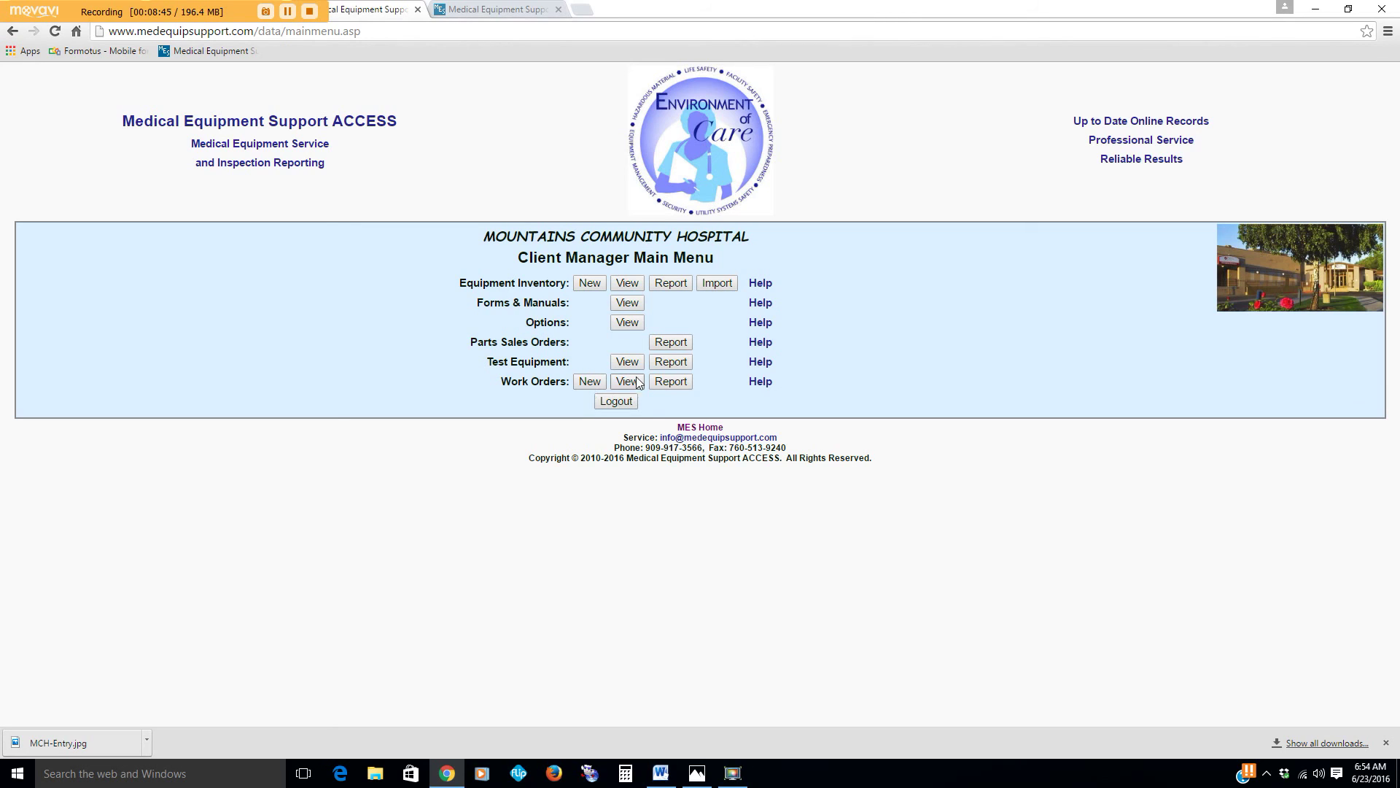
Start a new work order and review the service types offered without choosing one.
{"action": "left_click", "coordinate": [587, 385]}
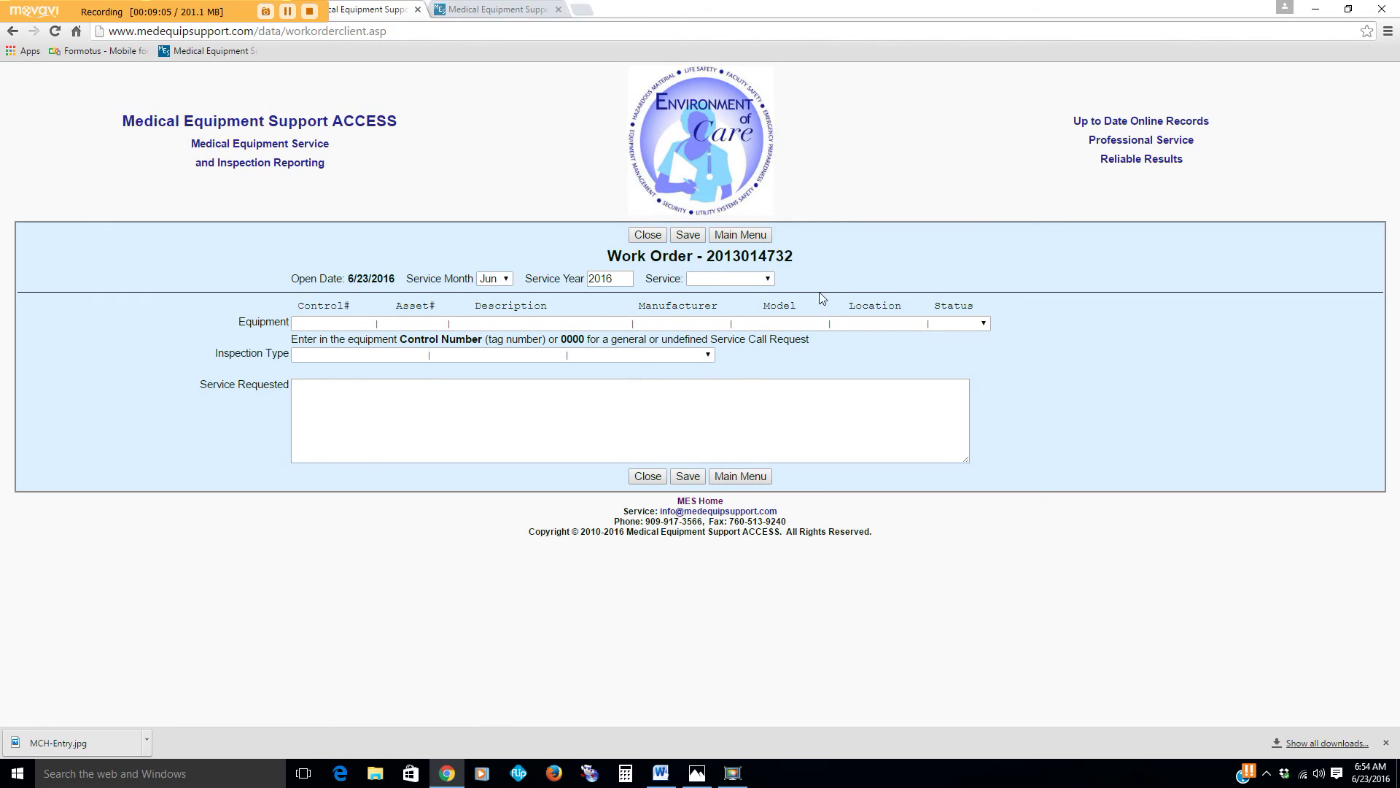
{"action": "left_click", "coordinate": [698, 278]}
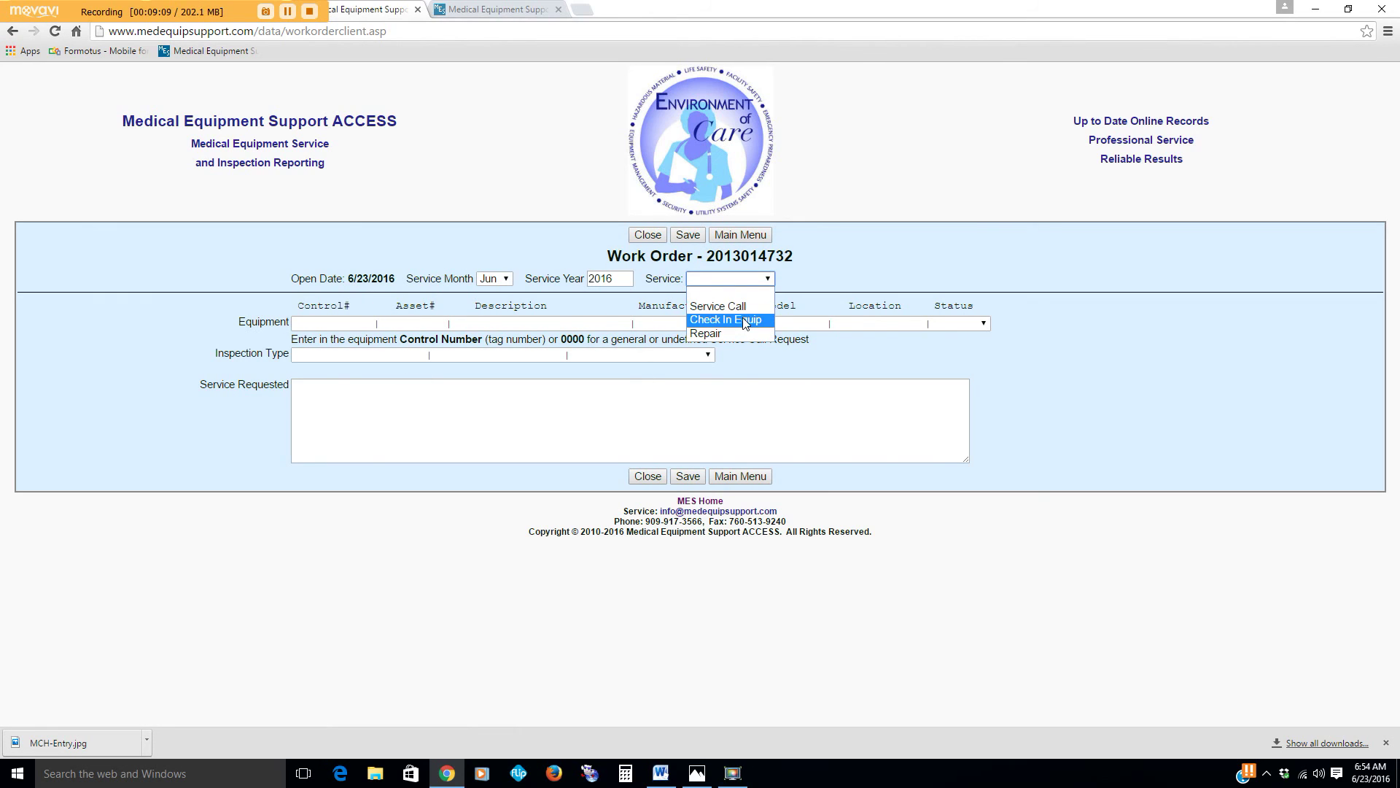
{"action": "left_click", "coordinate": [878, 273]}
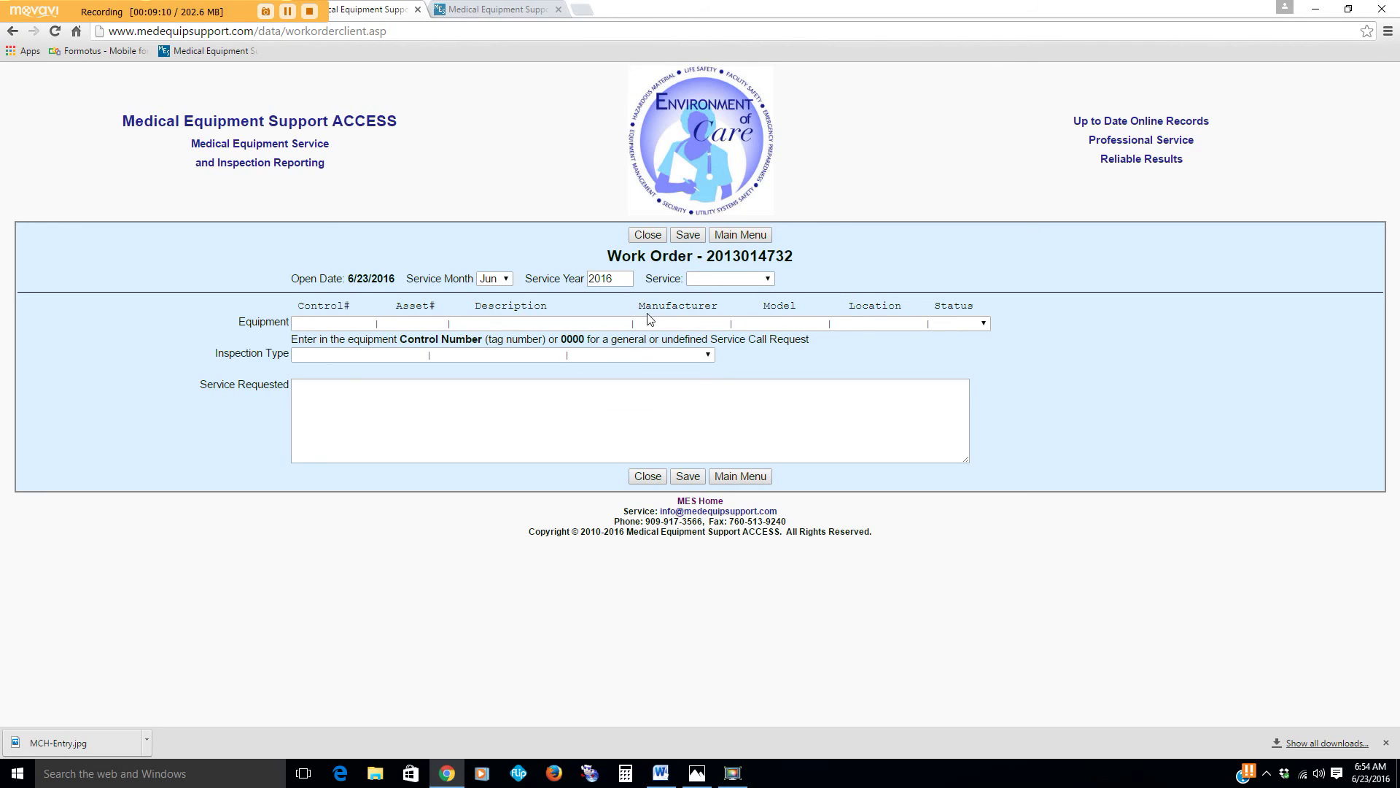
Look through the work order's equipment choices and select 0000, Undefined - General Service.
{"action": "left_click", "coordinate": [654, 327]}
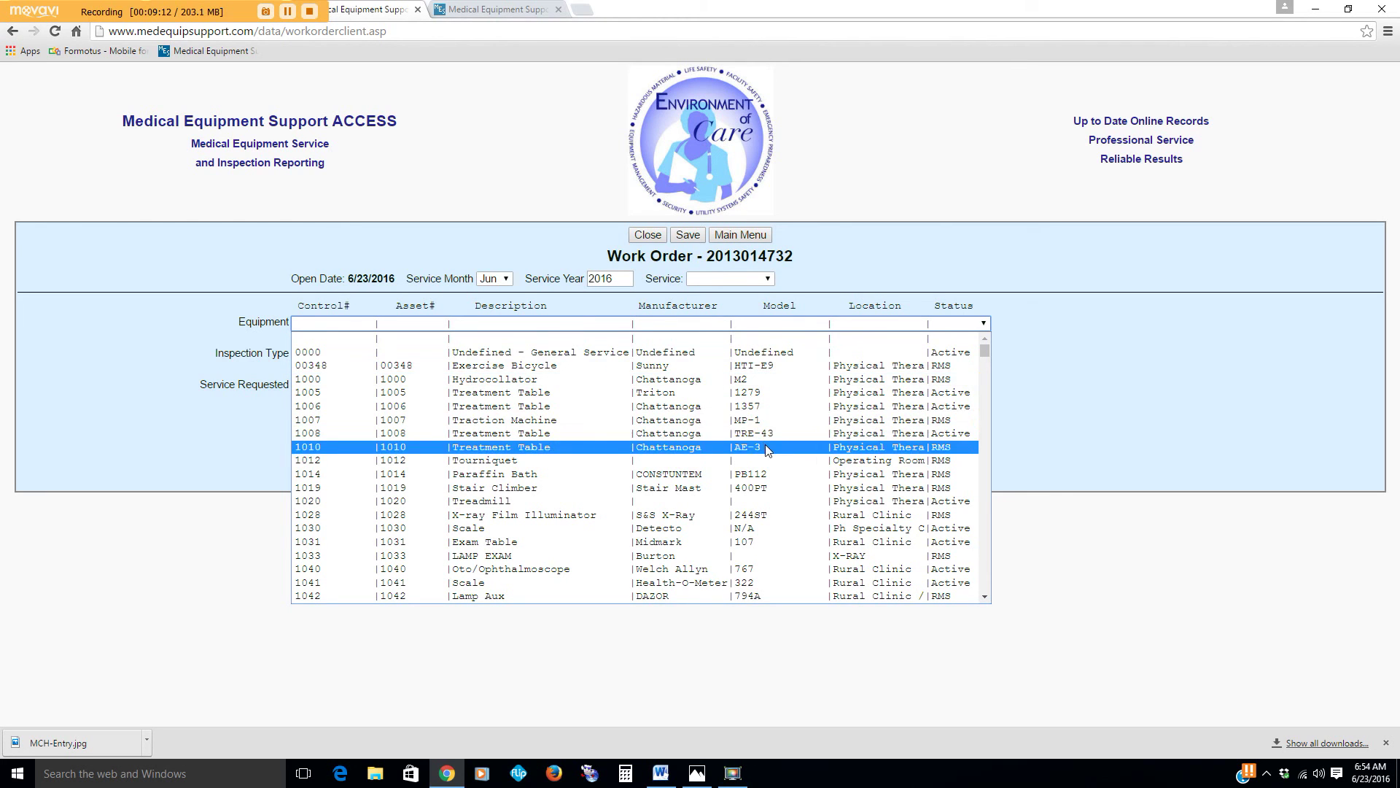
{"action": "scroll", "coordinate": [766, 445], "scroll_direction": "down", "scroll_amount": 3}
{"action": "scroll", "coordinate": [765, 450], "scroll_direction": "down", "scroll_amount": 15}
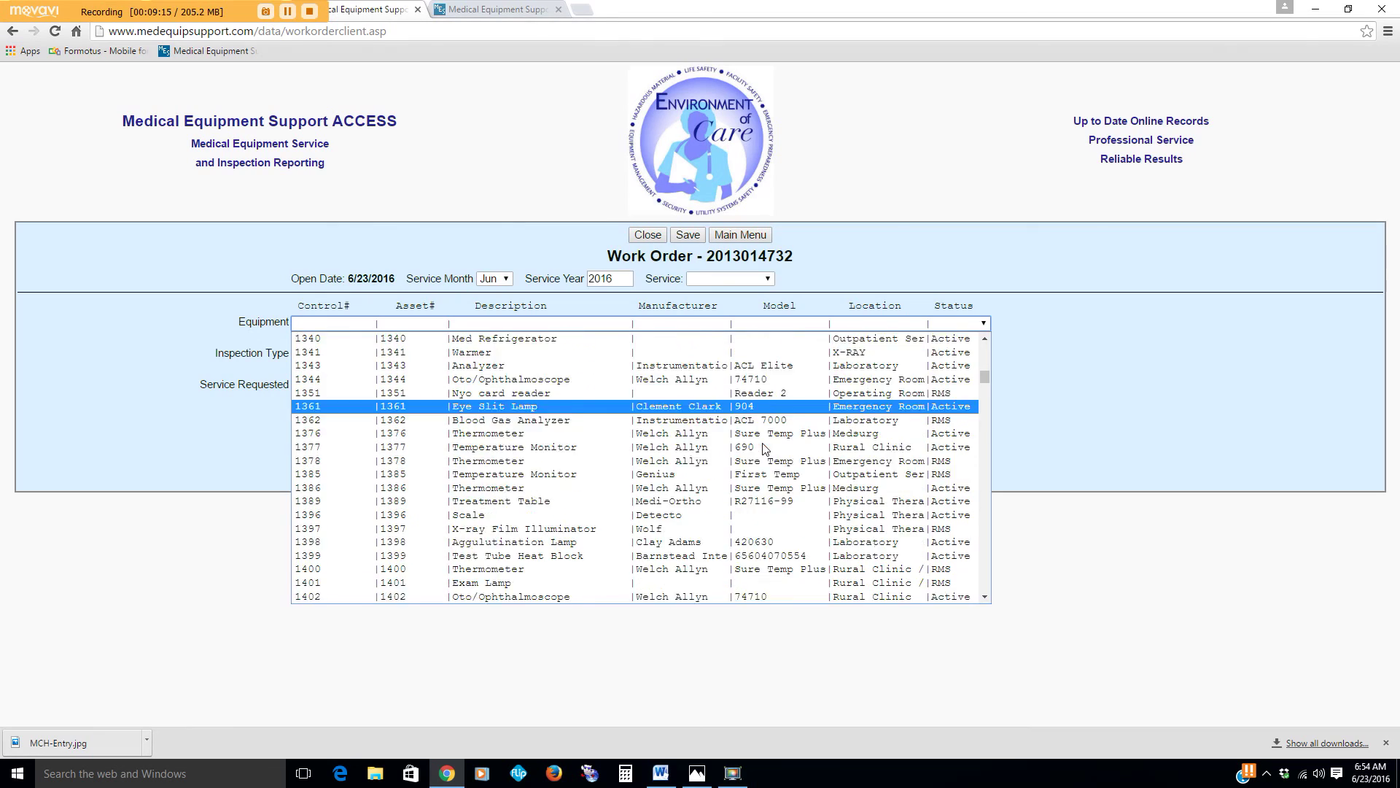
{"action": "scroll", "coordinate": [763, 443], "scroll_direction": "up", "scroll_amount": 20}
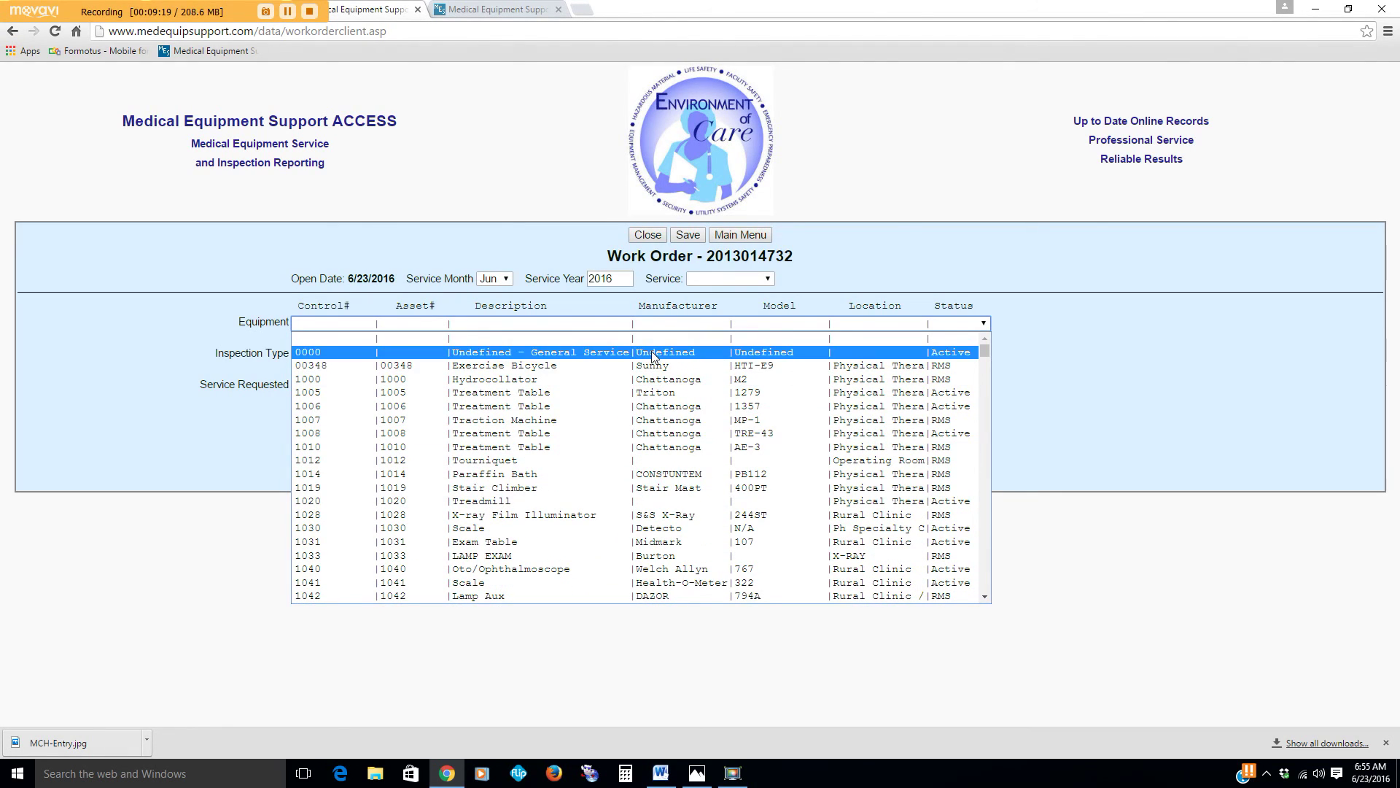
{"action": "left_click", "coordinate": [812, 352]}
{"action": "left_click", "coordinate": [820, 115]}
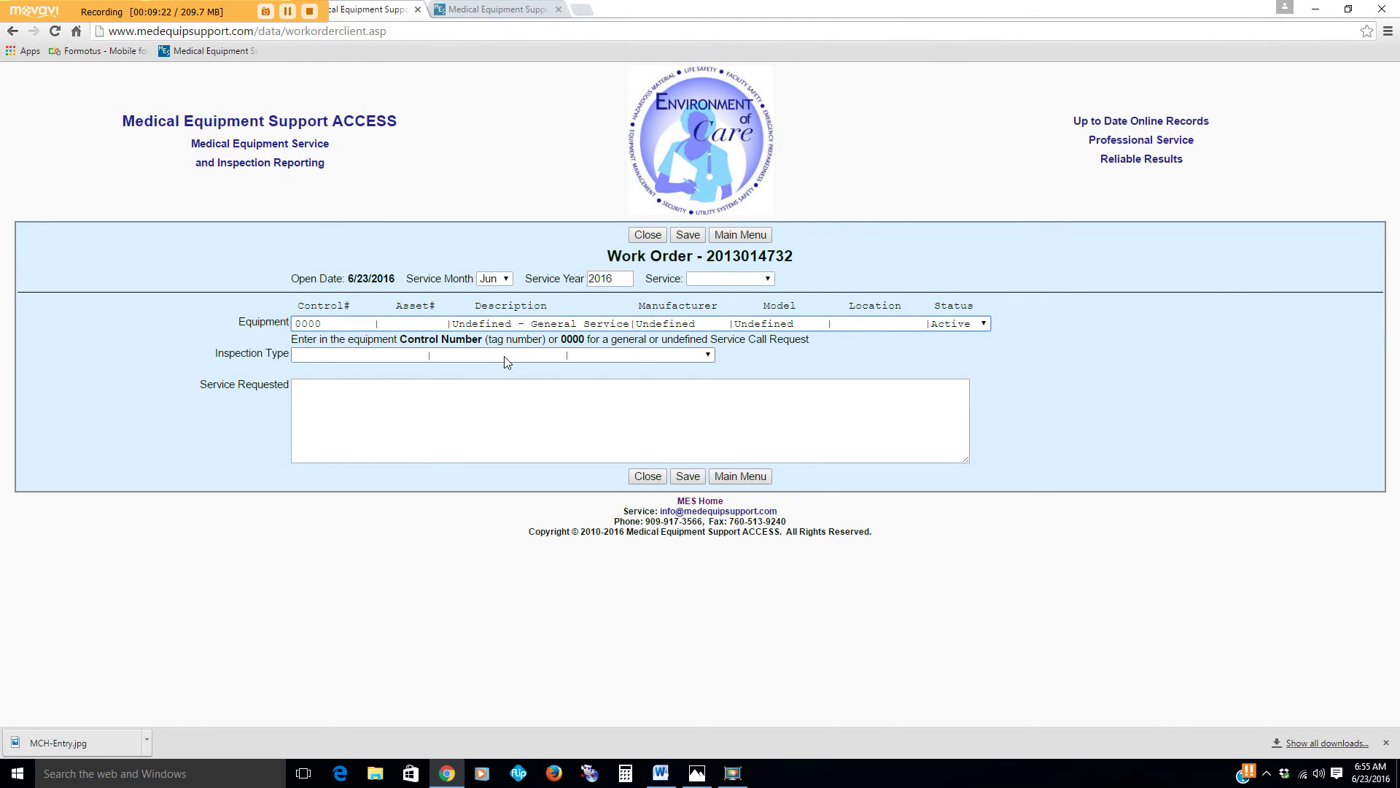
Check the inspection type choices, enter "Testing -" as the service requested, and try to save the work order.
{"action": "left_click", "coordinate": [504, 356]}
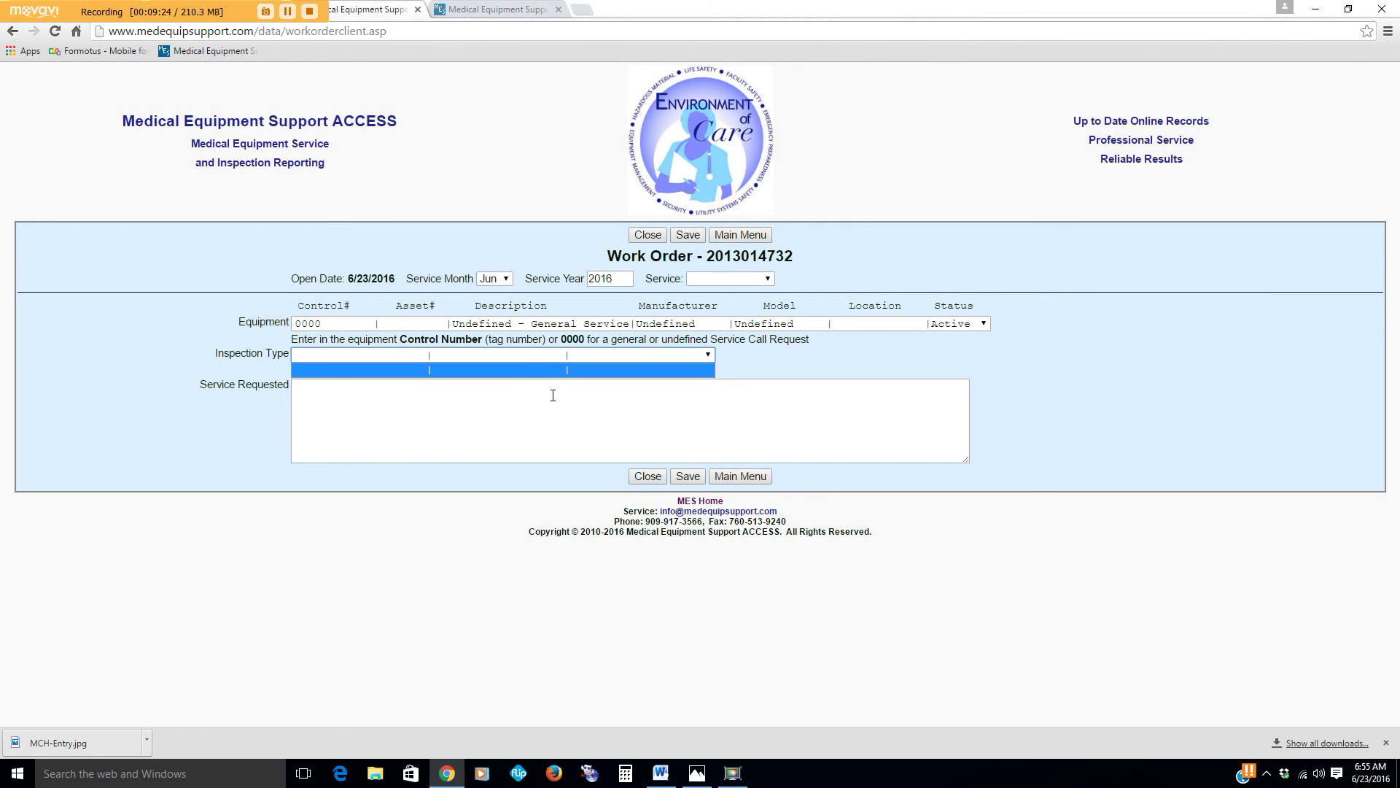
{"action": "left_click", "coordinate": [411, 413]}
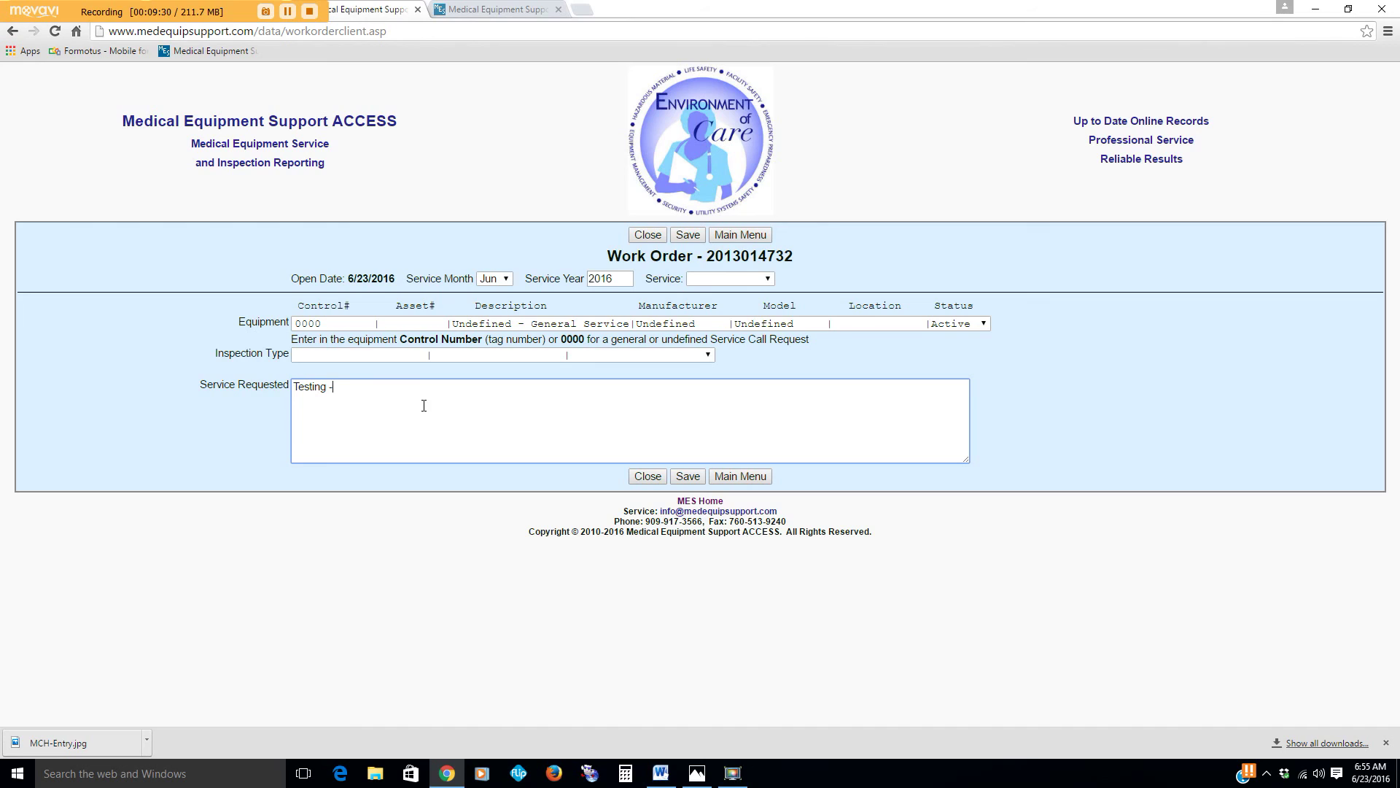
{"action": "left_click", "coordinate": [686, 477]}
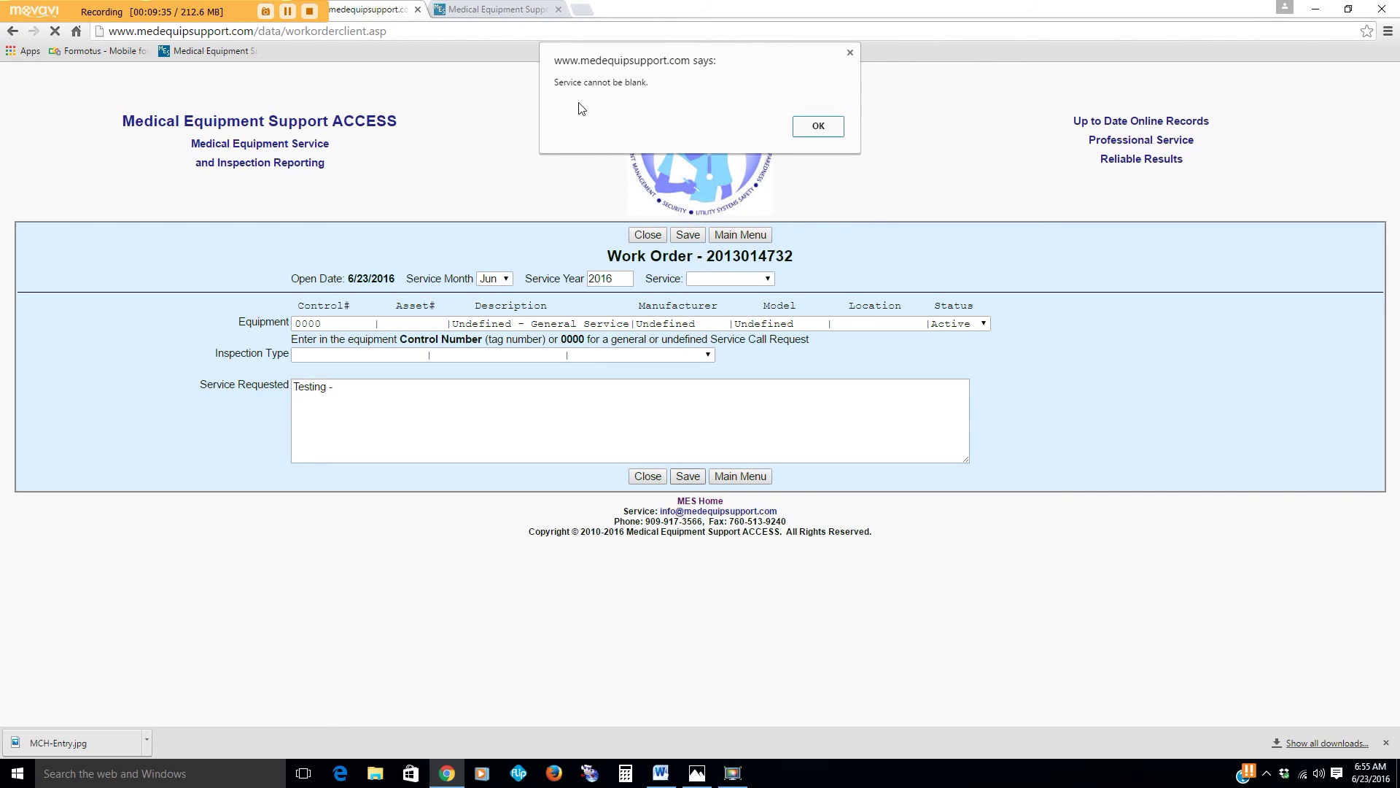
{"action": "left_click", "coordinate": [802, 129]}
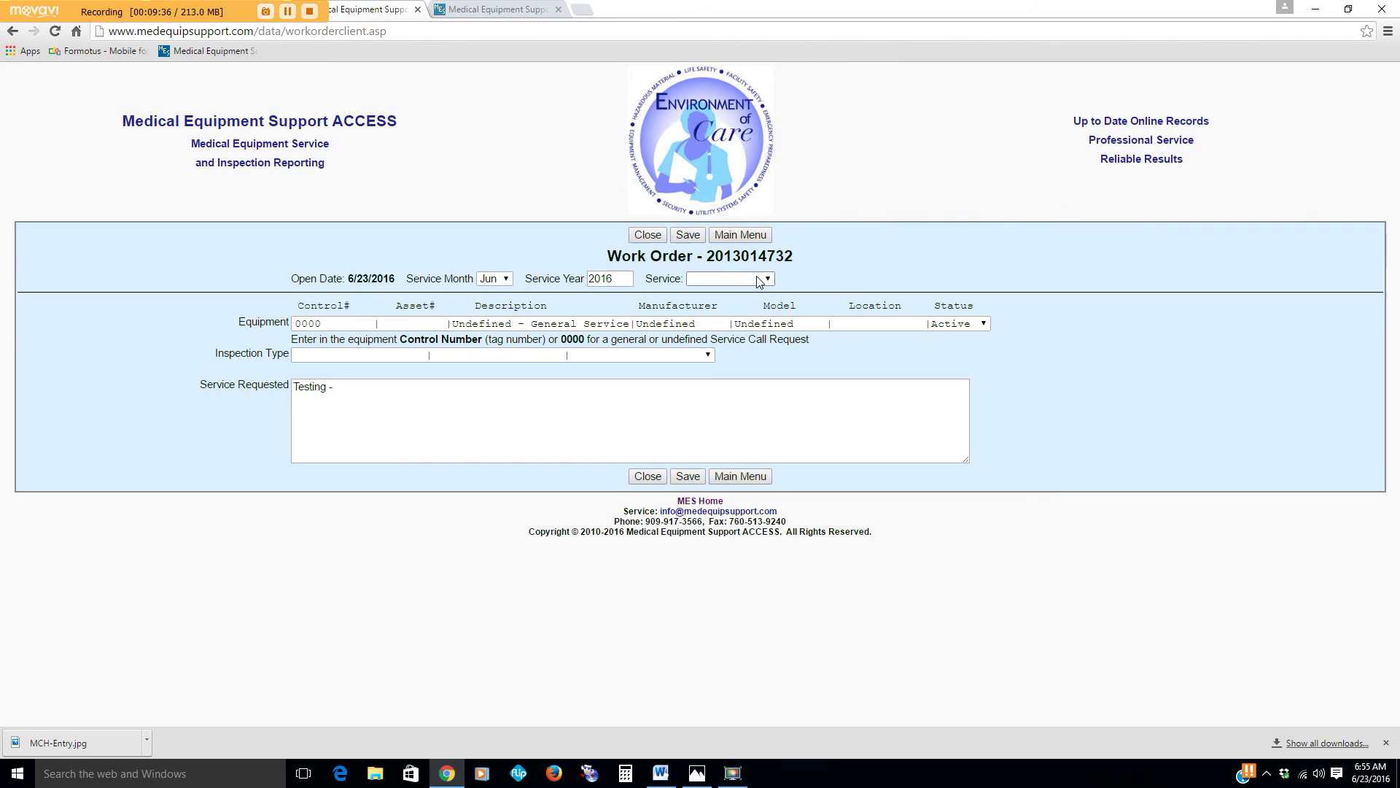
Set the work order's service to Check In Equip, save it, and close the work order summary.
{"action": "left_click", "coordinate": [748, 278]}
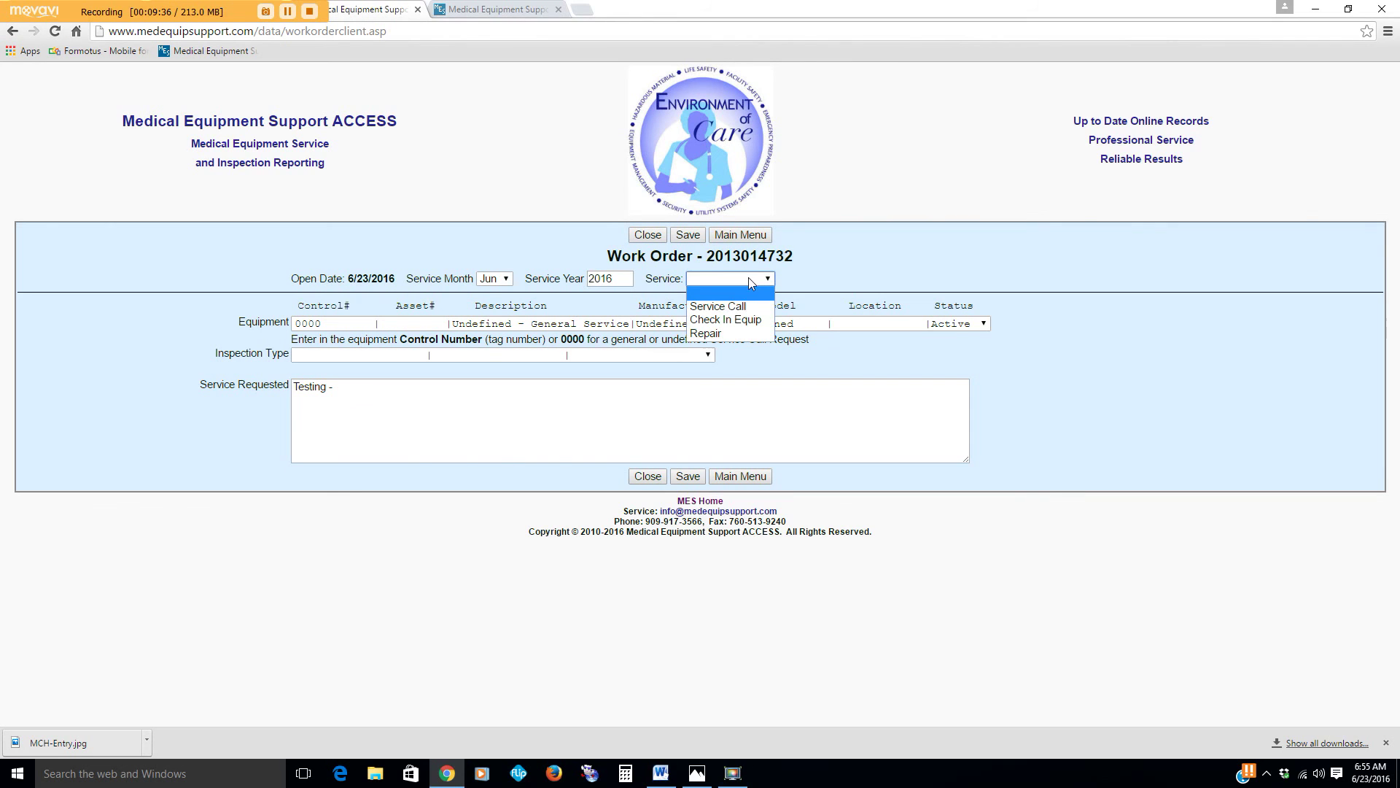
{"action": "left_click", "coordinate": [724, 320]}
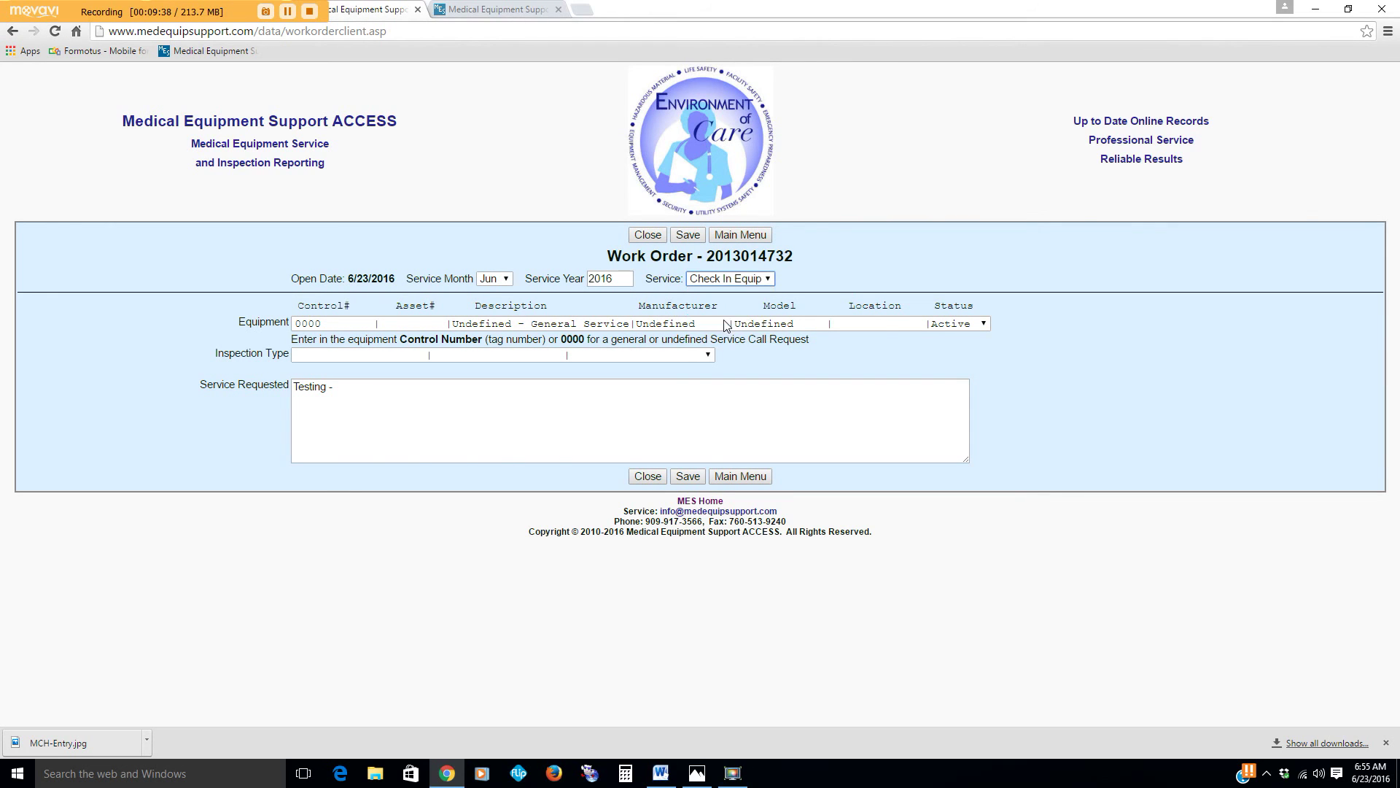
{"action": "left_click", "coordinate": [679, 482]}
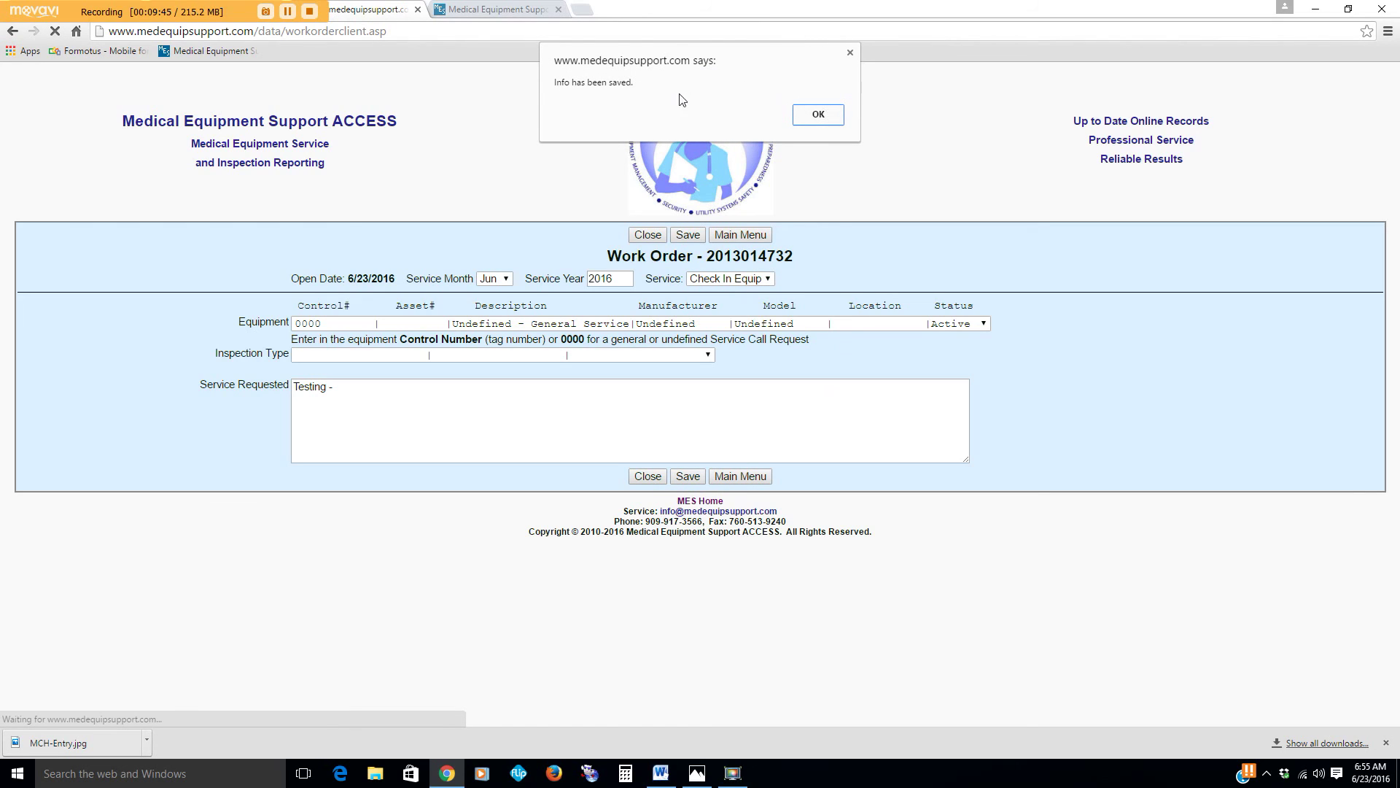
{"action": "left_click", "coordinate": [817, 117]}
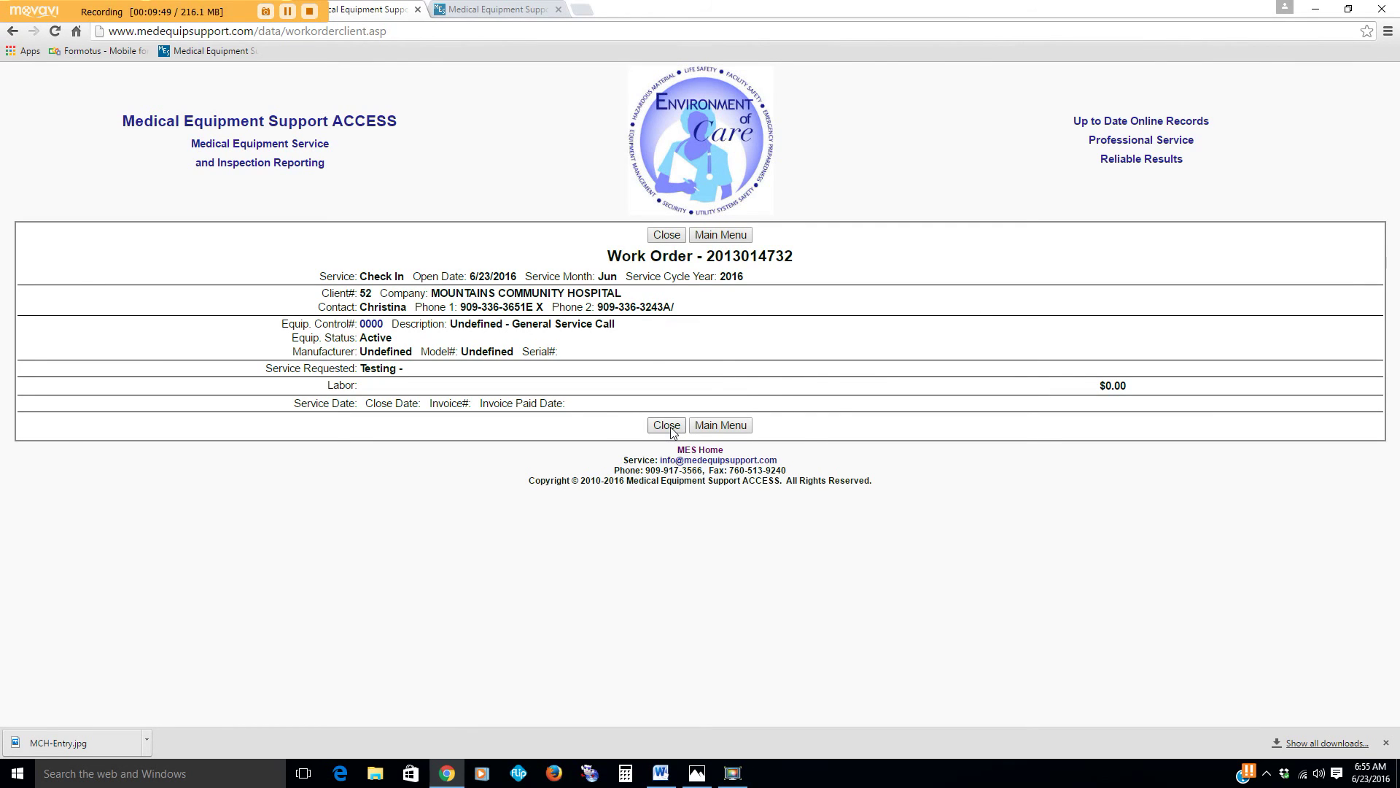
{"action": "left_click", "coordinate": [666, 429]}
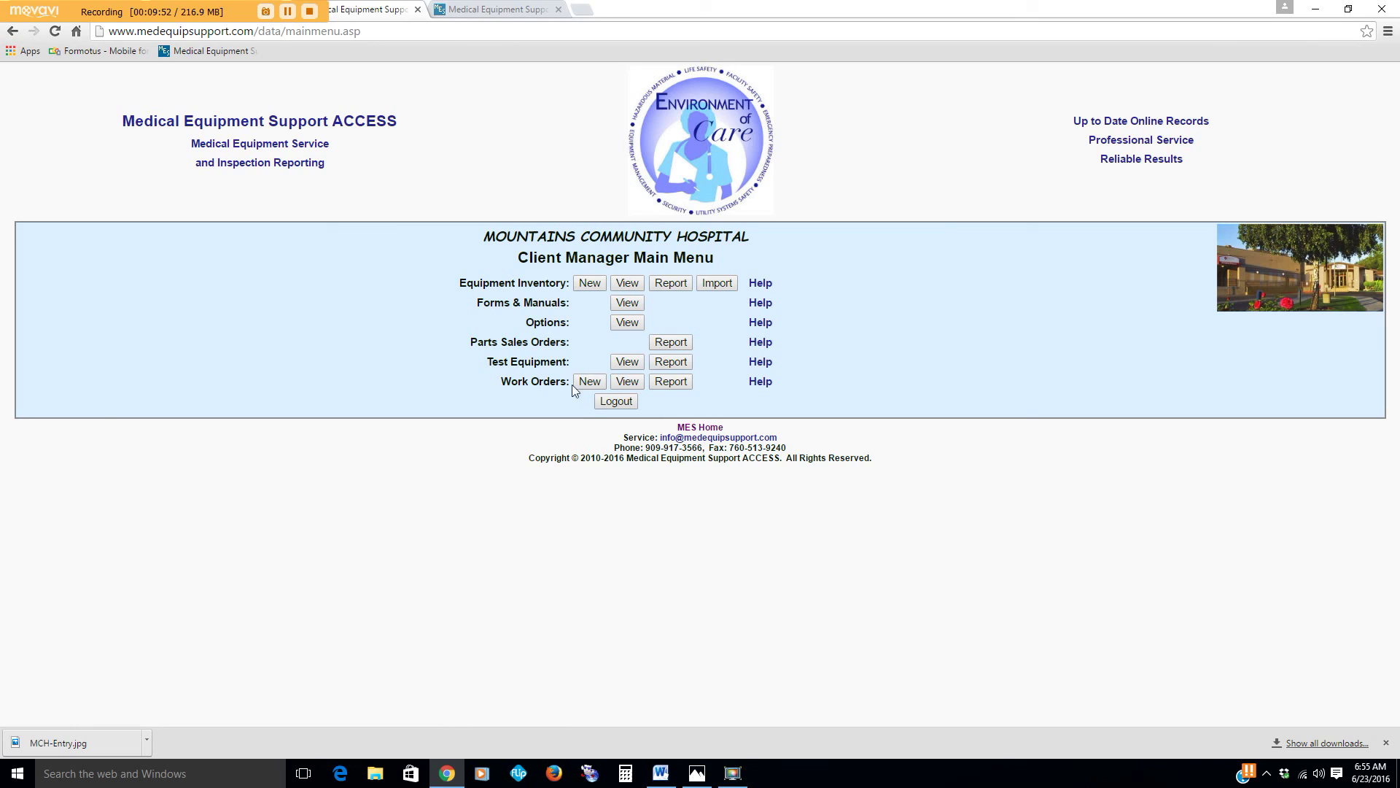
Open the Work Orders search and set the start of the open date range to 1/1/2016.
{"action": "left_click", "coordinate": [627, 381]}
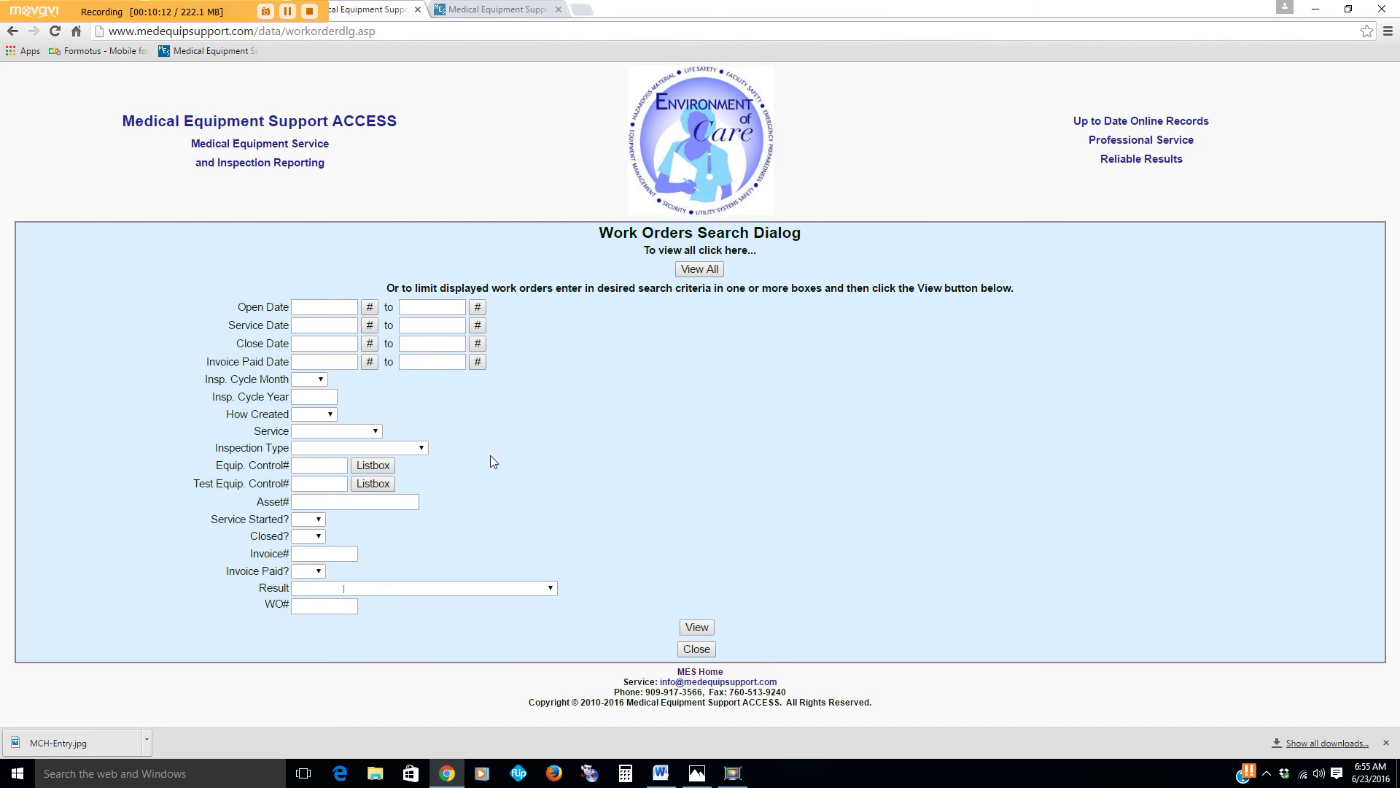
{"action": "left_click", "coordinate": [369, 307]}
{"action": "left_click", "coordinate": [212, 214]}
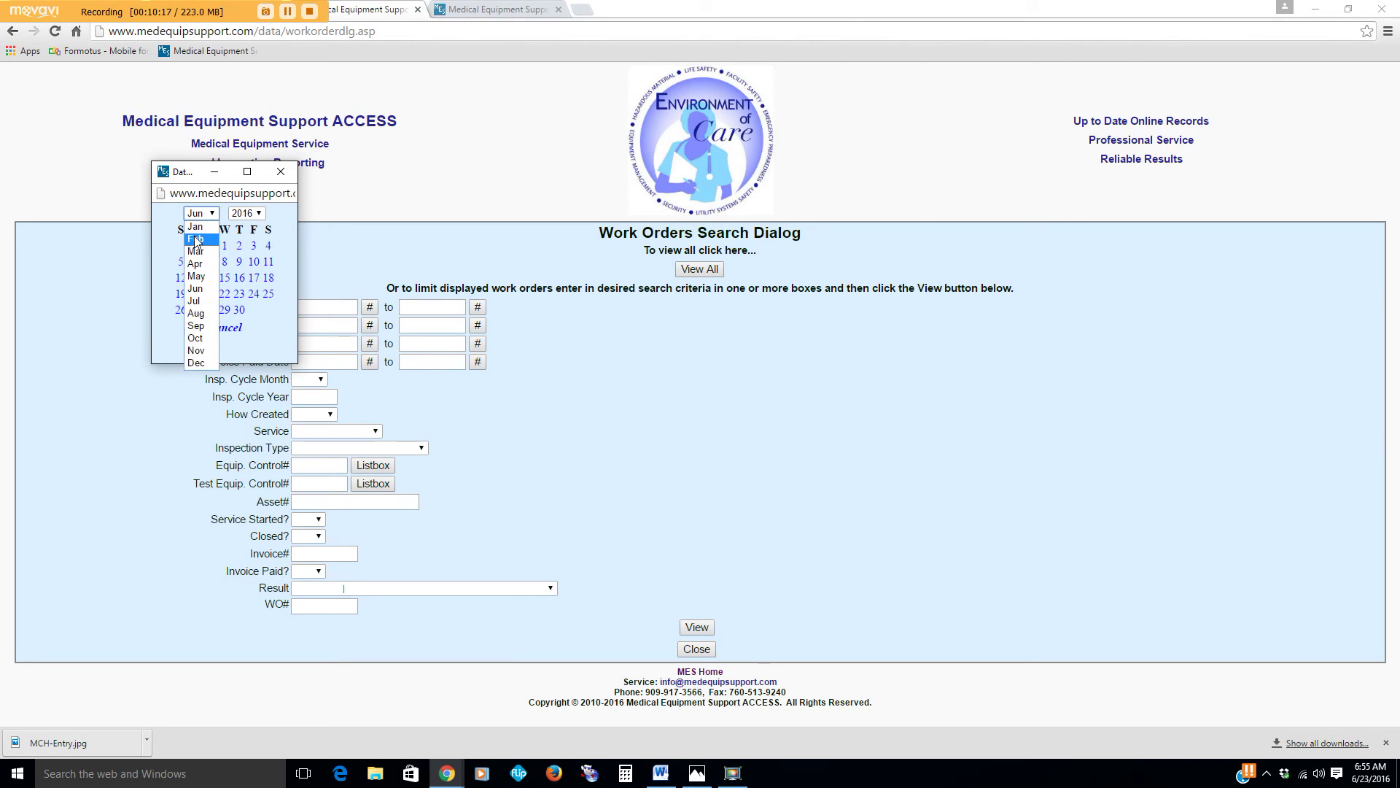
{"action": "left_click", "coordinate": [206, 225]}
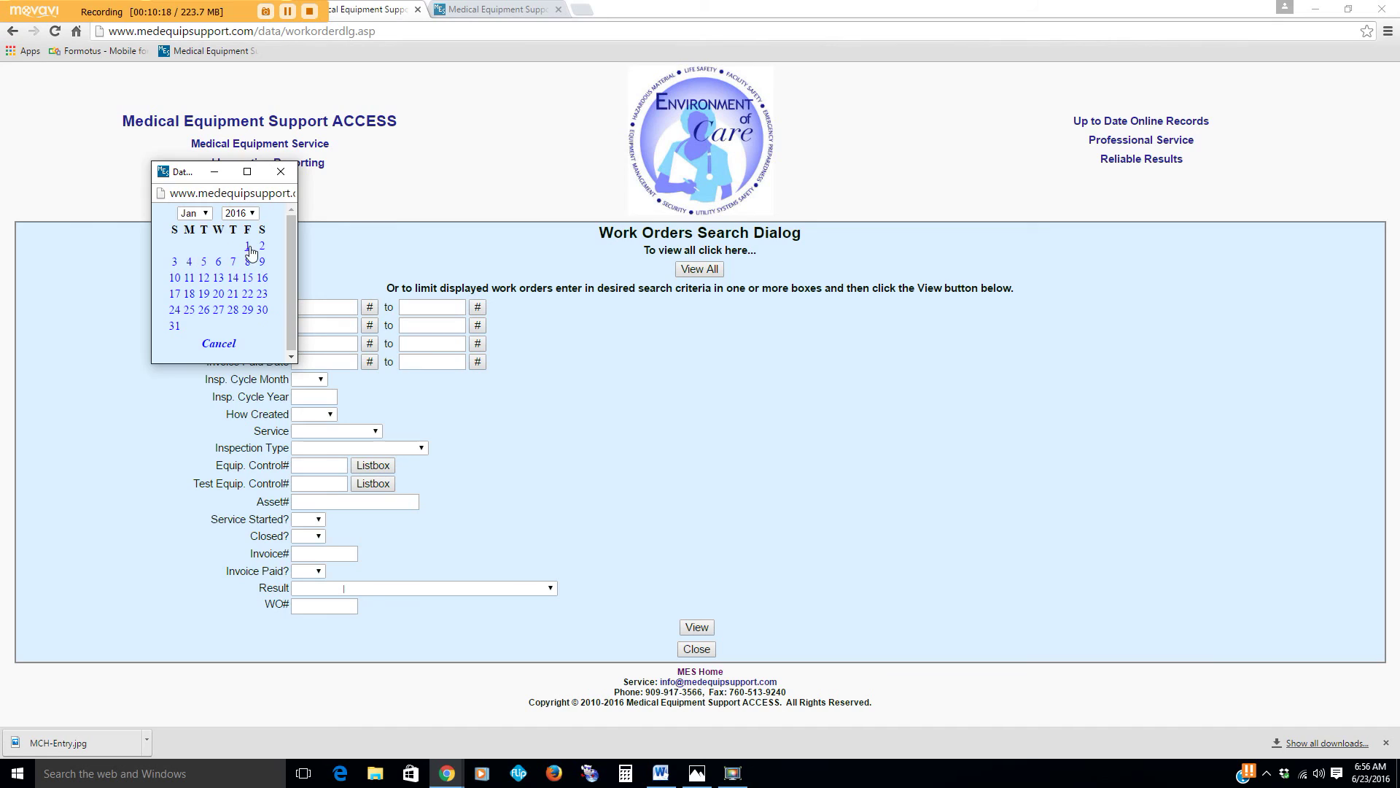
{"action": "left_click", "coordinate": [247, 245]}
Set the end of the open date range to 1/31/2016 and view the matching work orders.
{"action": "left_click", "coordinate": [477, 307]}
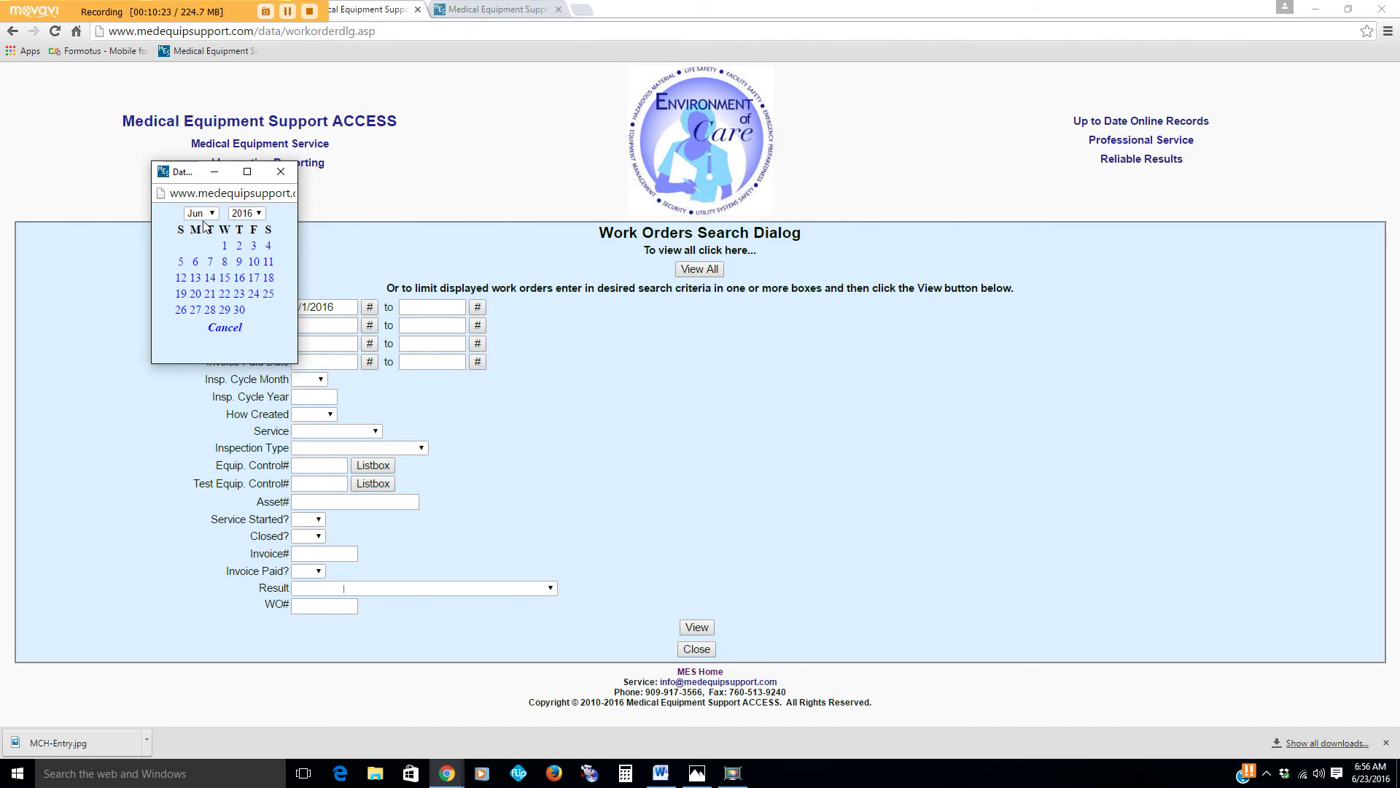
{"action": "left_click", "coordinate": [203, 213]}
{"action": "left_click", "coordinate": [205, 224]}
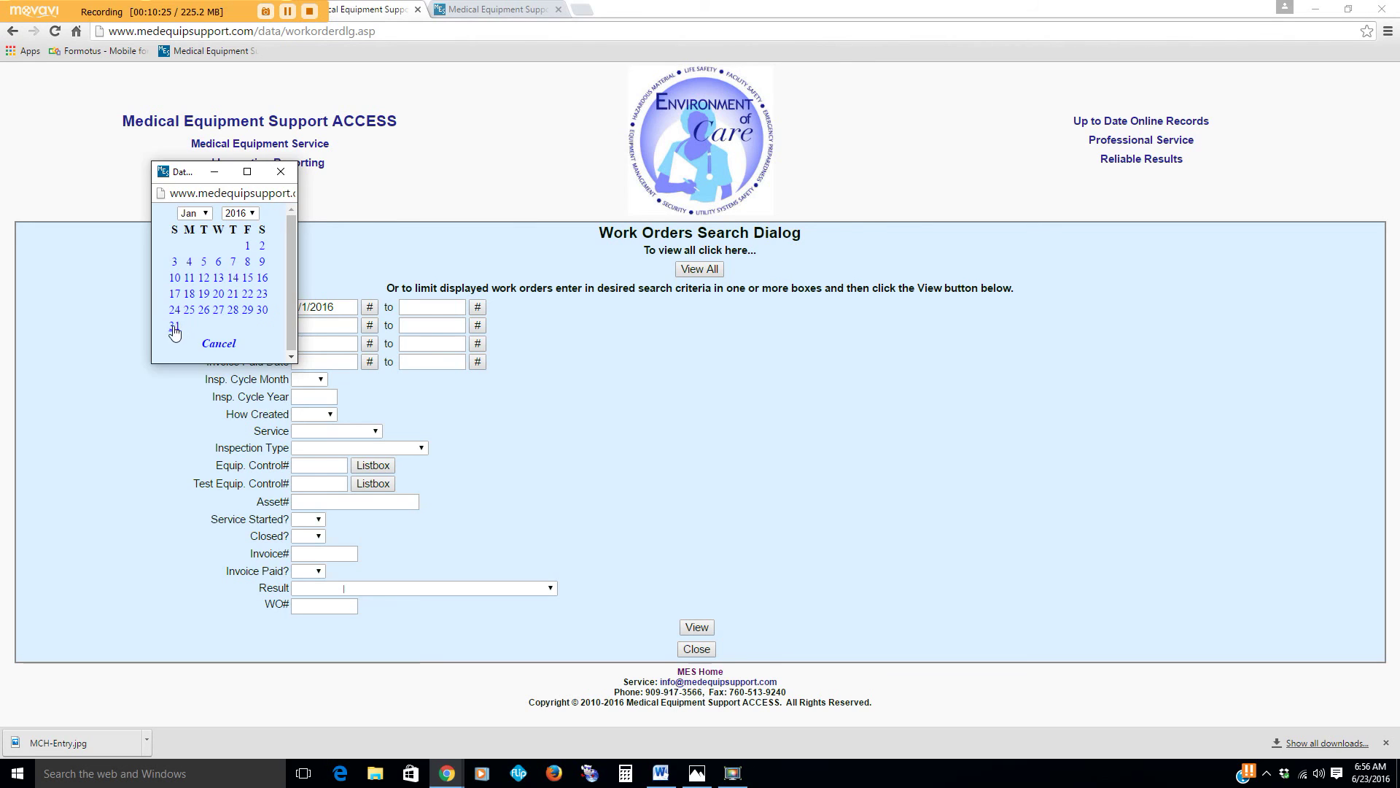
{"action": "left_click", "coordinate": [174, 328]}
{"action": "left_click", "coordinate": [697, 628]}
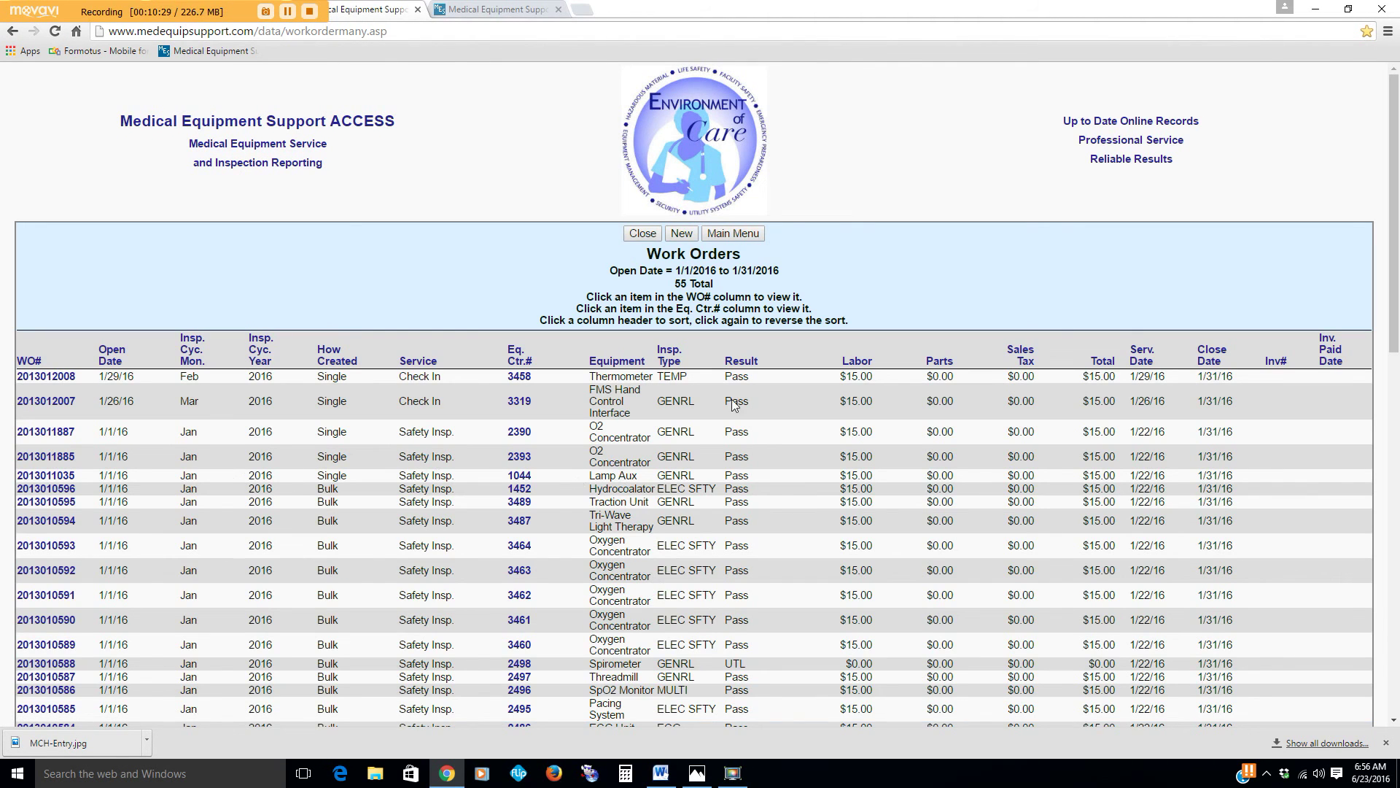
{"action": "scroll", "coordinate": [719, 343], "scroll_direction": "down", "scroll_amount": 1}
{"action": "scroll", "coordinate": [712, 312], "scroll_direction": "up", "scroll_amount": 1}
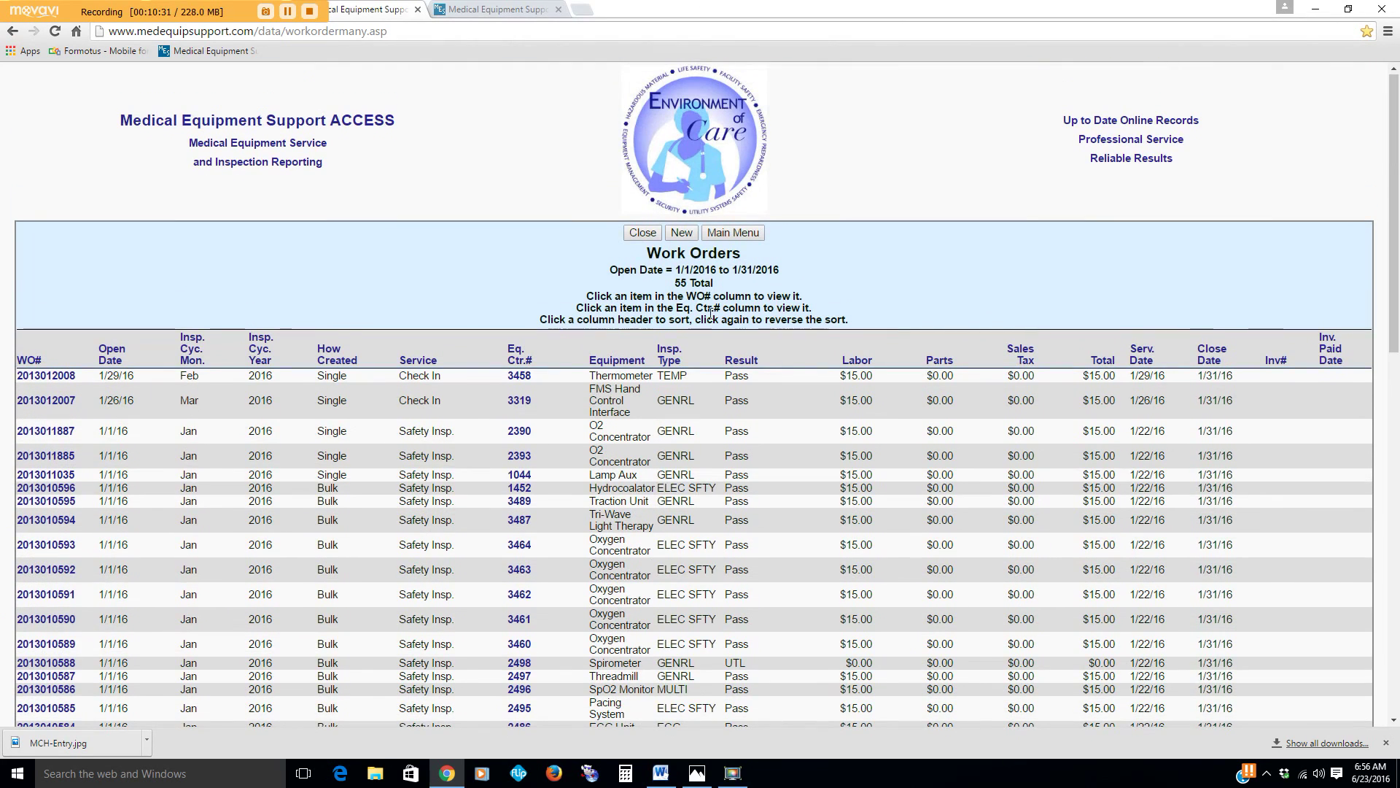
Look over the January 2016 work orders, review the Thermometer's equipment record from the list, and return to the main menu.
{"action": "scroll", "coordinate": [775, 372], "scroll_direction": "down", "scroll_amount": 3}
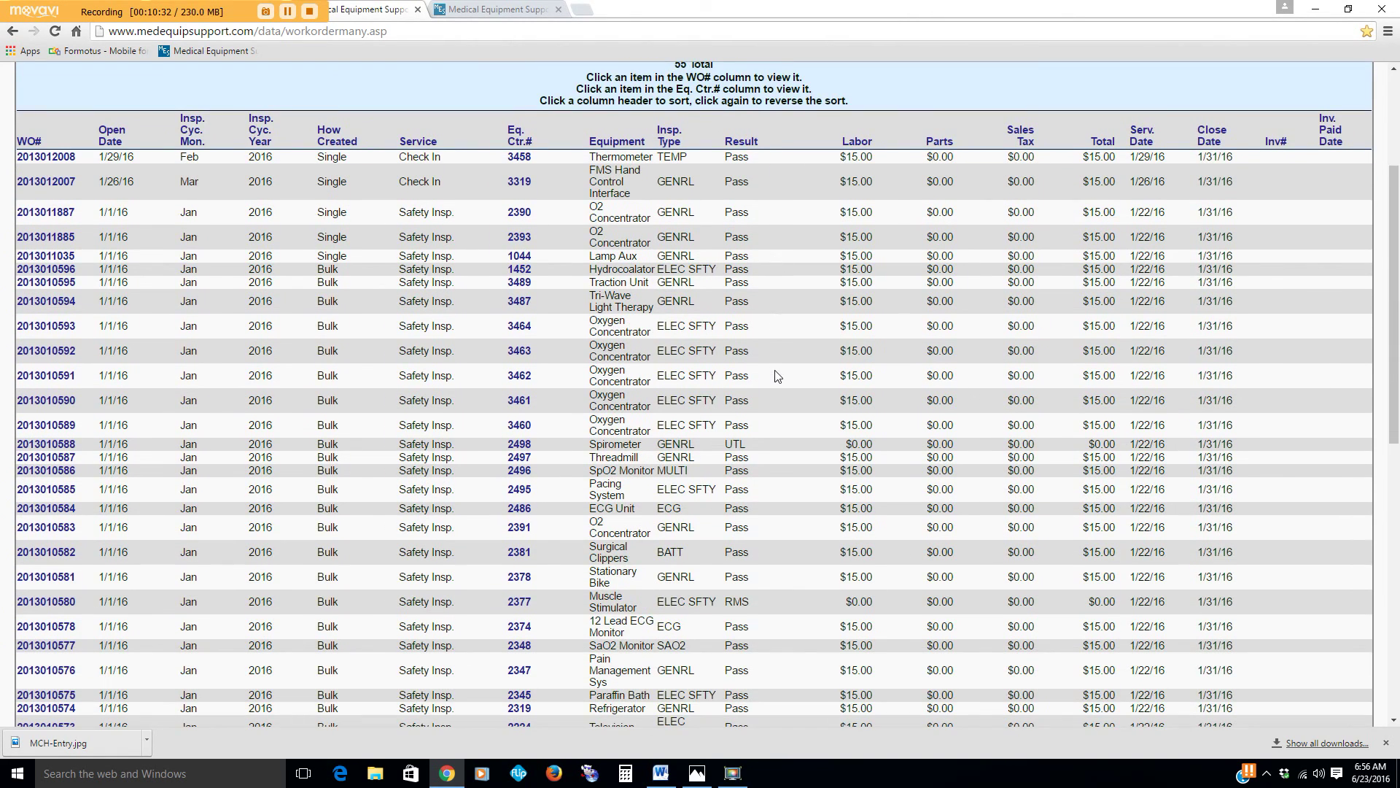
{"action": "scroll", "coordinate": [776, 375], "scroll_direction": "down", "scroll_amount": 1}
{"action": "scroll", "coordinate": [124, 266], "scroll_direction": "up", "scroll_amount": 3}
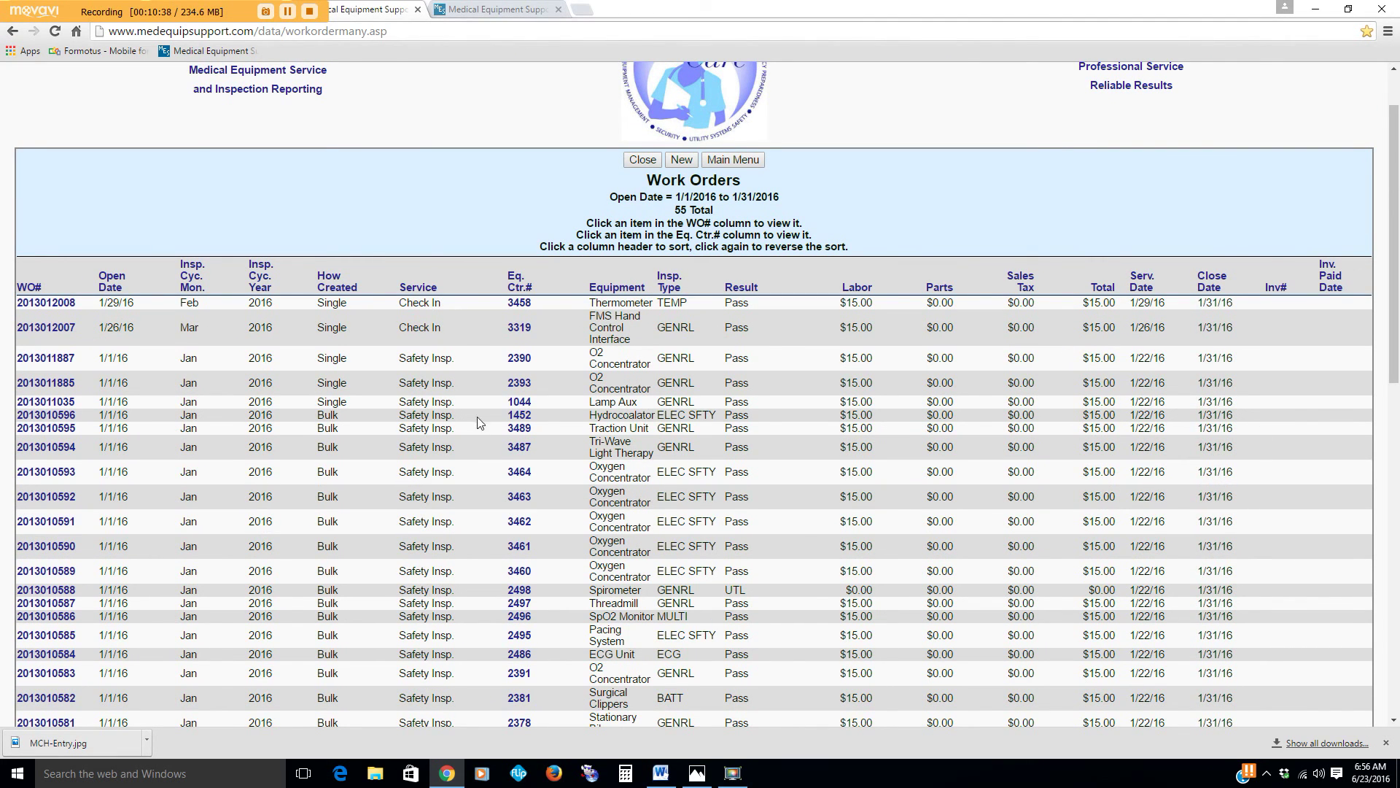
{"action": "left_click", "coordinate": [515, 305]}
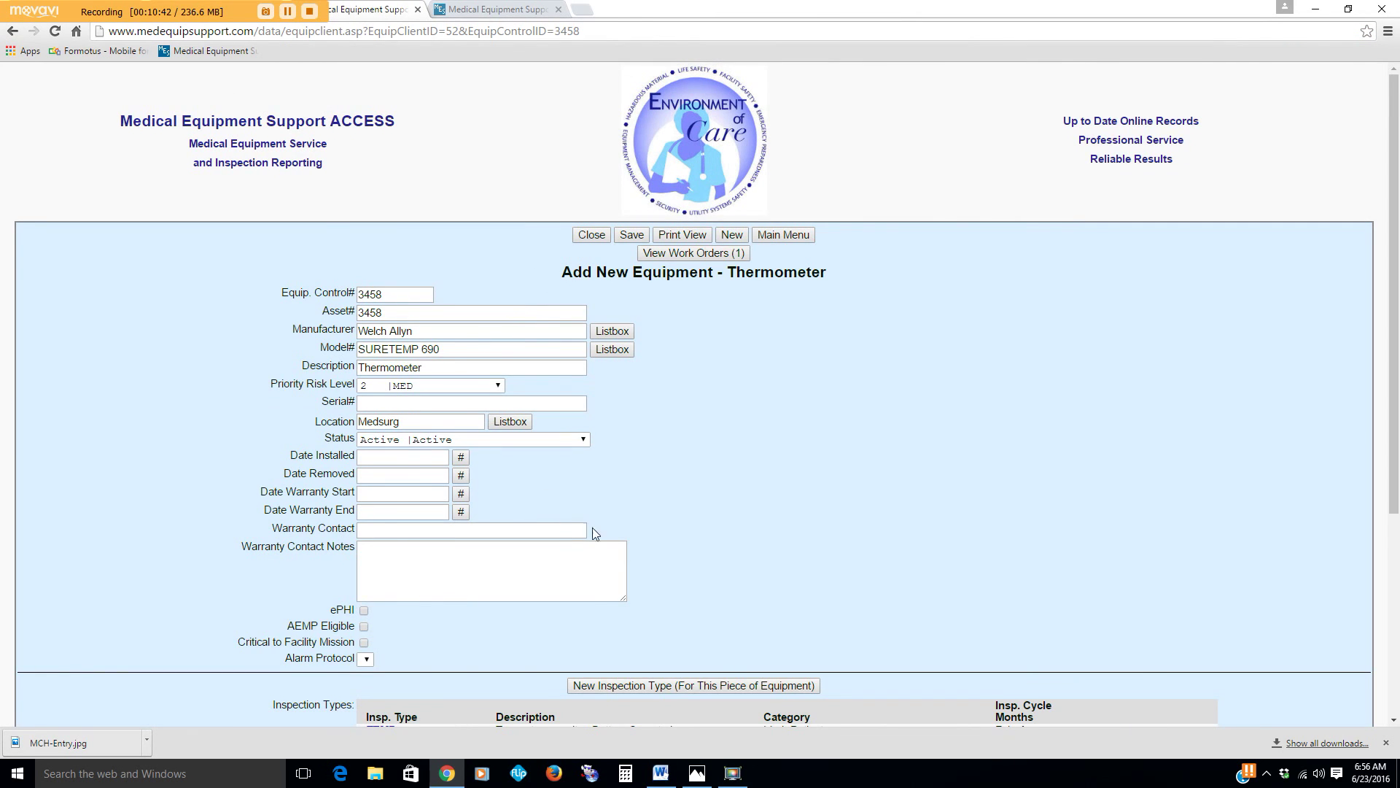
{"action": "scroll", "coordinate": [844, 601], "scroll_direction": "down", "scroll_amount": 4}
{"action": "scroll", "coordinate": [842, 580], "scroll_direction": "up", "scroll_amount": 4}
{"action": "left_click", "coordinate": [788, 235]}
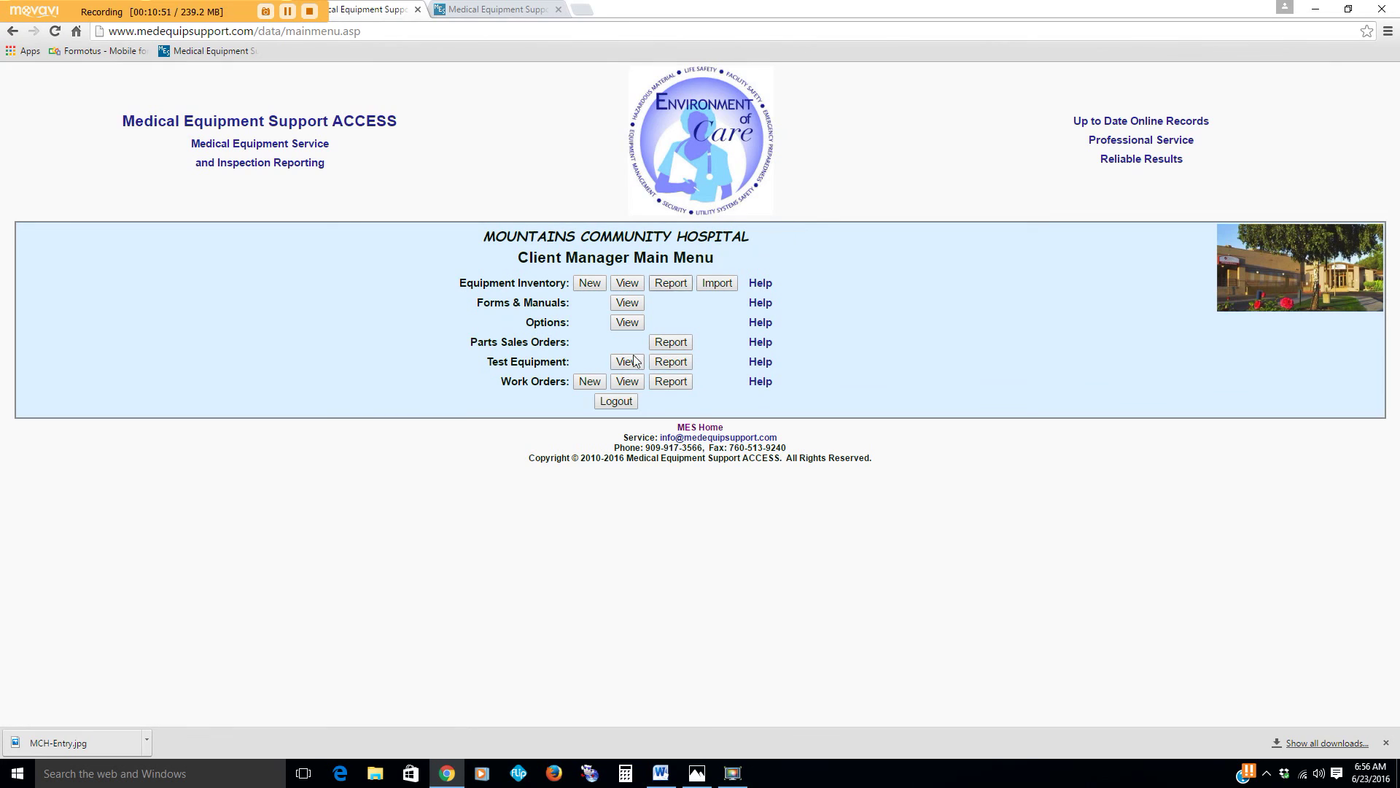
Reopen the Work Orders search and set the start of the open date range to 1/1/2016.
{"action": "left_click", "coordinate": [625, 385]}
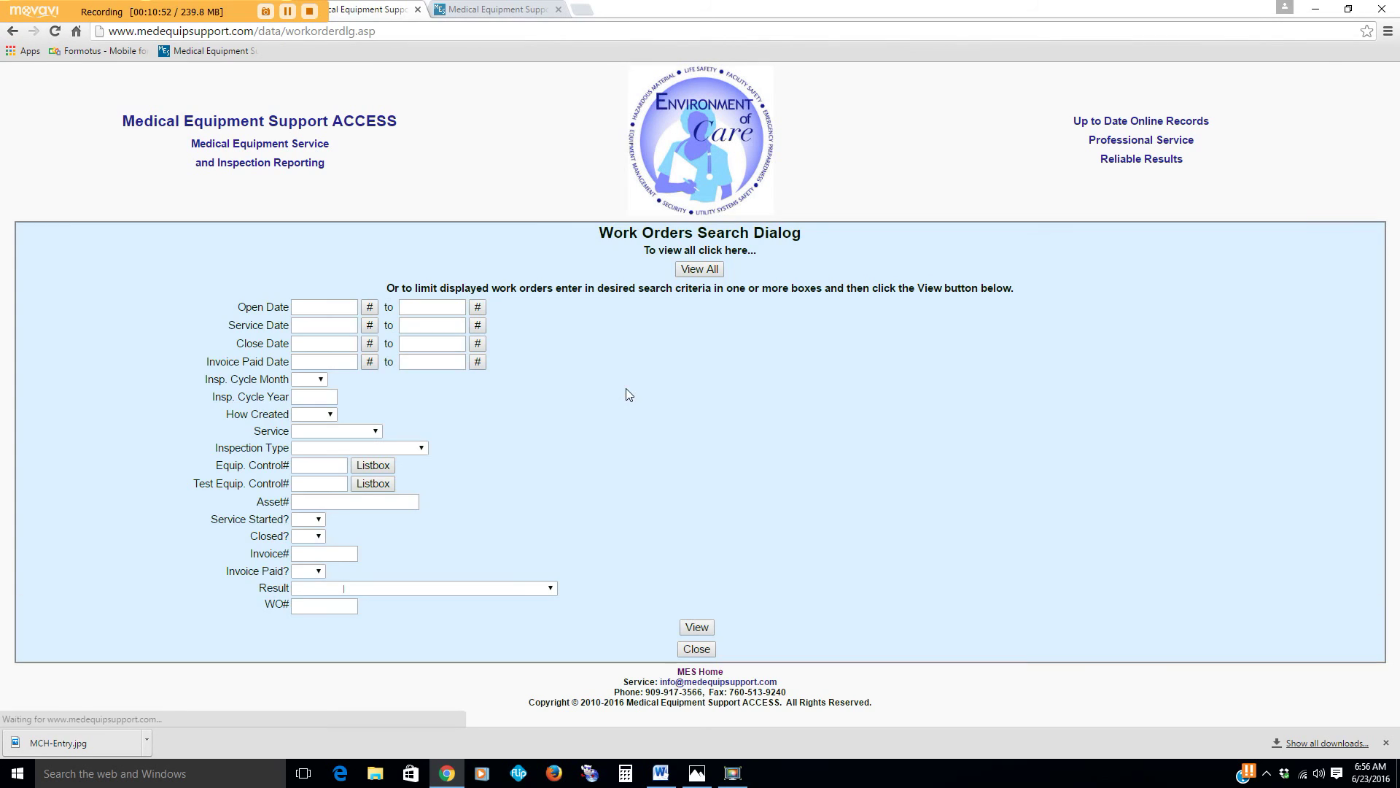
{"action": "left_click", "coordinate": [369, 307]}
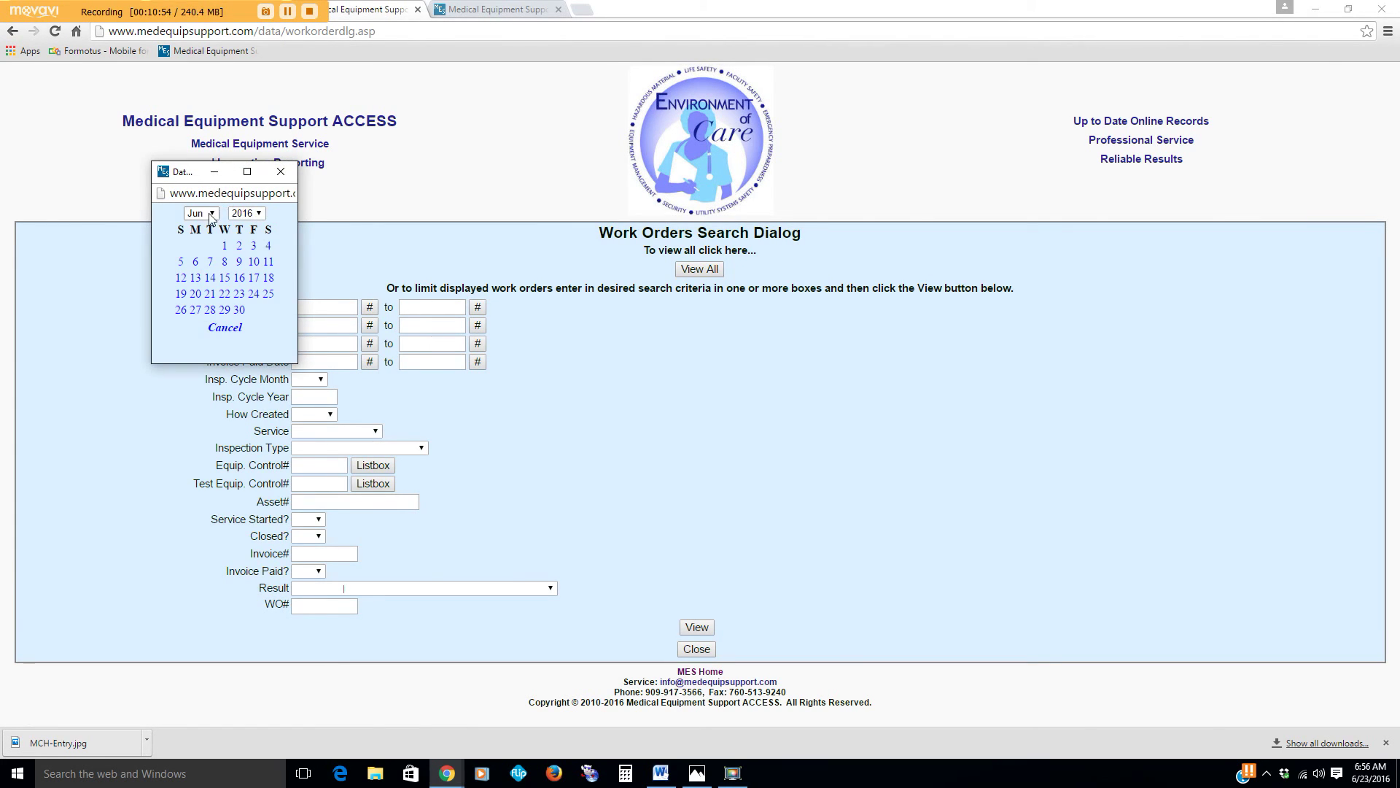
{"action": "left_click", "coordinate": [213, 213]}
{"action": "left_click", "coordinate": [202, 227]}
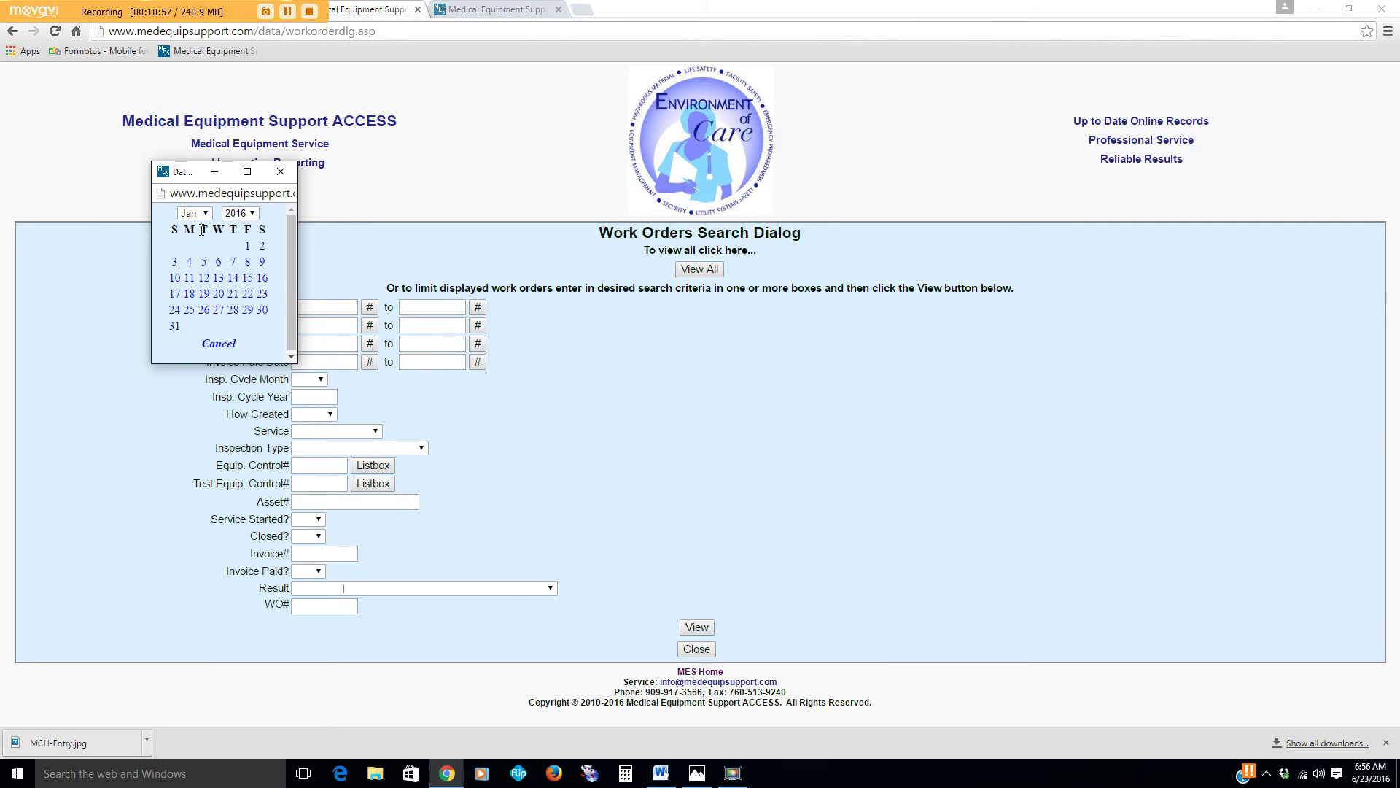
{"action": "left_click", "coordinate": [247, 246]}
Set the end of the open date range to 1/31/2016 and list the matching work orders.
{"action": "left_click", "coordinate": [477, 307]}
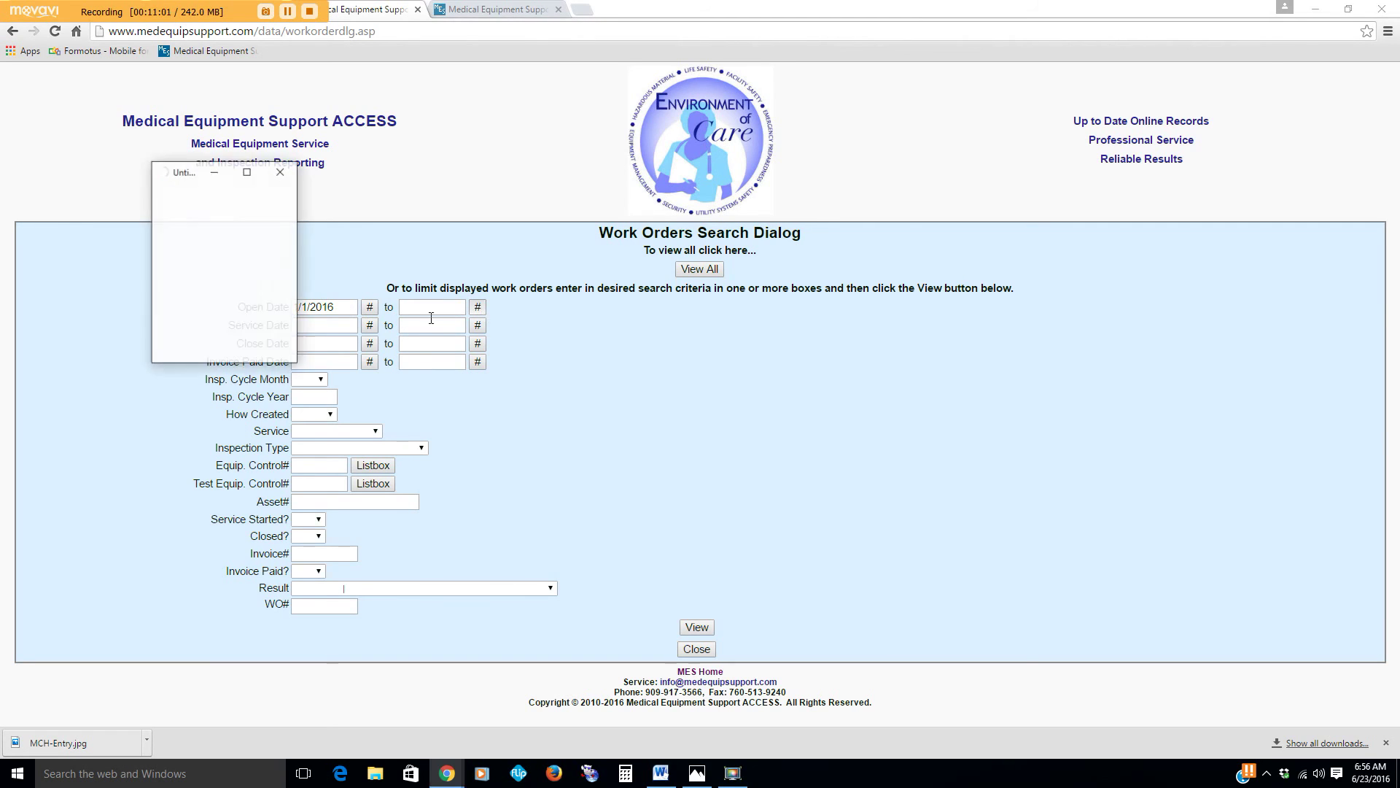
{"action": "left_click", "coordinate": [204, 213]}
{"action": "left_click", "coordinate": [201, 227]}
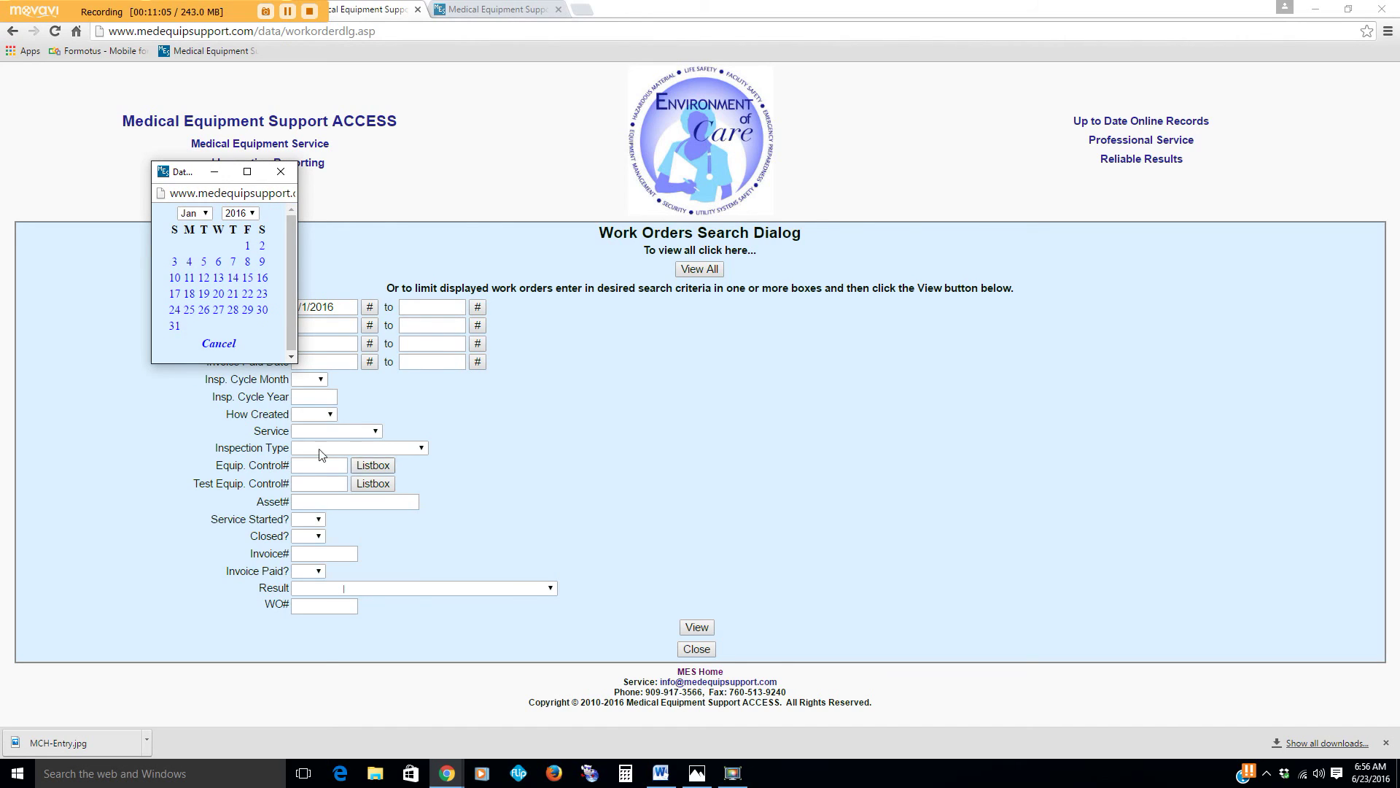
{"action": "left_click", "coordinate": [175, 328]}
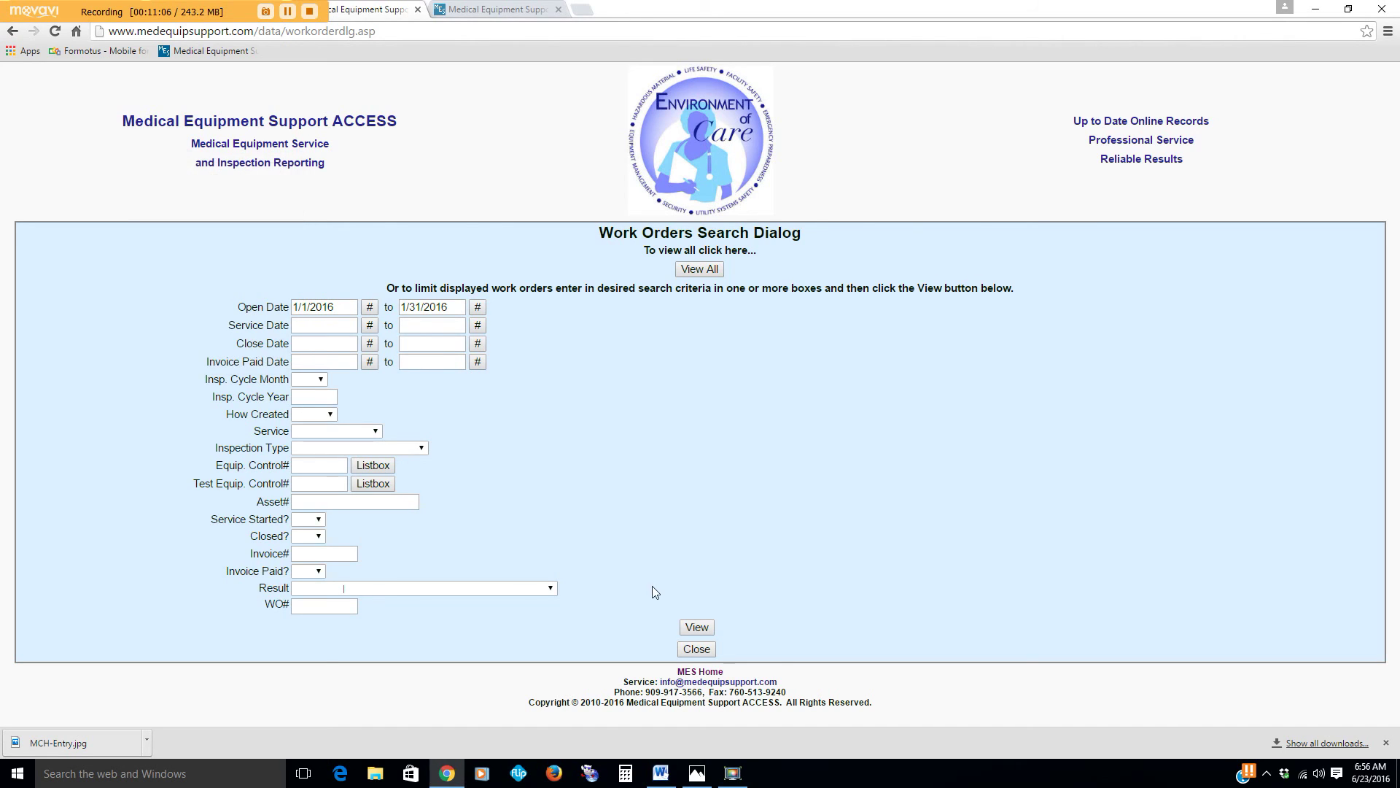
{"action": "left_click", "coordinate": [694, 628]}
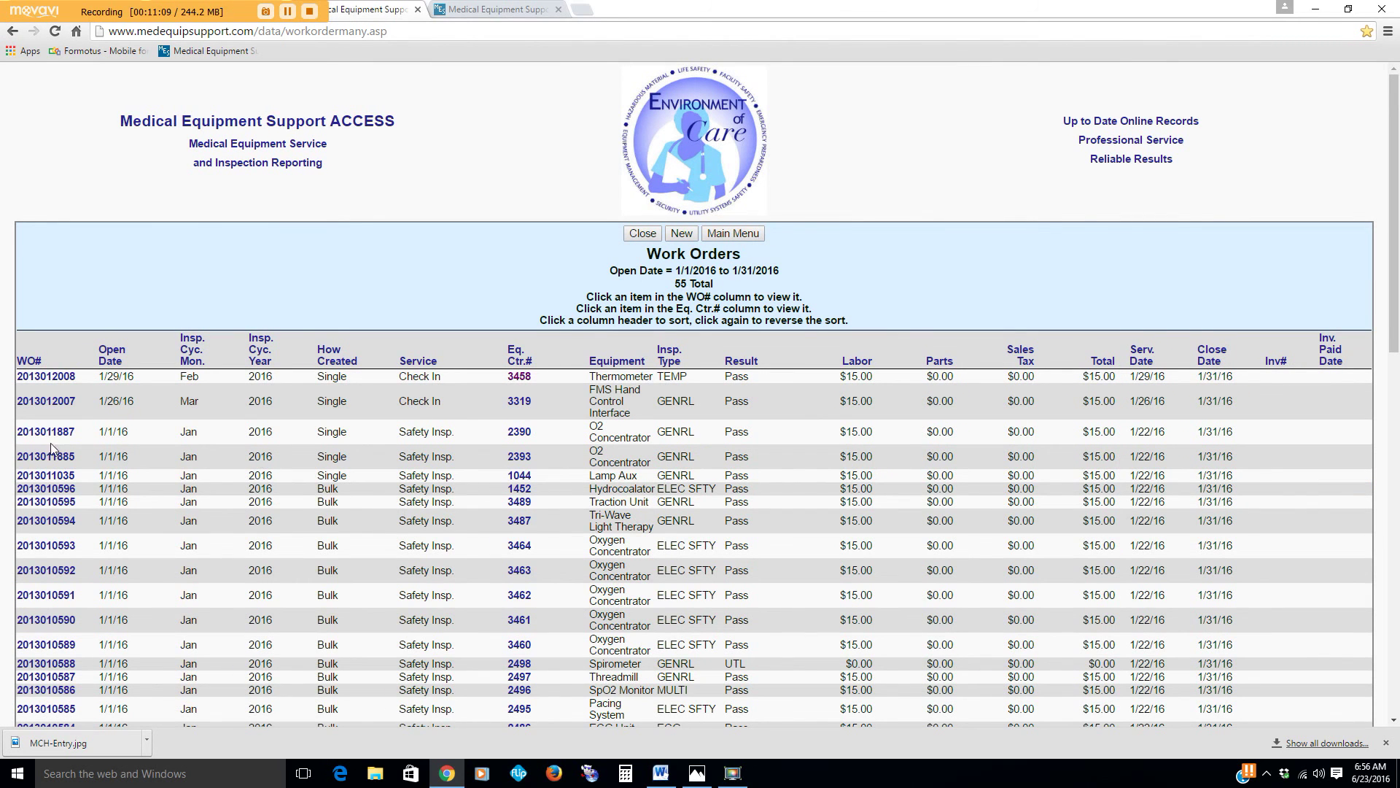
View the FMS Hand Control Interface work order, close it, and look over the work order list.
{"action": "left_click", "coordinate": [45, 402]}
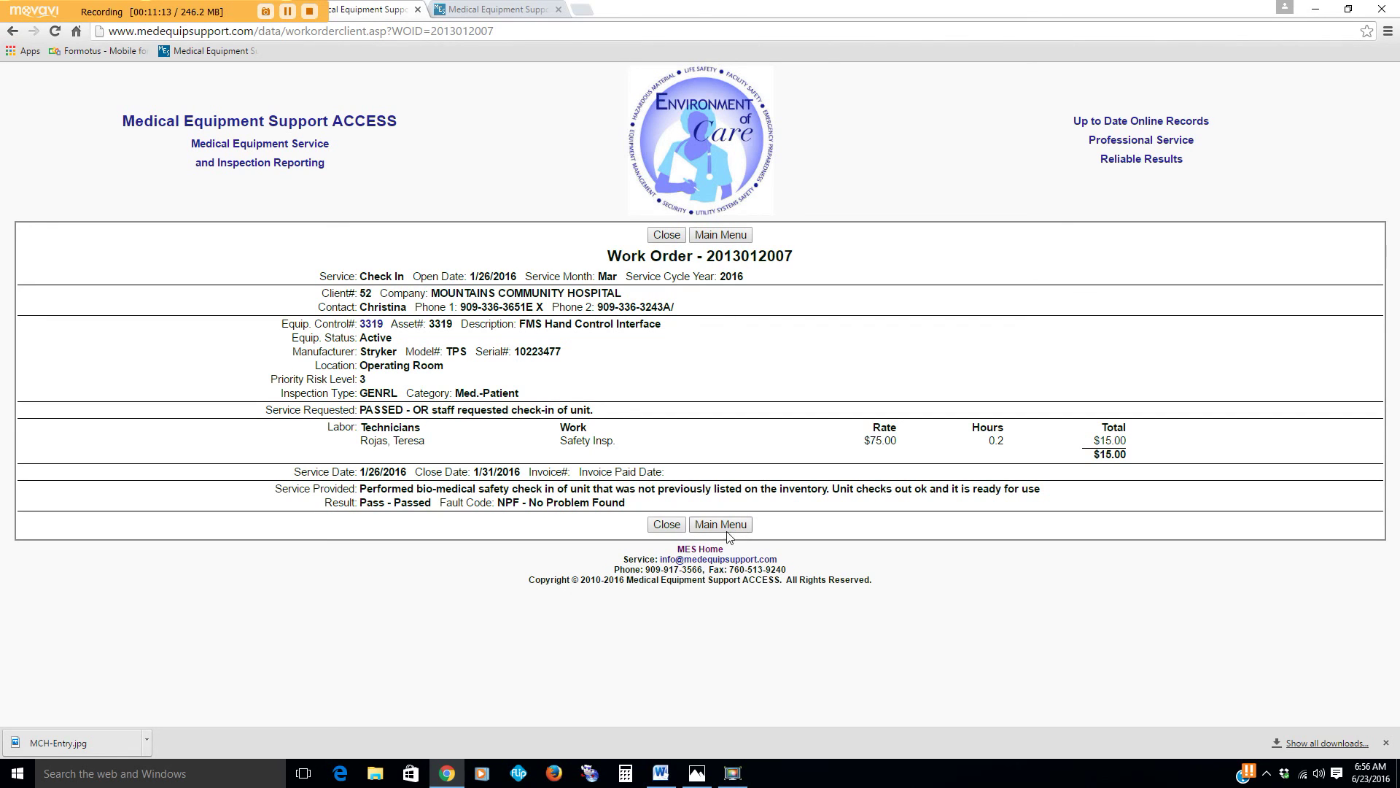
{"action": "left_click", "coordinate": [667, 524]}
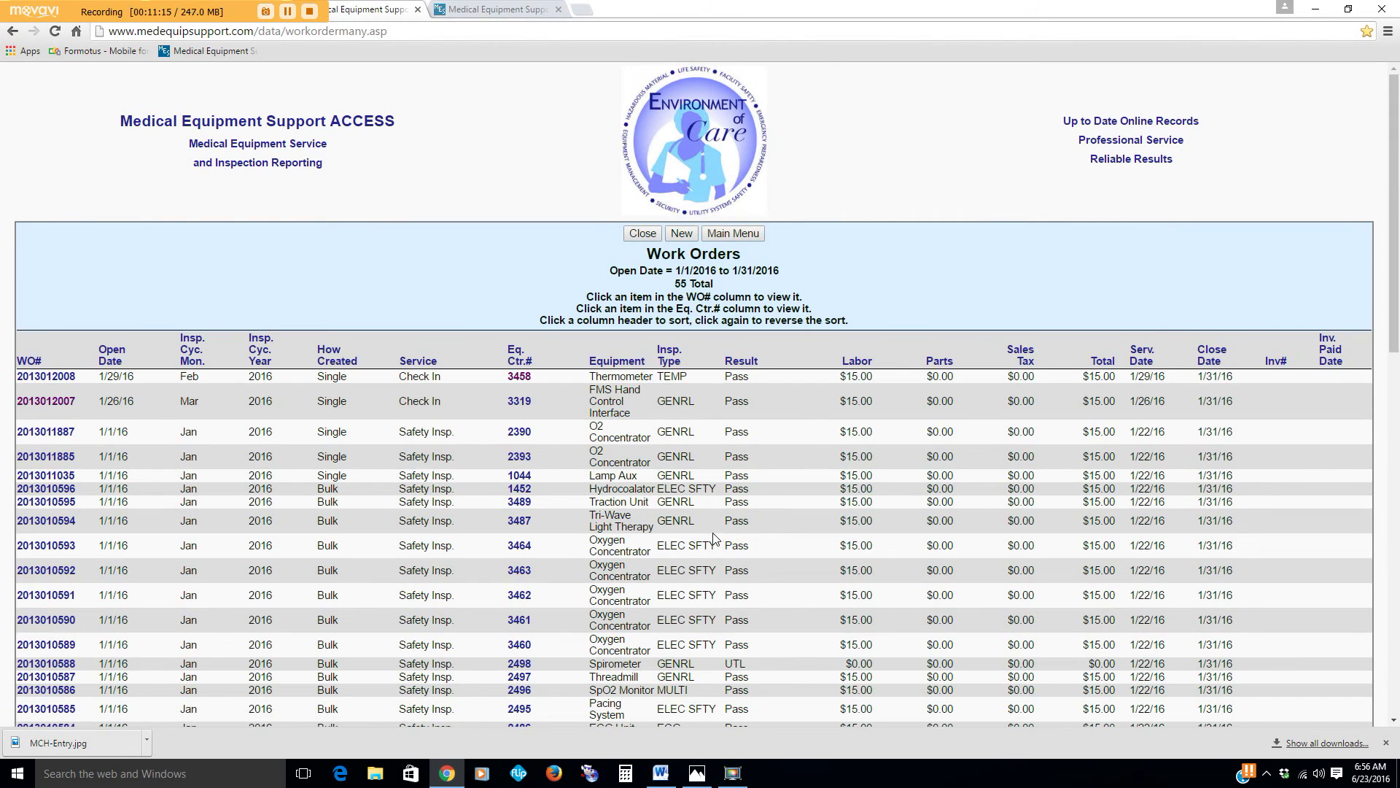
{"action": "scroll", "coordinate": [830, 529], "scroll_direction": "down", "scroll_amount": 3}
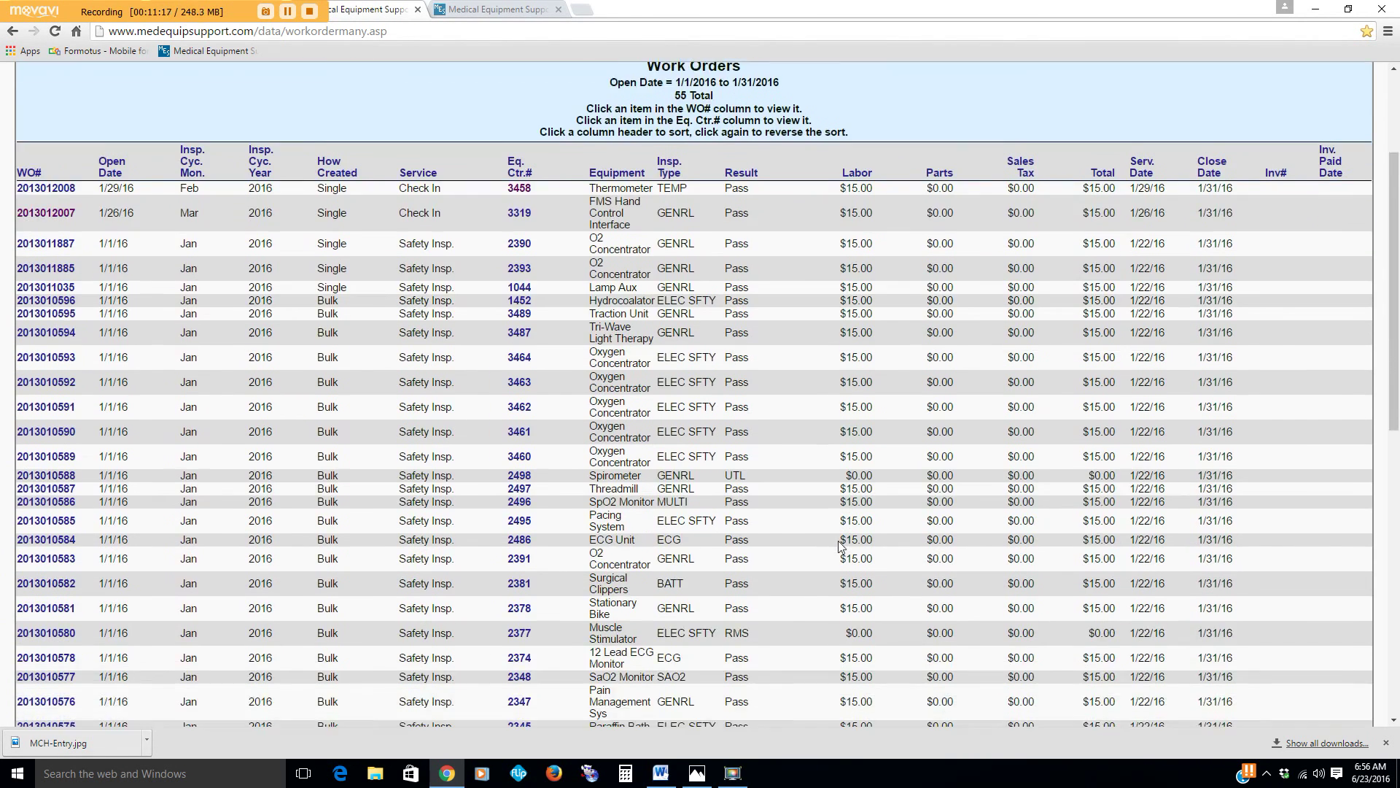
{"action": "scroll", "coordinate": [840, 543], "scroll_direction": "up", "scroll_amount": 3}
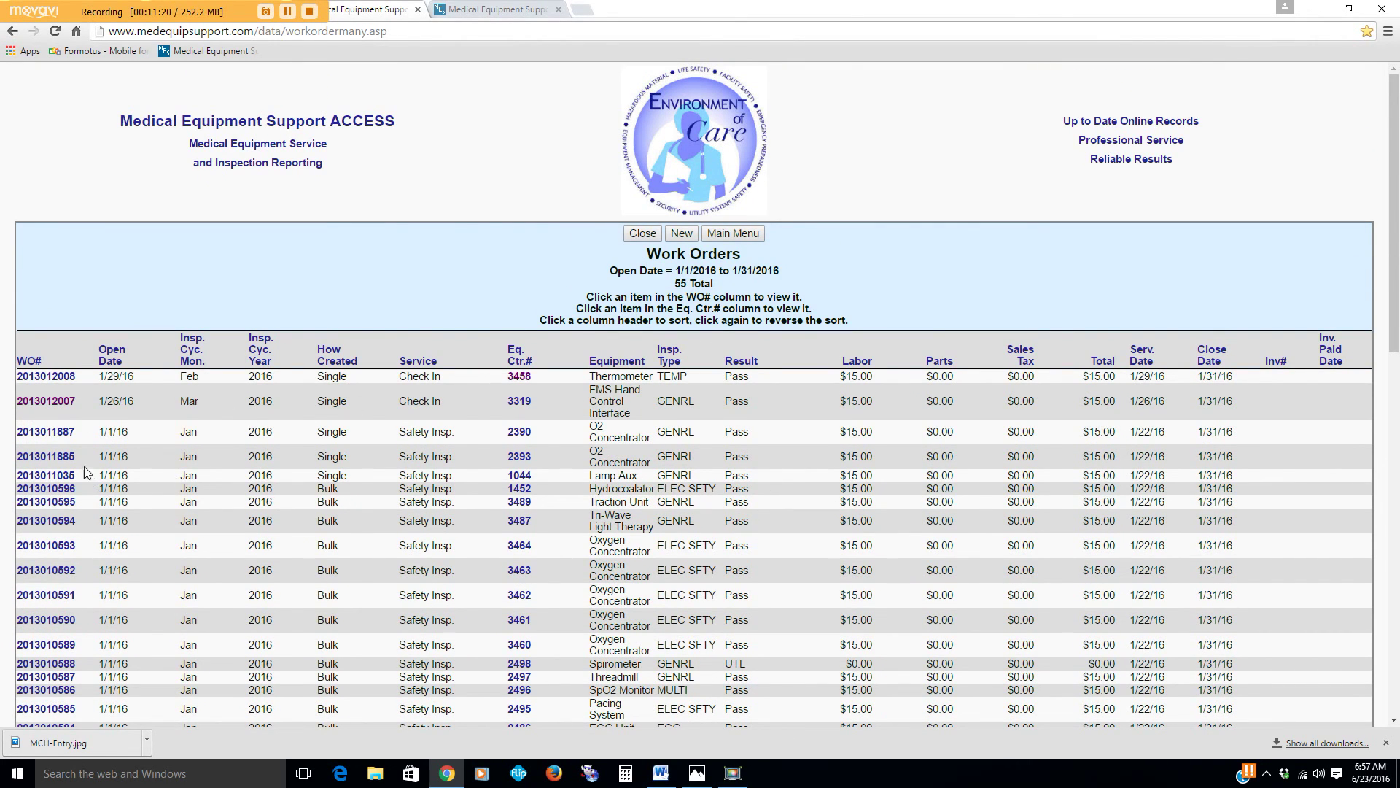
Sort the work orders by open date, and close the list and the search to return to the main menu.
{"action": "left_click", "coordinate": [114, 365]}
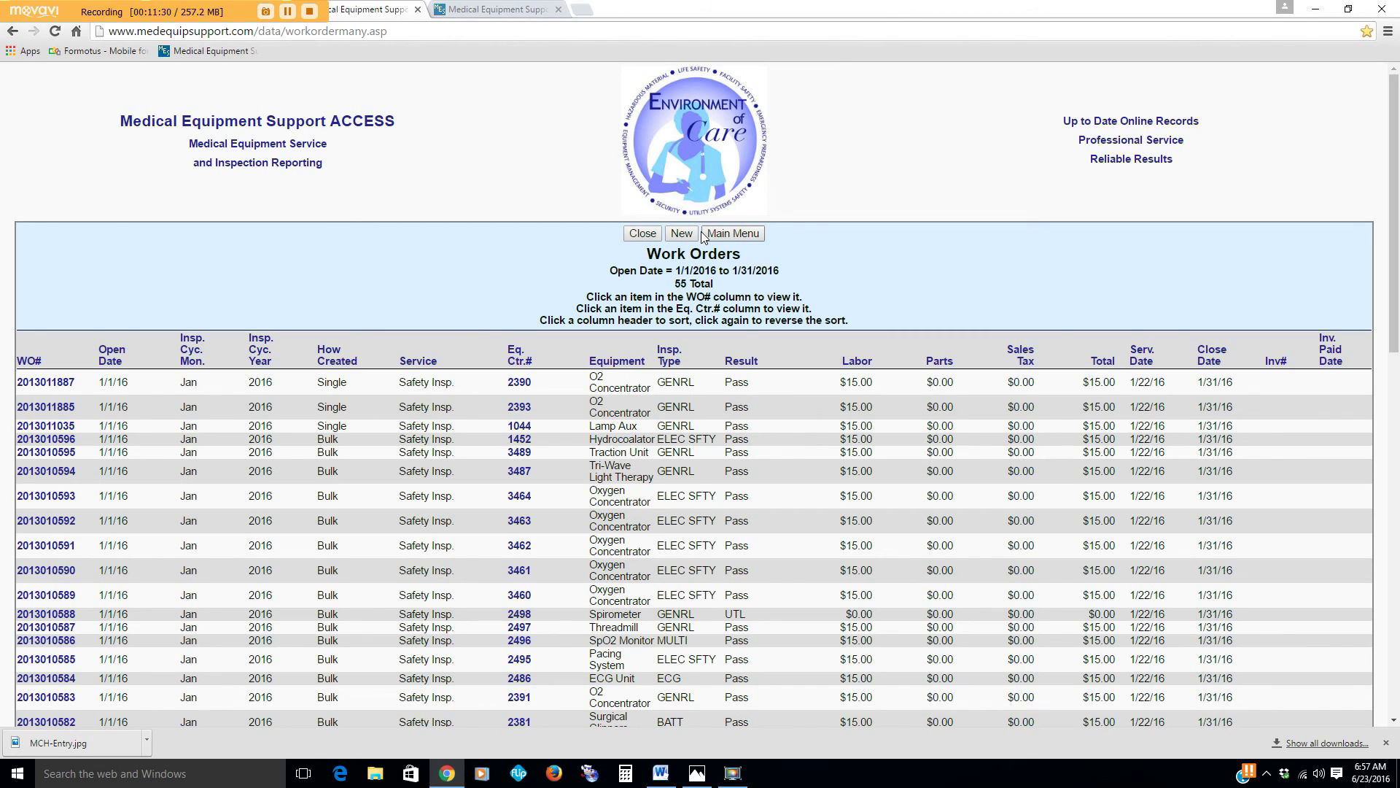
{"action": "left_click", "coordinate": [643, 234]}
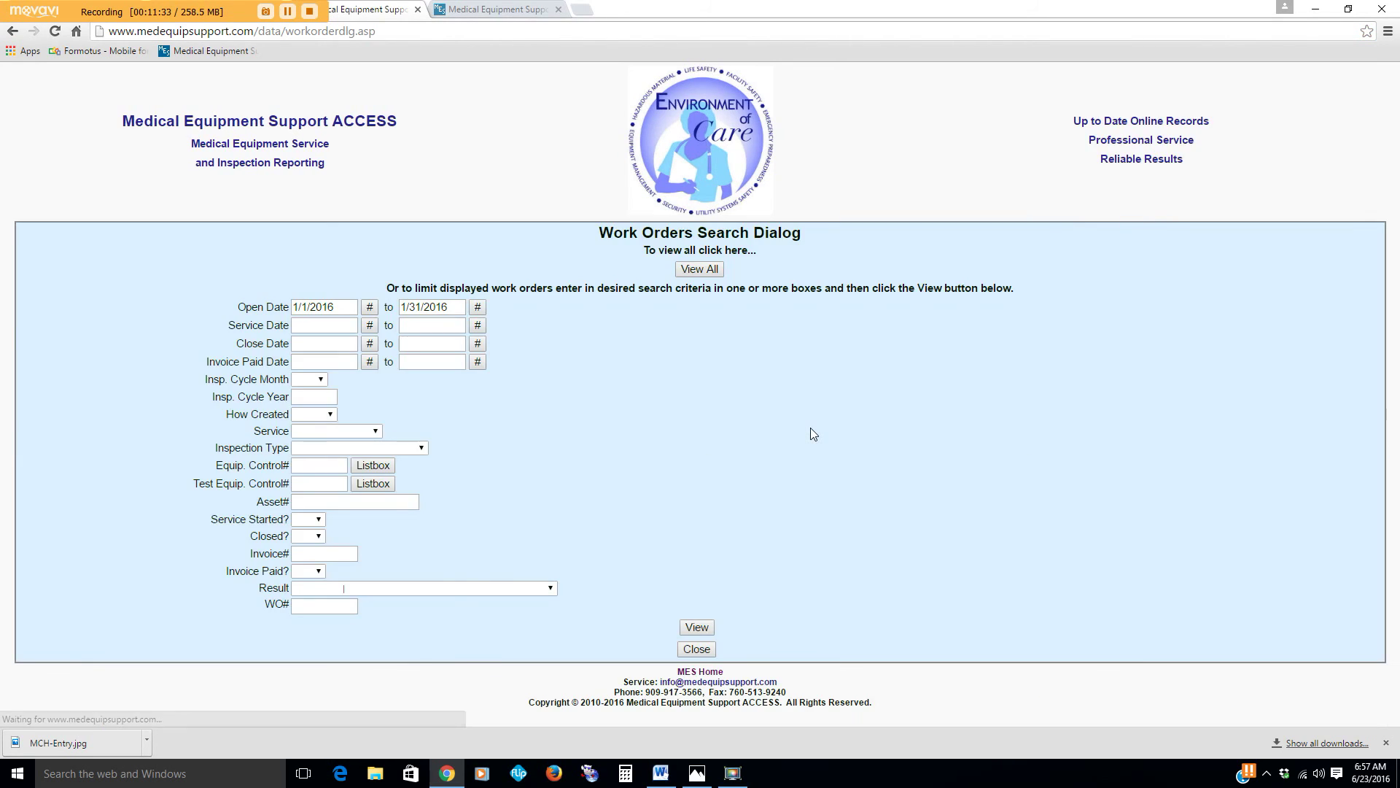
{"action": "left_click", "coordinate": [702, 655]}
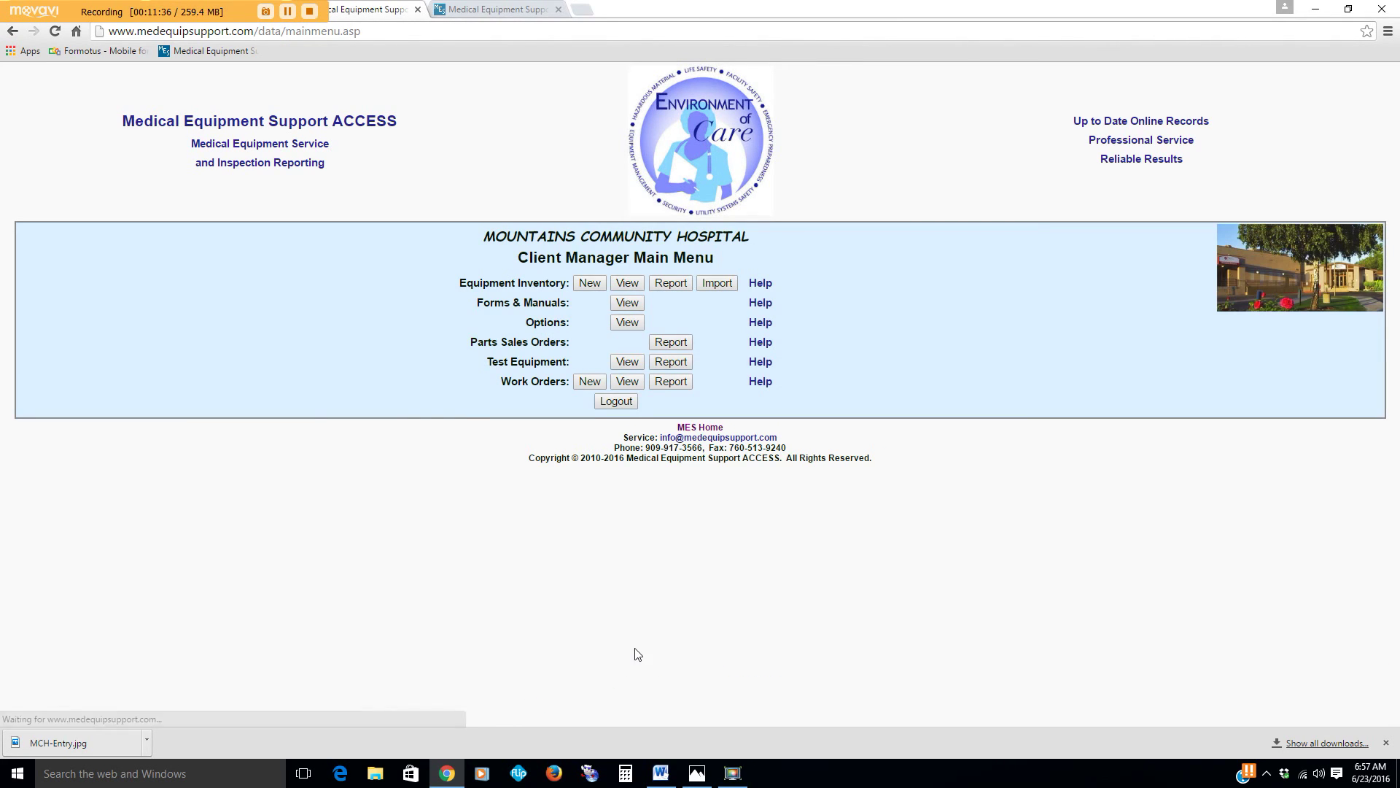
Open the Work Orders report selection and choose the Service Summary-Cover (Rpt. 1 of 2) report.
{"action": "left_click", "coordinate": [658, 383]}
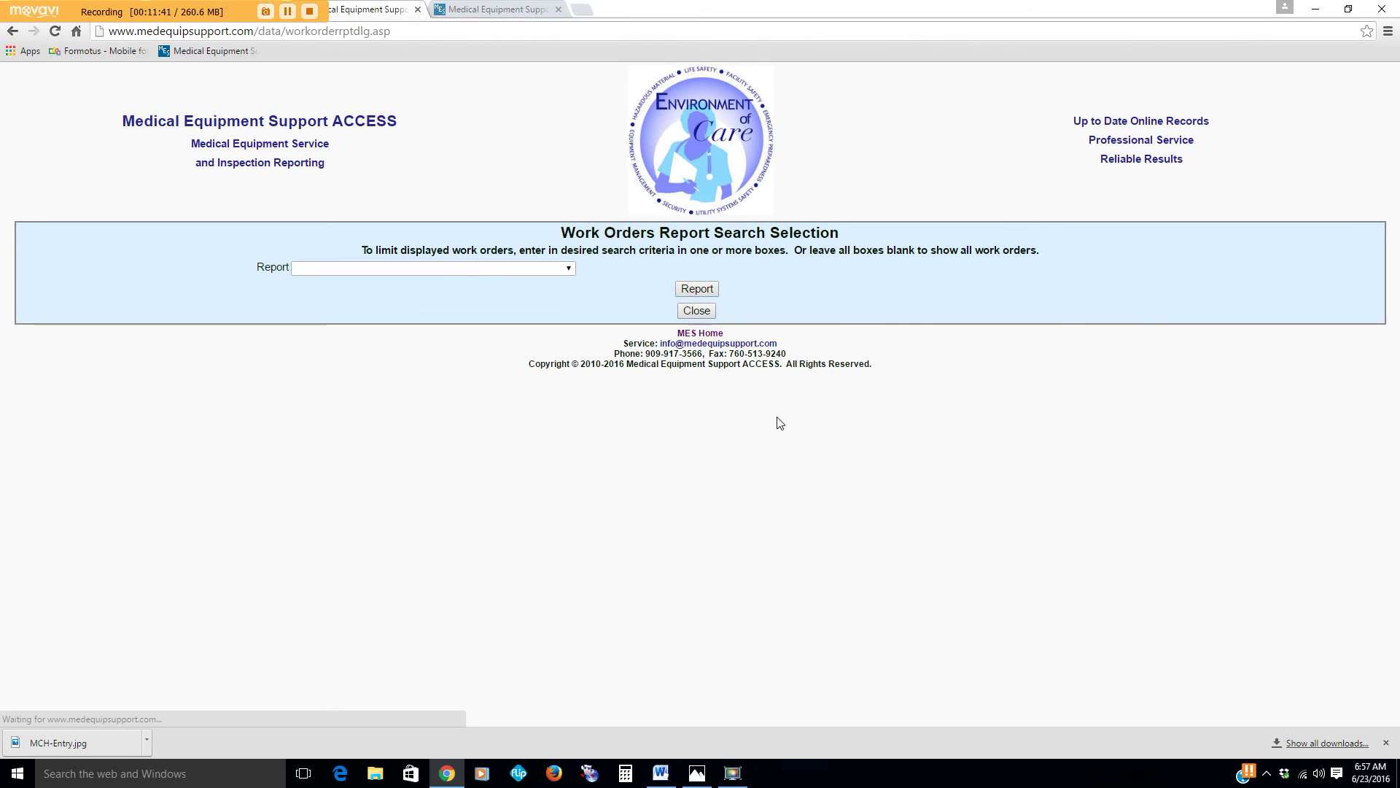
{"action": "left_click", "coordinate": [356, 269]}
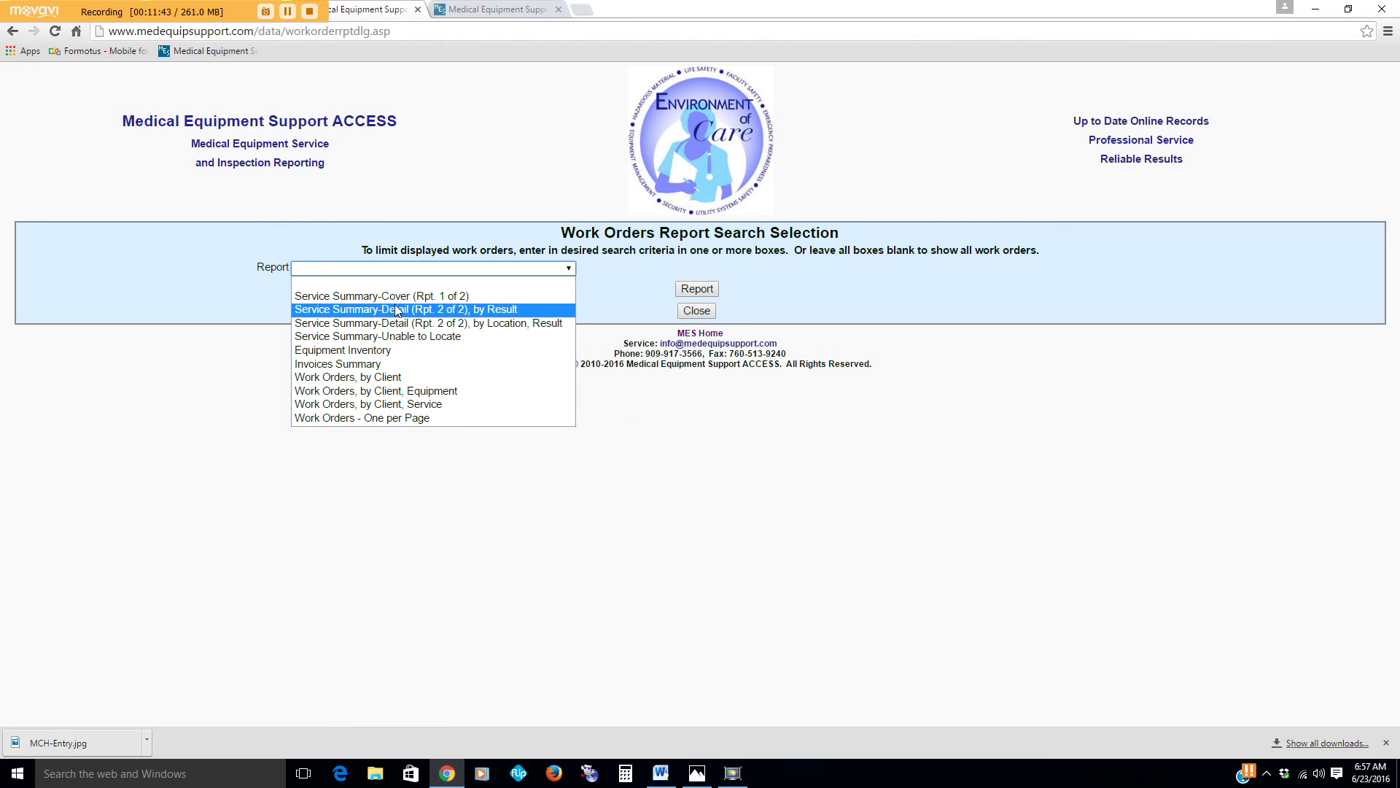
{"action": "left_click", "coordinate": [395, 296]}
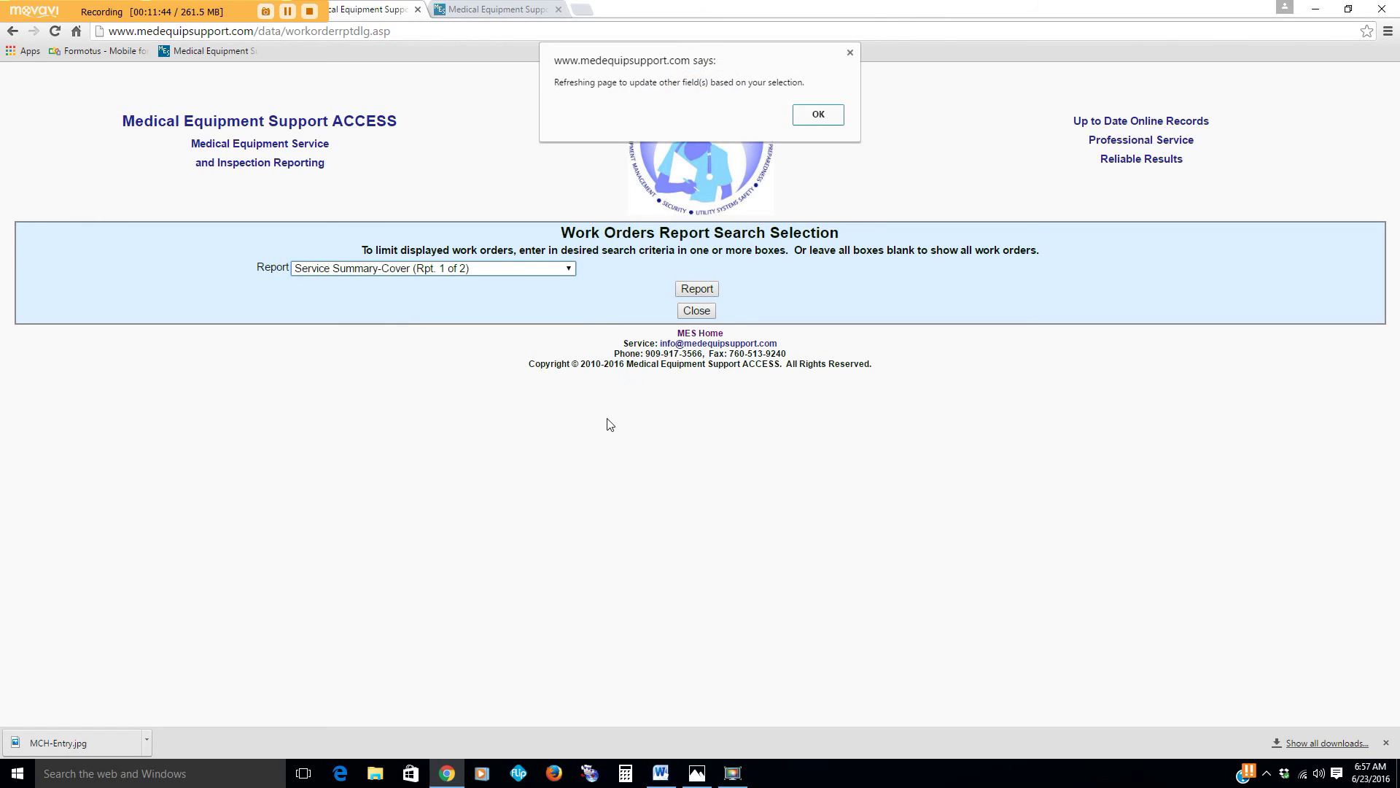
{"action": "left_click", "coordinate": [818, 117]}
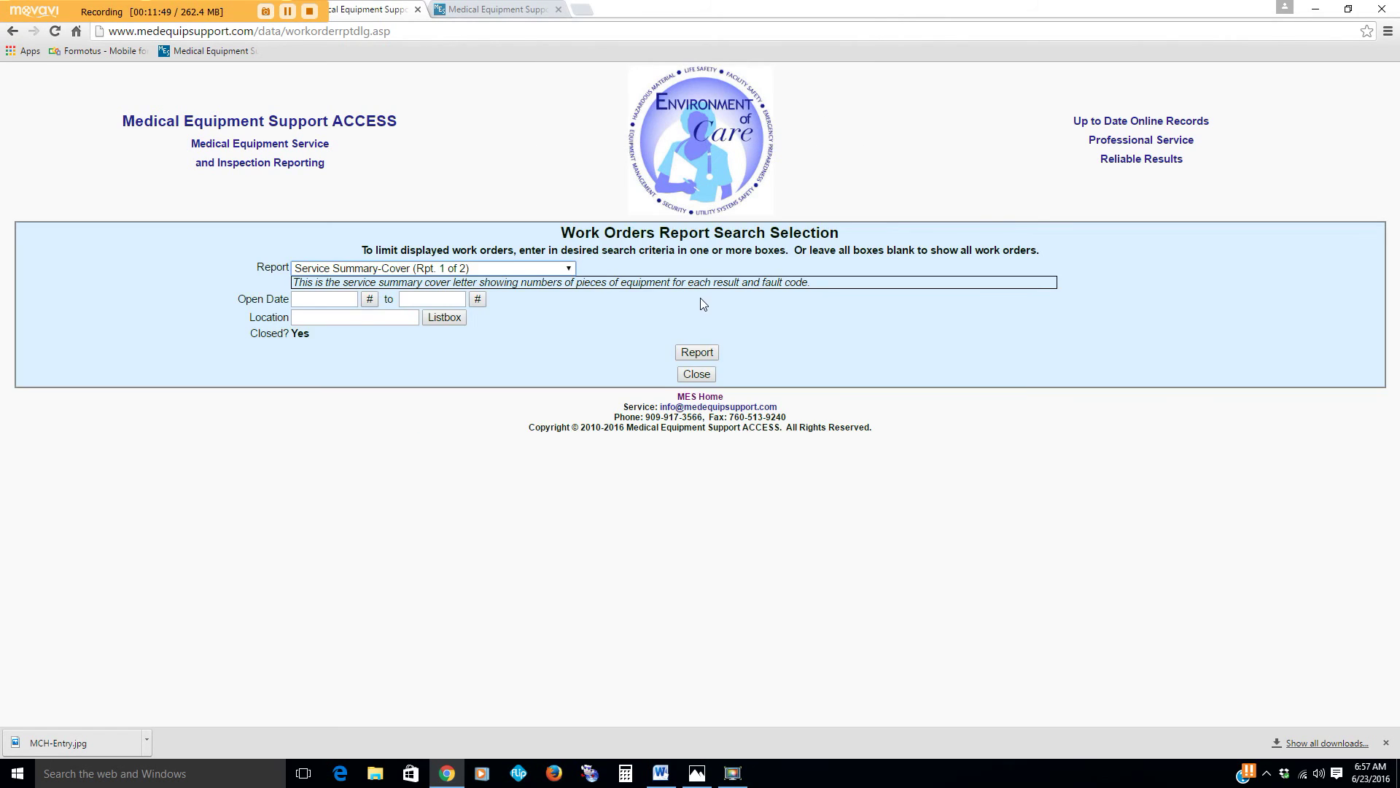
Set the start of the report's open date range to 1/1/2016.
{"action": "left_click", "coordinate": [370, 299]}
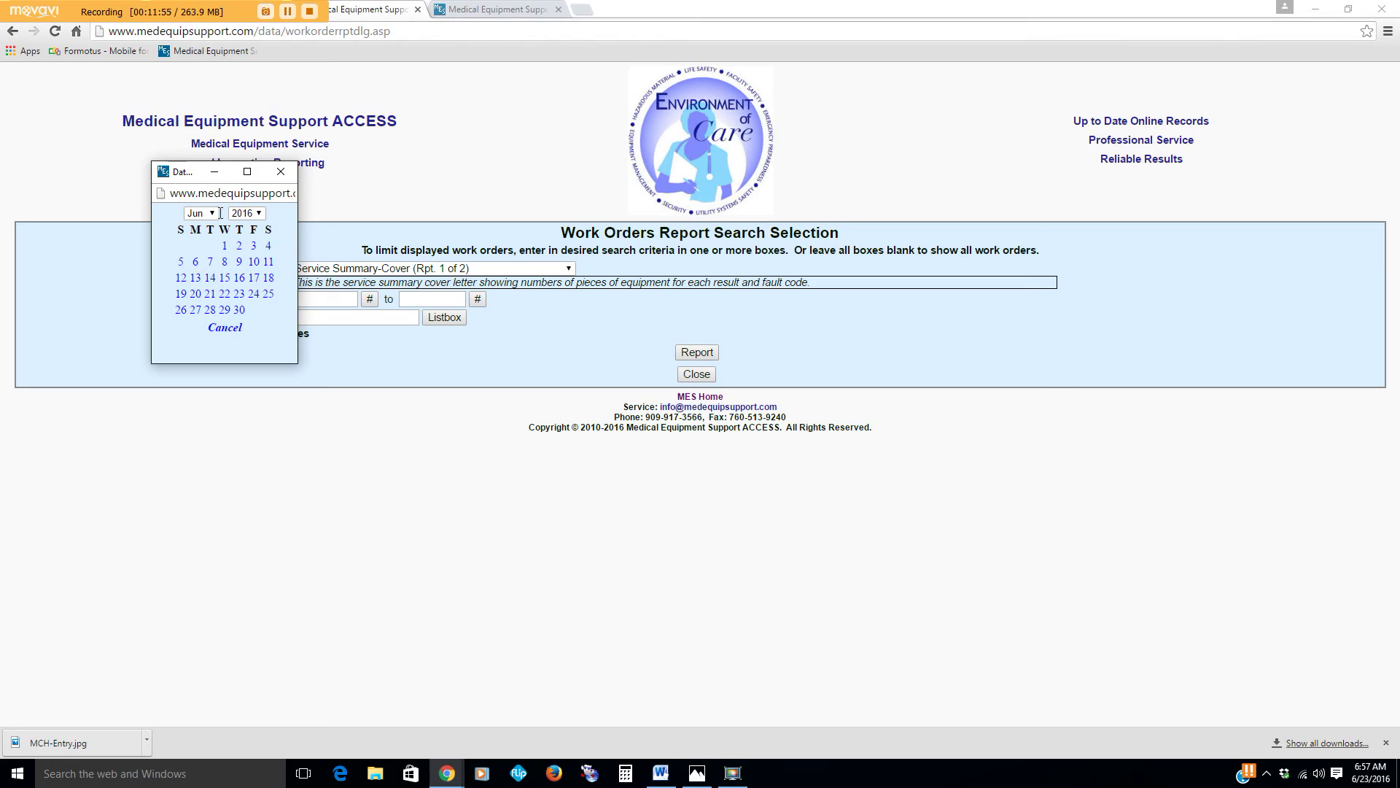
{"action": "left_click", "coordinate": [198, 213]}
{"action": "left_click", "coordinate": [195, 226]}
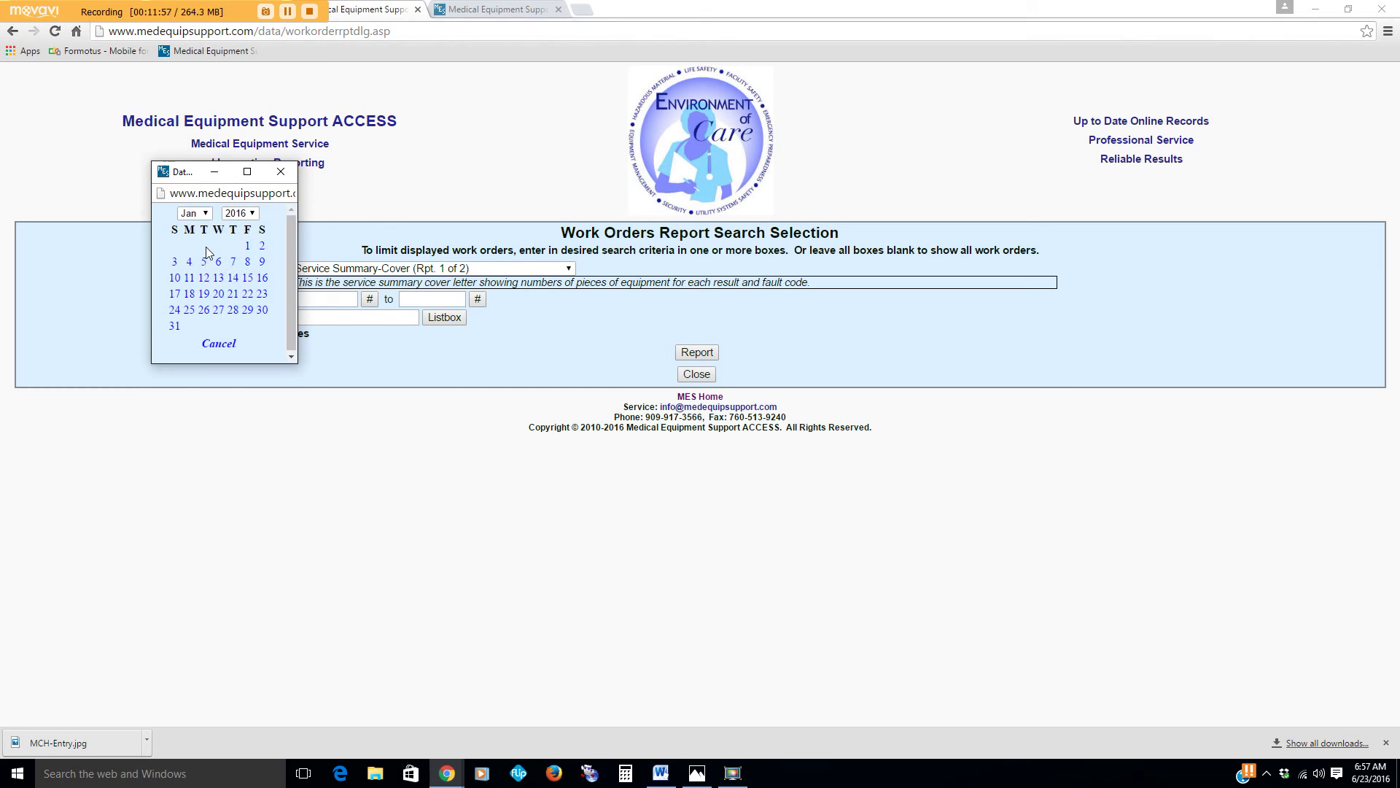
{"action": "left_click", "coordinate": [247, 246]}
Set the end of the report's open date range to 1/31/2016 and generate the report.
{"action": "left_click", "coordinate": [478, 299]}
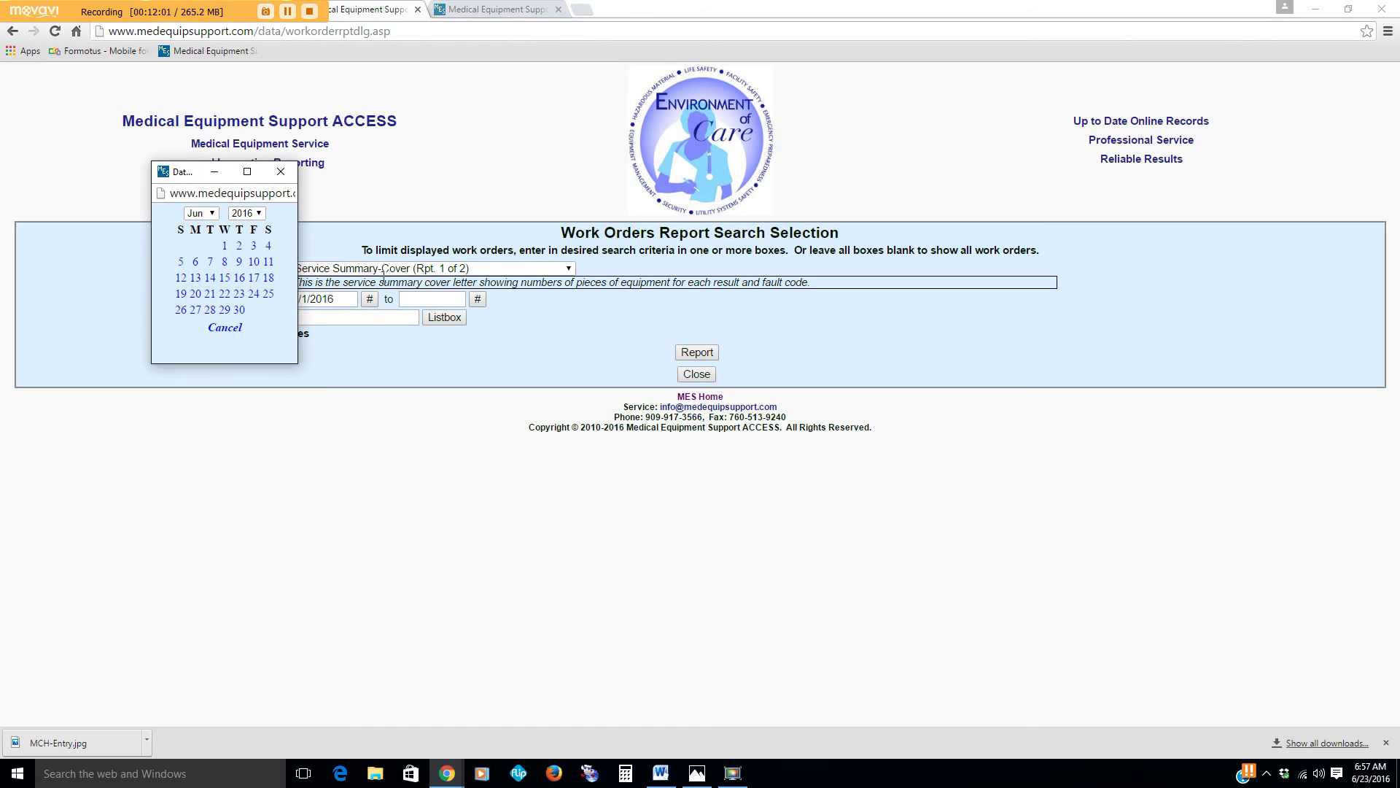
{"action": "left_click", "coordinate": [201, 215]}
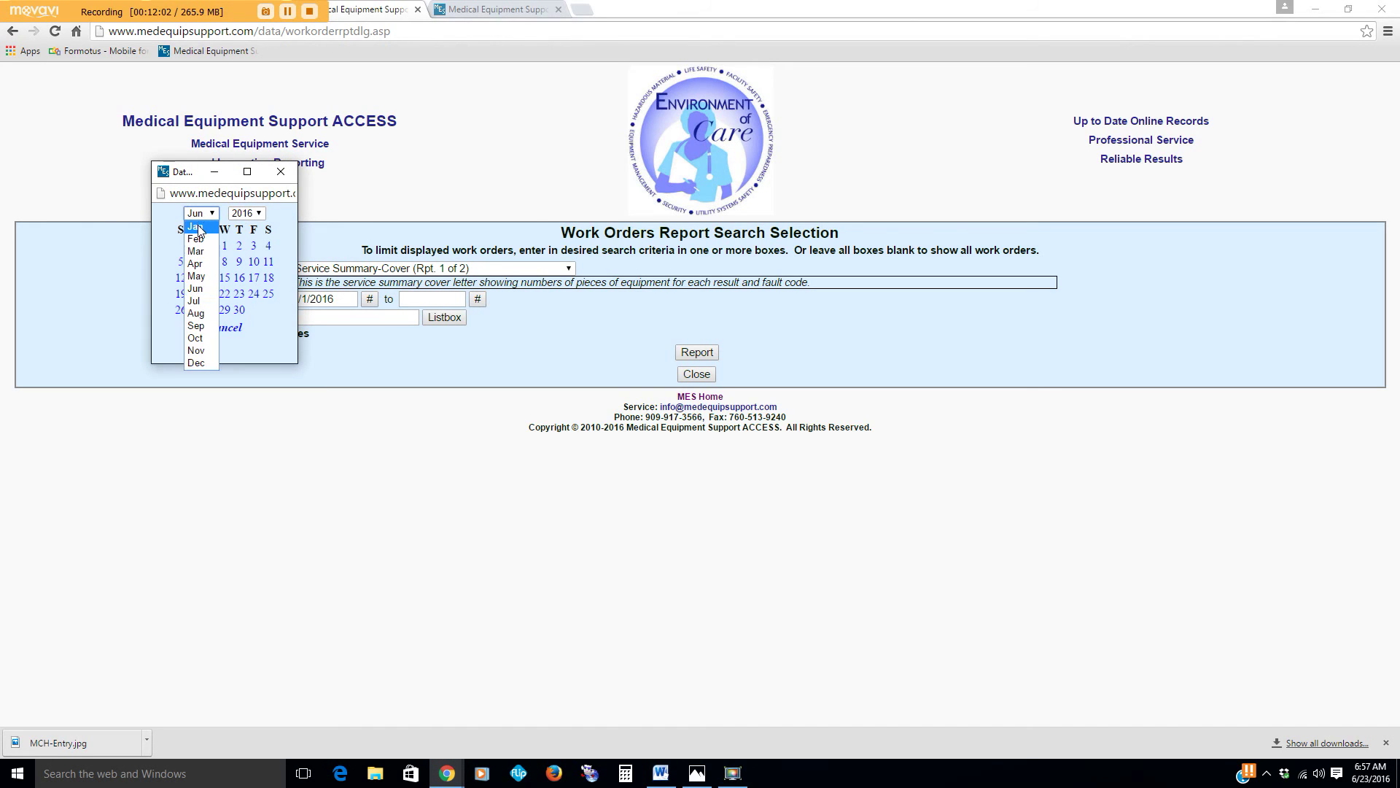
{"action": "left_click", "coordinate": [196, 227]}
{"action": "left_click", "coordinate": [174, 326]}
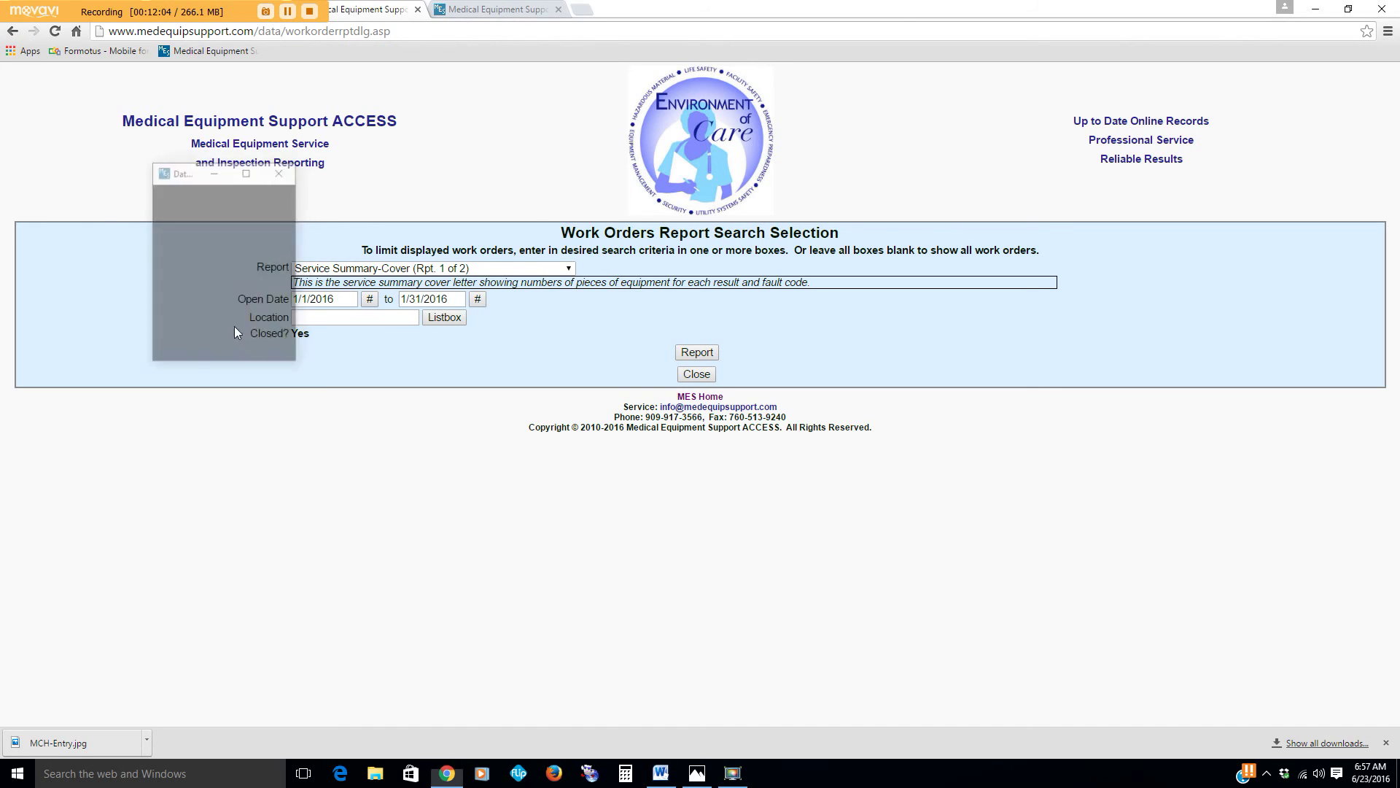
{"action": "left_click", "coordinate": [682, 355]}
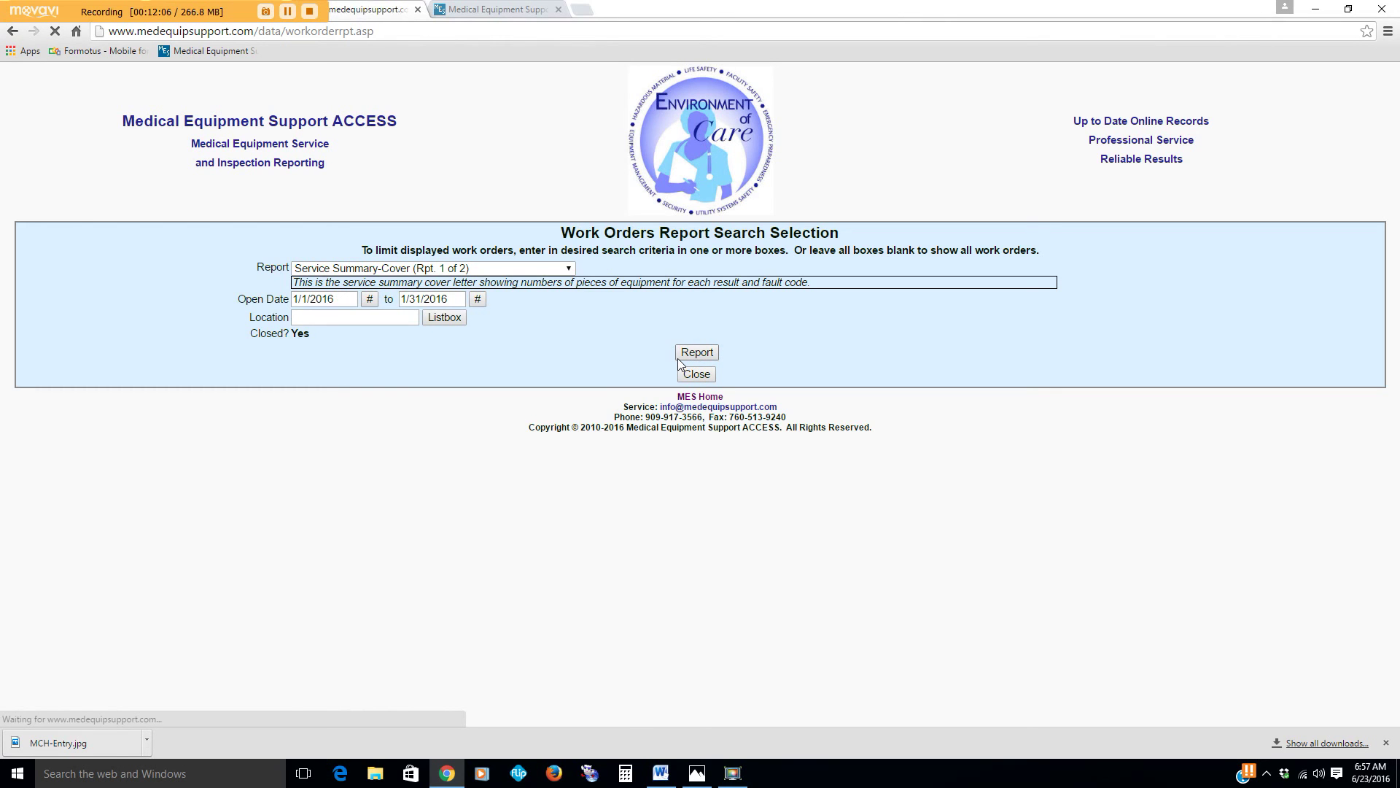
Review the service summary cover letter's safety standards, result counts, completion rate, and fault codes.
{"action": "scroll", "coordinate": [675, 460], "scroll_direction": "down", "scroll_amount": 4}
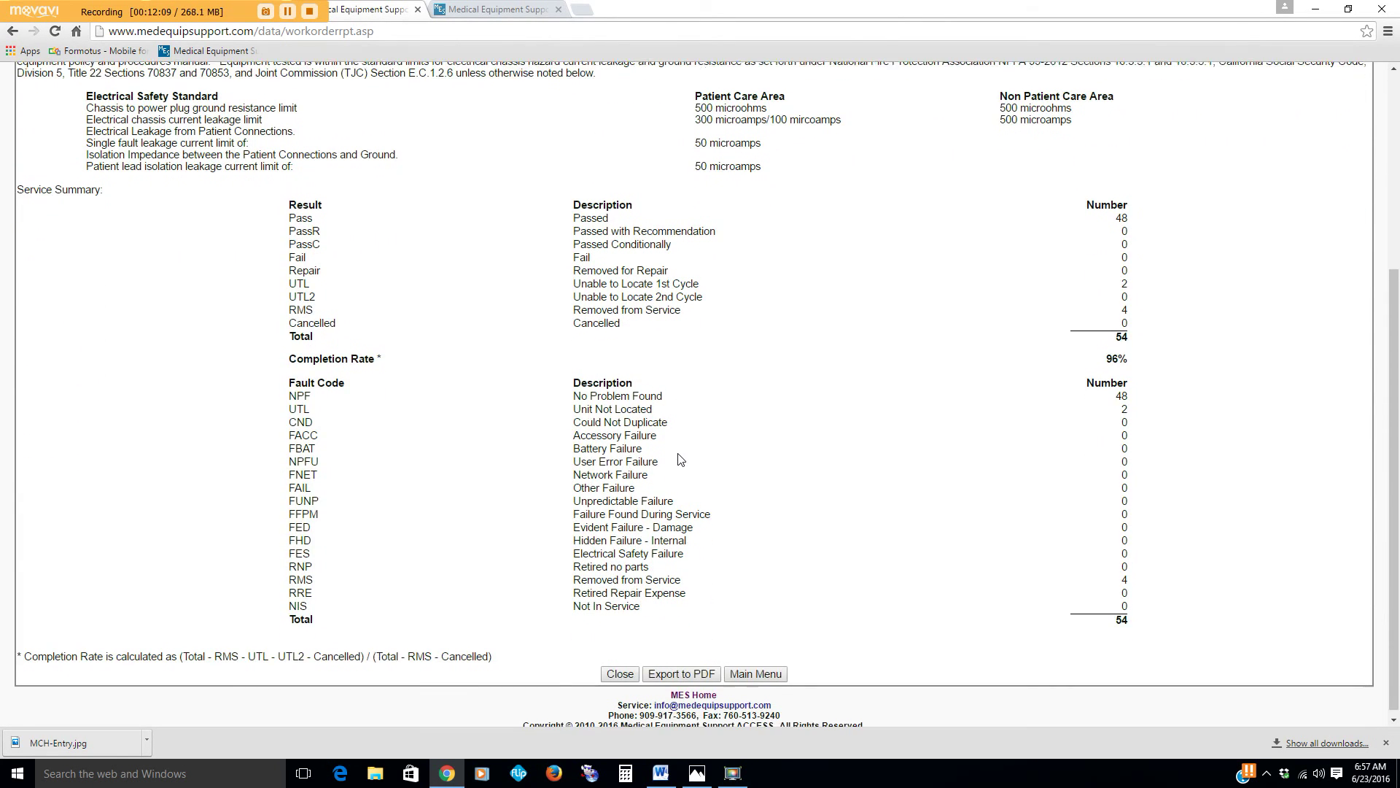
{"action": "scroll", "coordinate": [678, 456], "scroll_direction": "up", "scroll_amount": 2}
{"action": "scroll", "coordinate": [678, 454], "scroll_direction": "up", "scroll_amount": 1}
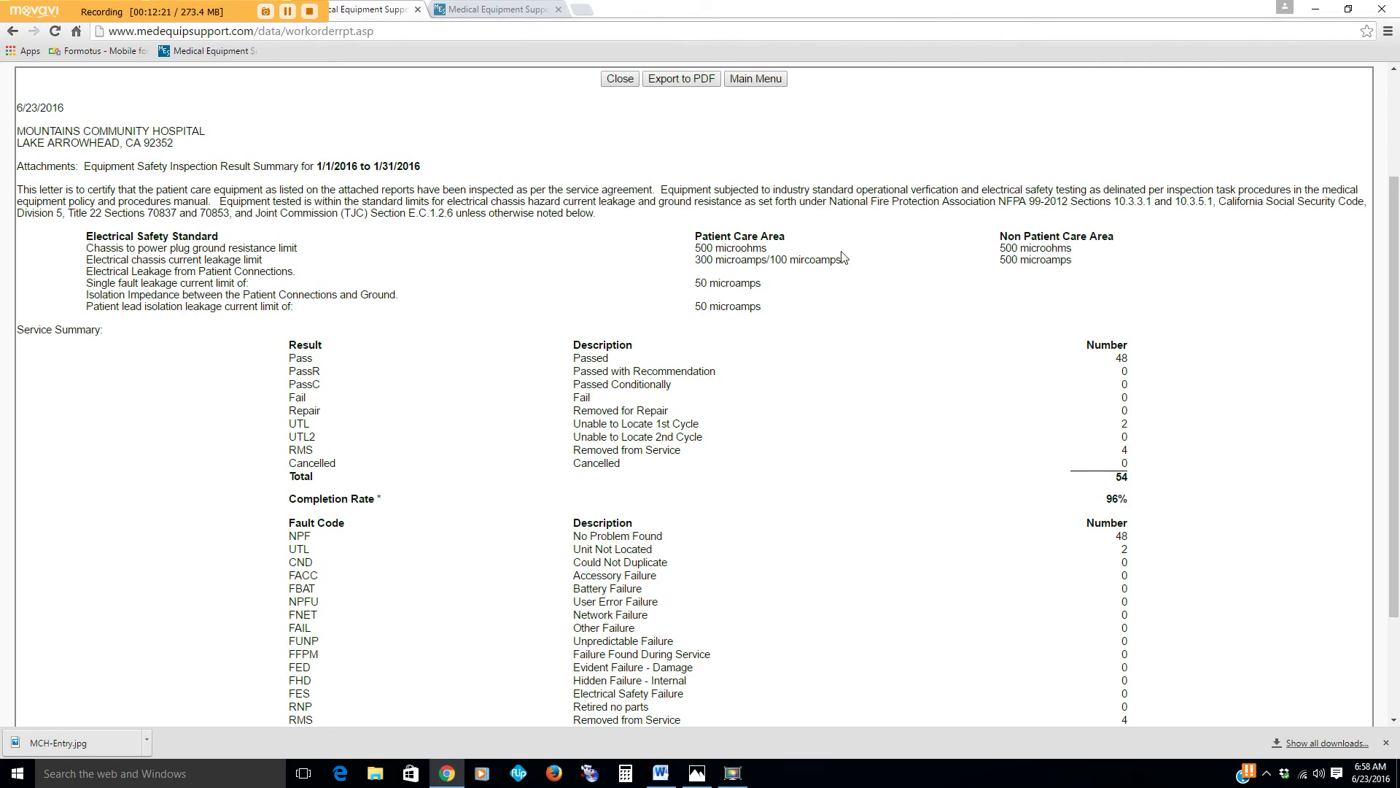
{"action": "scroll", "coordinate": [1011, 430], "scroll_direction": "down", "scroll_amount": 1}
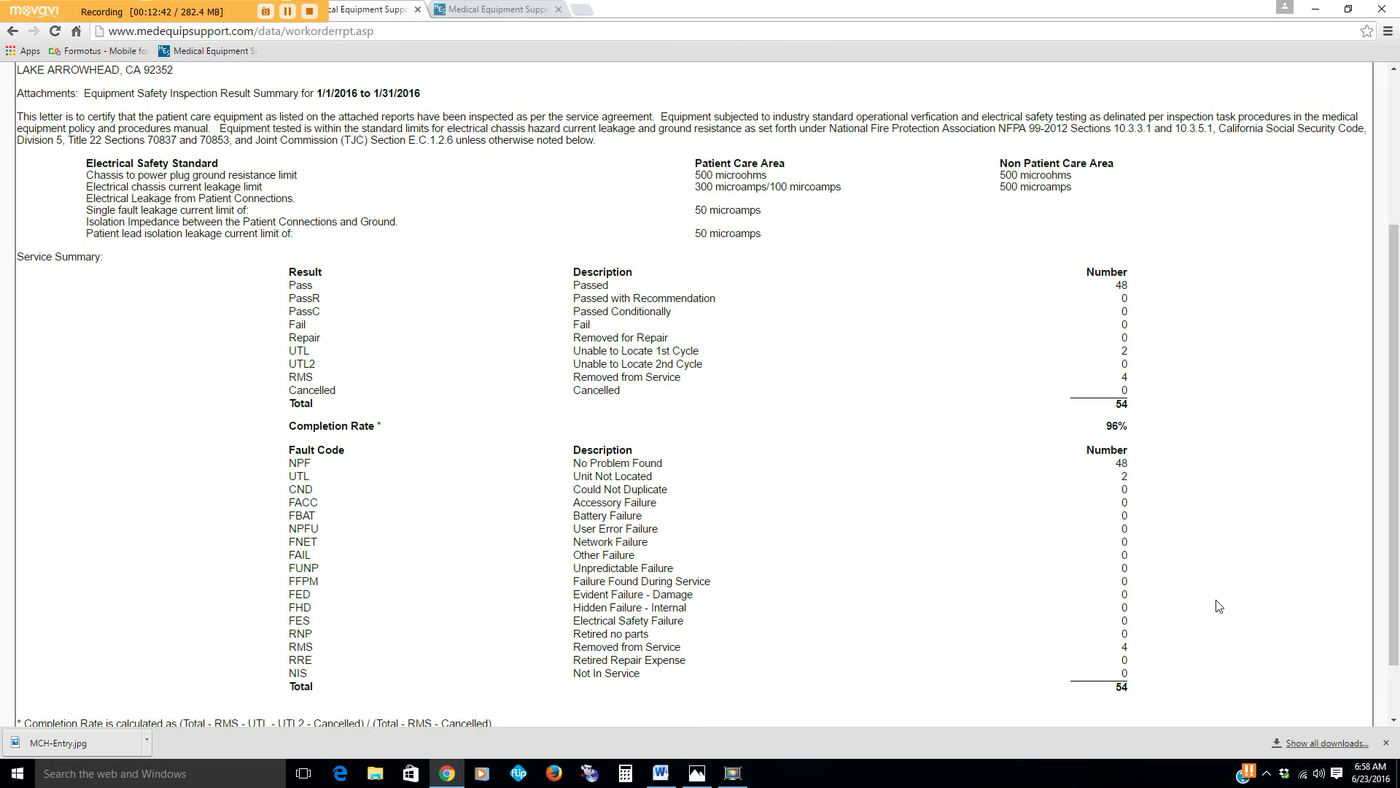
{"action": "scroll", "coordinate": [1221, 612], "scroll_direction": "down", "scroll_amount": 2}
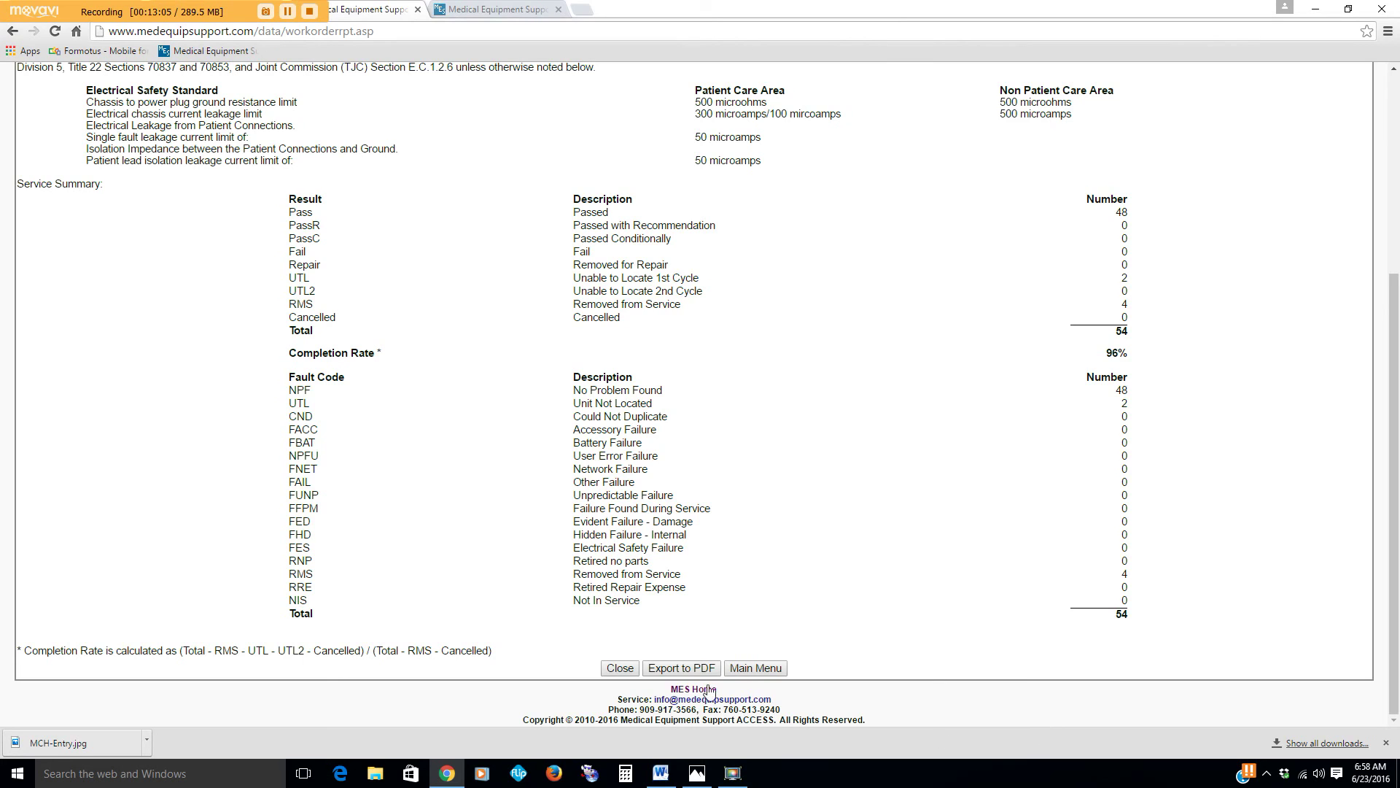
Export the service summary cover report to PDF and look through the exported page.
{"action": "left_click", "coordinate": [676, 669]}
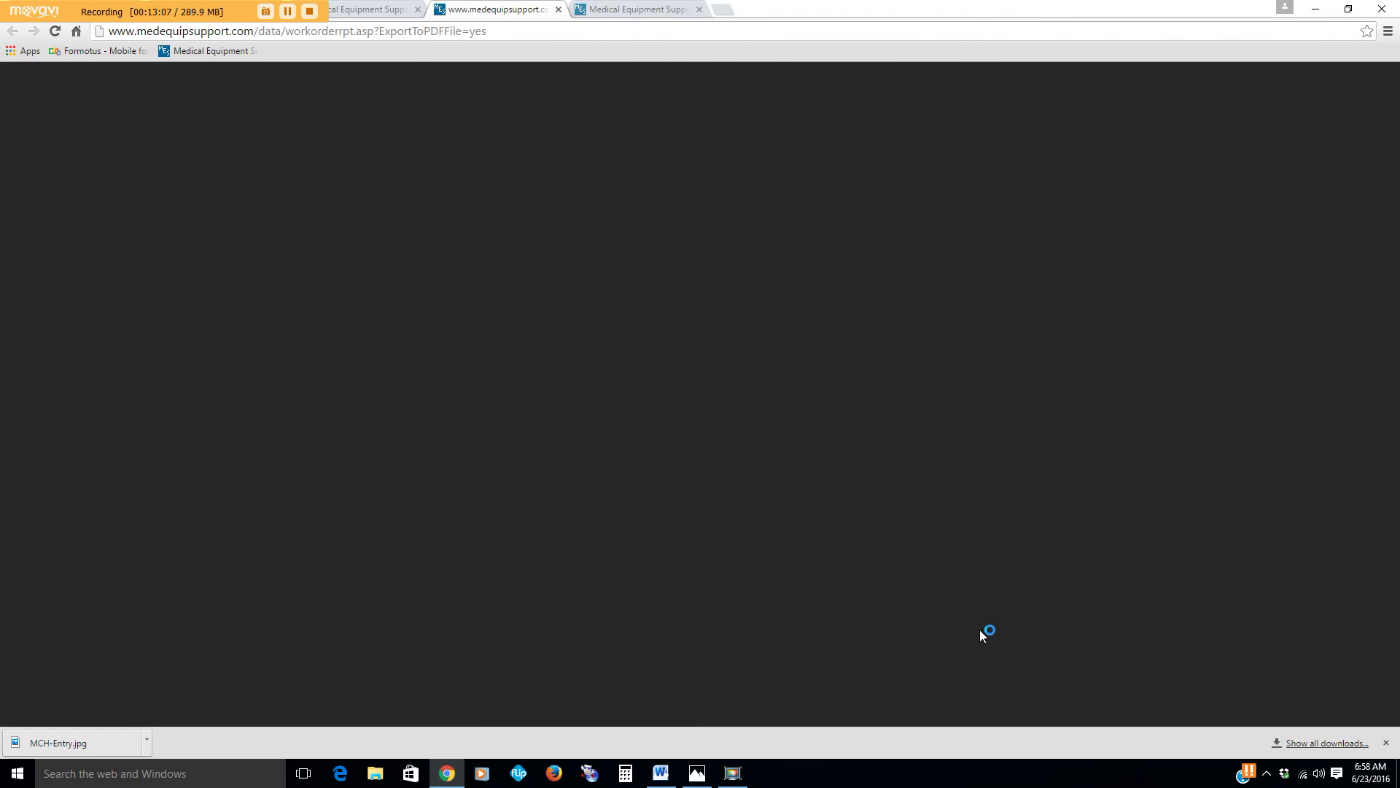
{"action": "scroll", "coordinate": [984, 626], "scroll_direction": "down", "scroll_amount": 3}
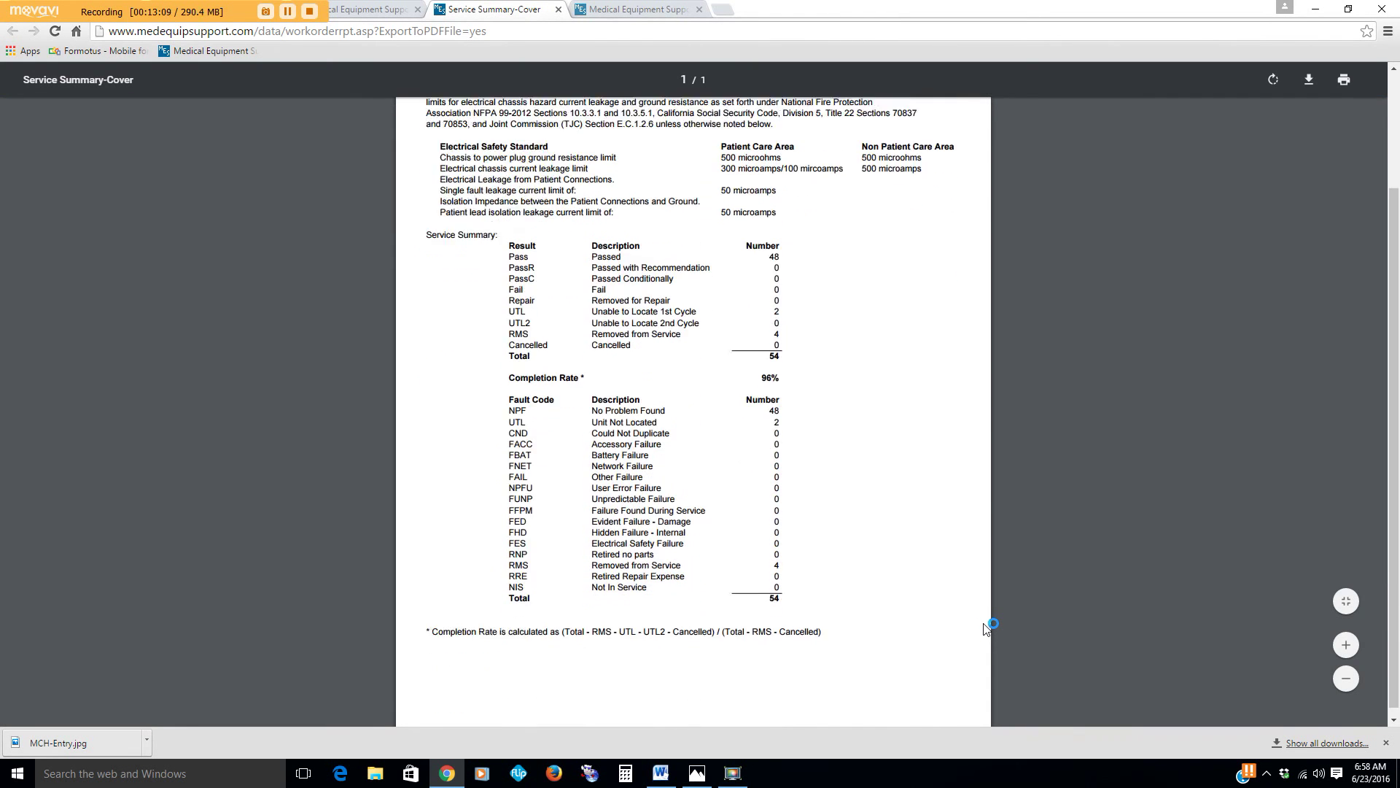
{"action": "scroll", "coordinate": [985, 629], "scroll_direction": "up", "scroll_amount": 2}
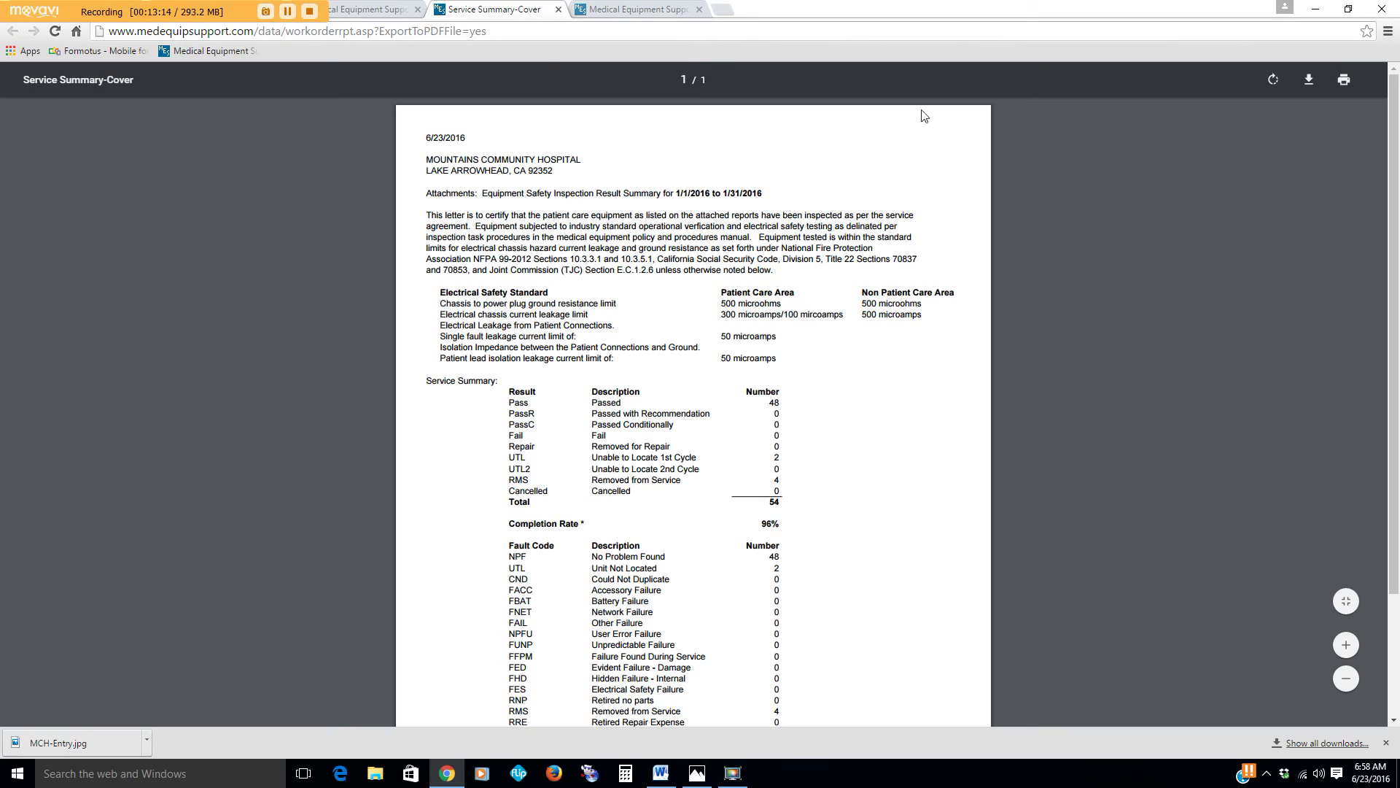
Close the exported PDF and cover report, and generate the Service Summary-Detail (Rpt. 2 of 2), by Result report.
{"action": "left_click", "coordinate": [559, 10]}
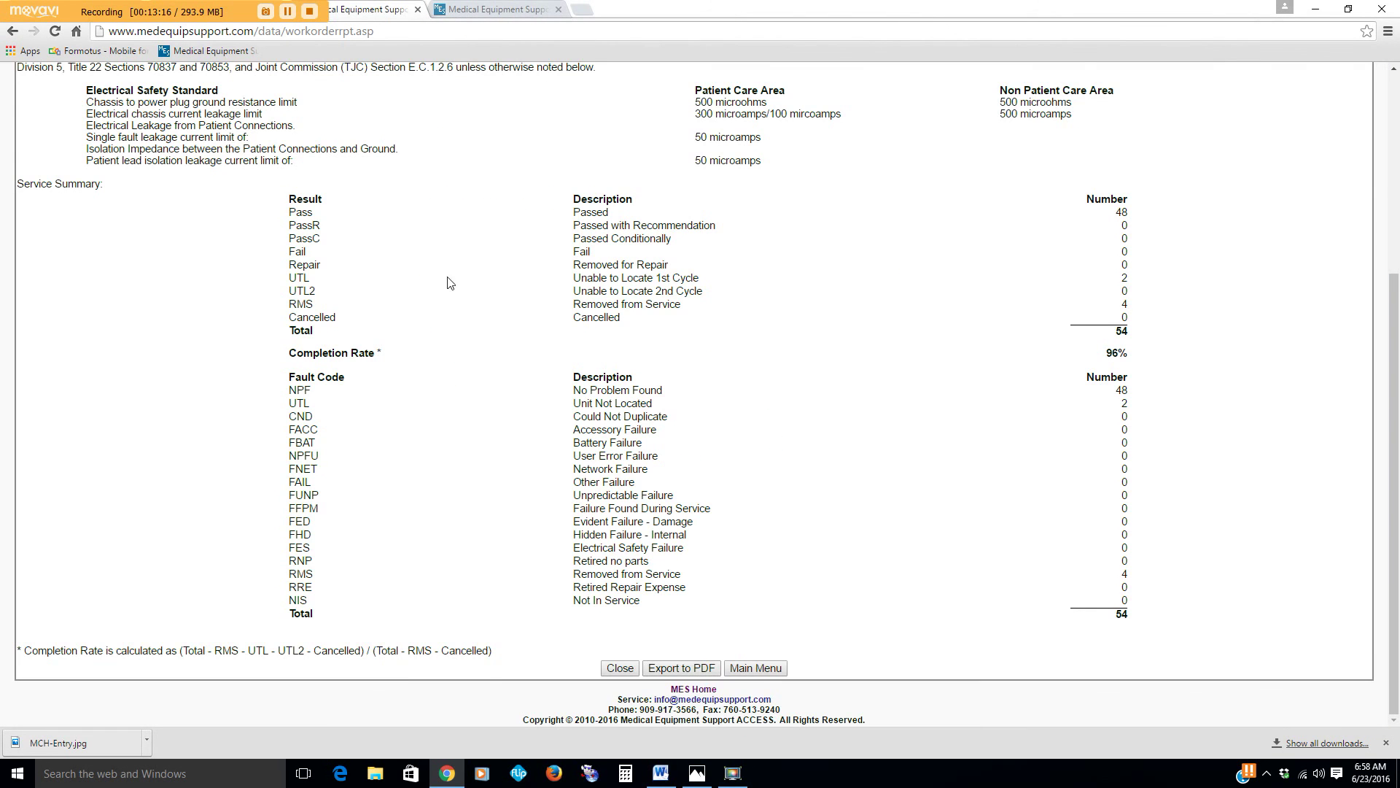
{"action": "scroll", "coordinate": [450, 283], "scroll_direction": "up", "scroll_amount": 5}
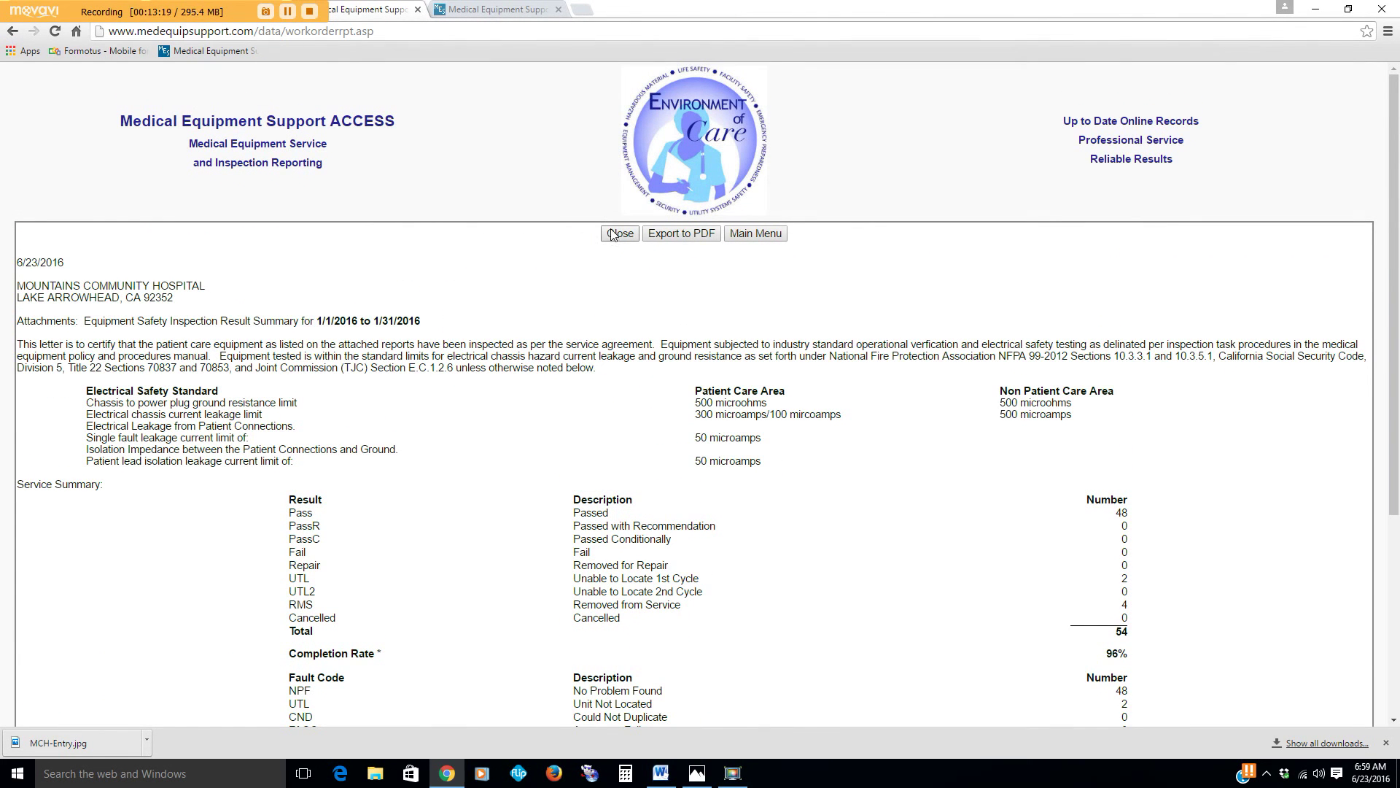
{"action": "left_click", "coordinate": [613, 233]}
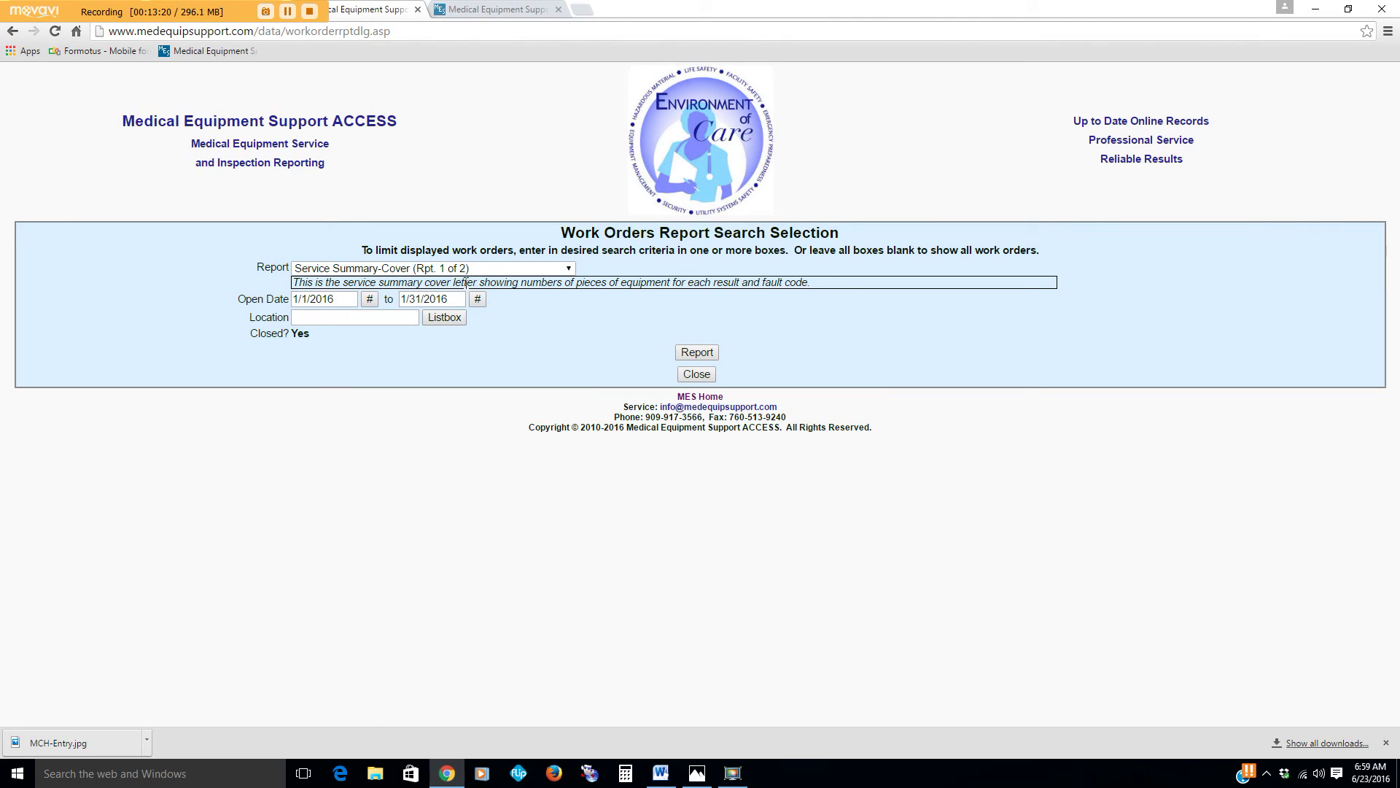
{"action": "left_click", "coordinate": [536, 271]}
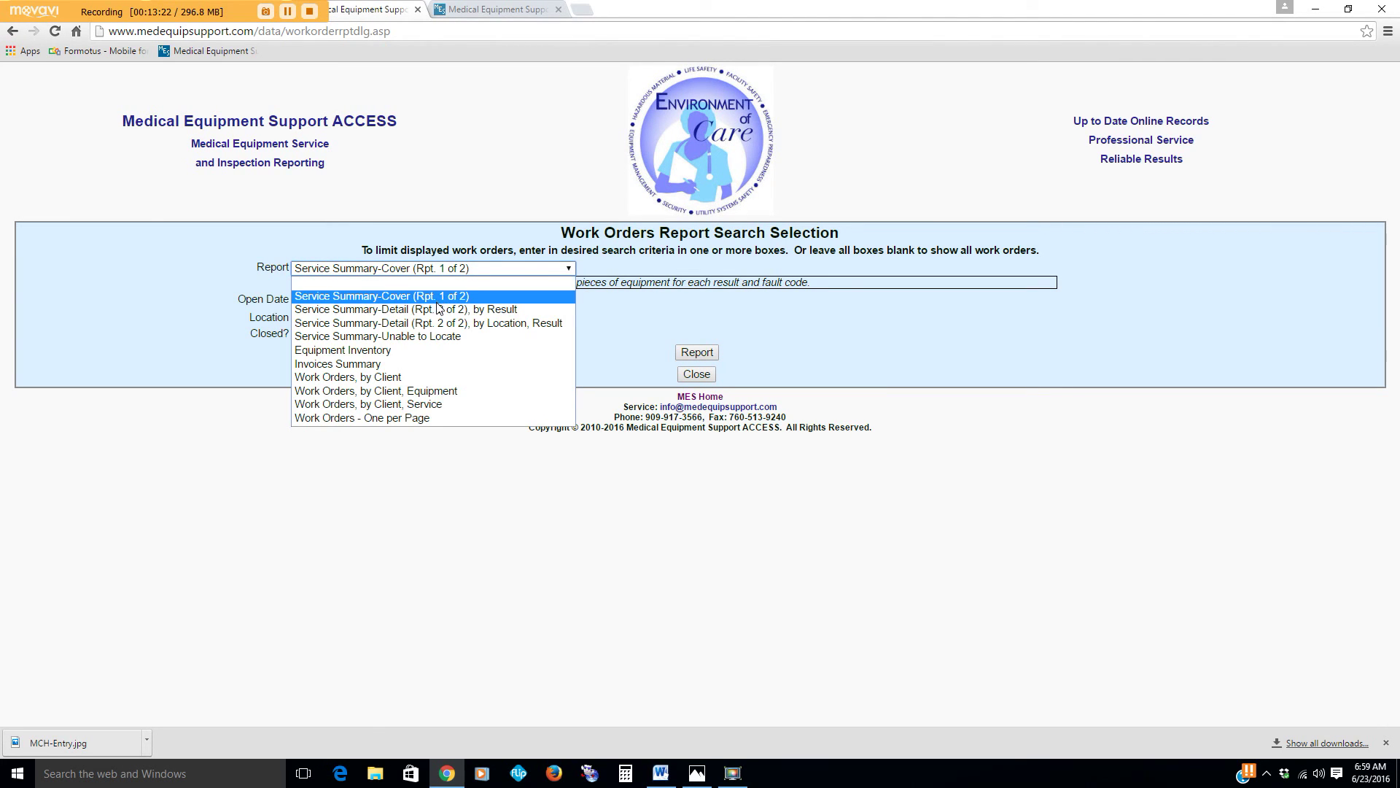
{"action": "left_click", "coordinate": [440, 312]}
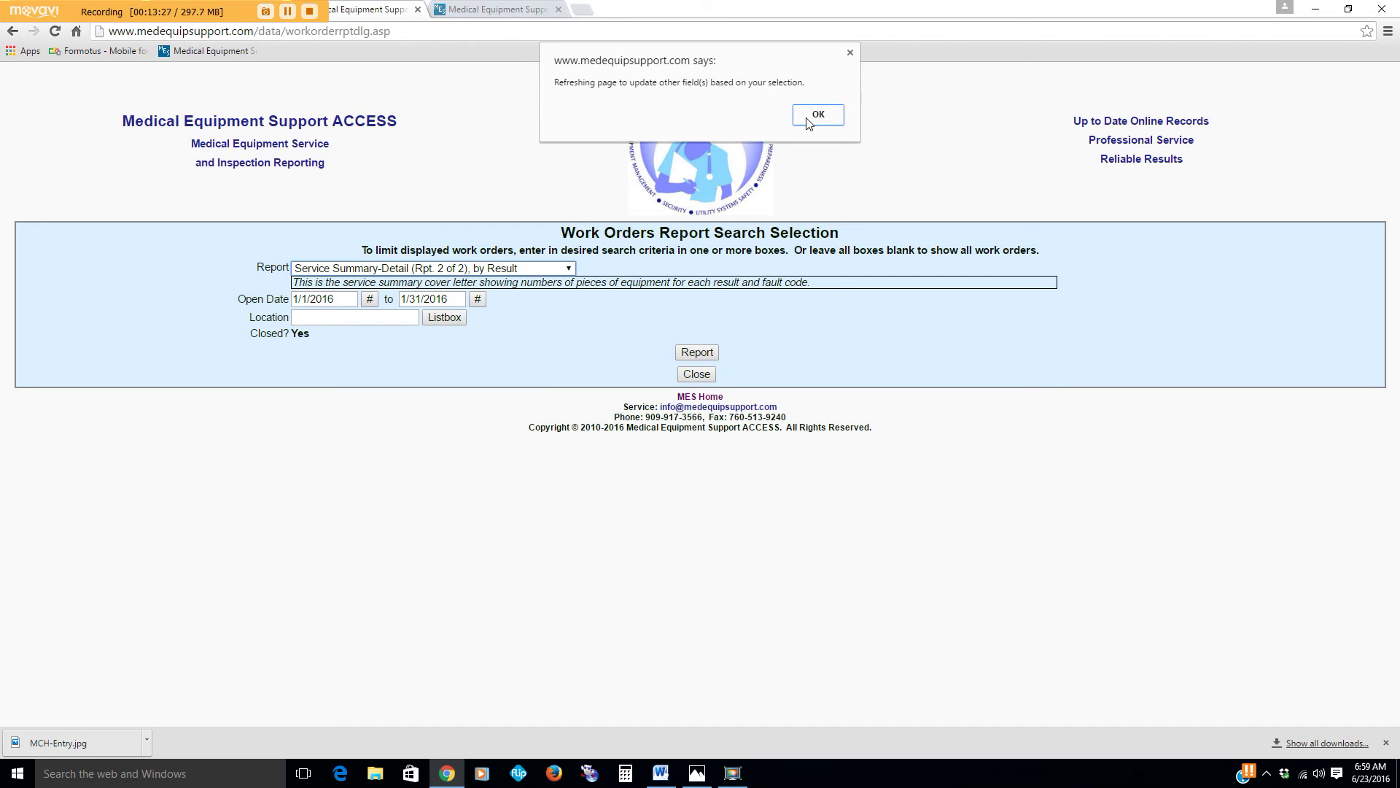
{"action": "left_click", "coordinate": [811, 120]}
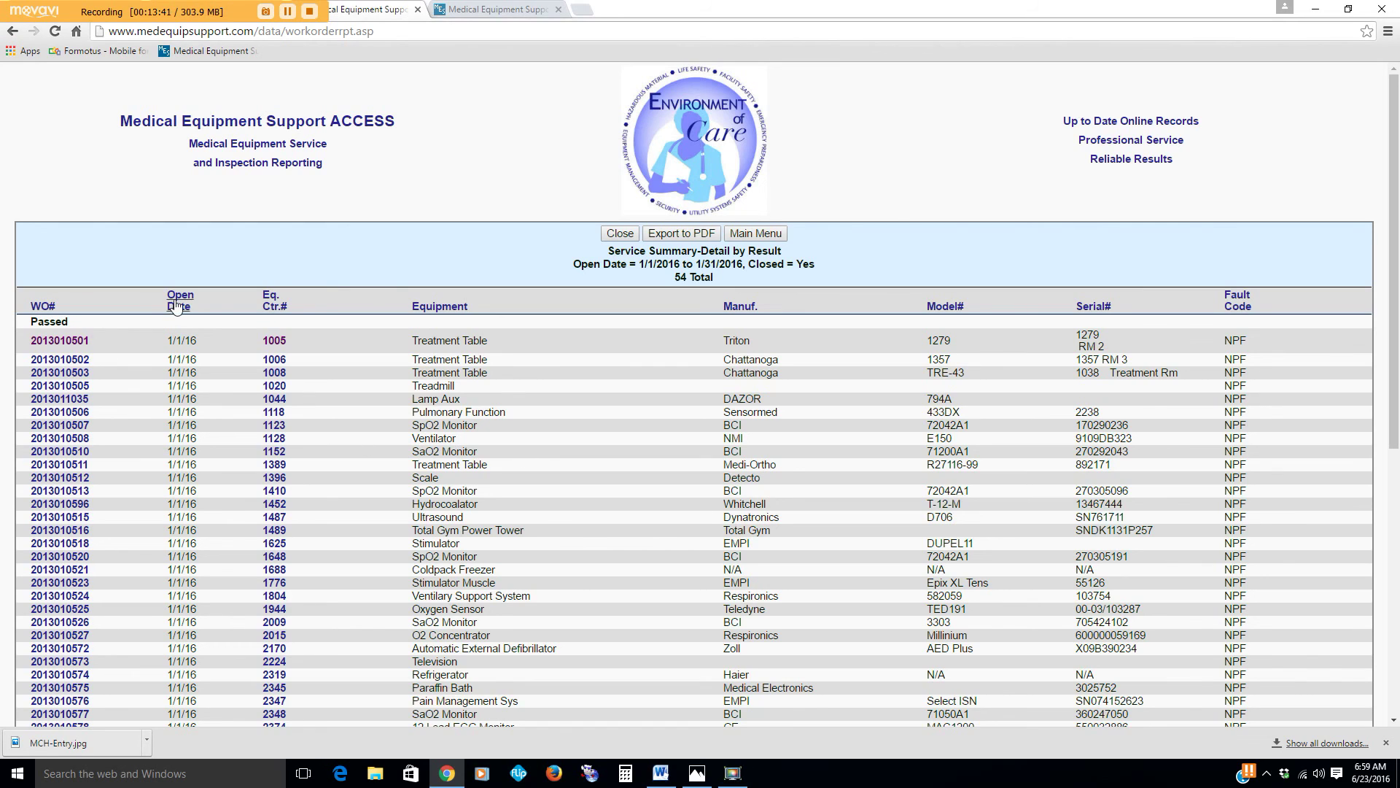
Review the service detail report's equipment records grouped by result, including their fault codes and group totals.
{"action": "scroll", "coordinate": [174, 394], "scroll_direction": "down", "scroll_amount": 6}
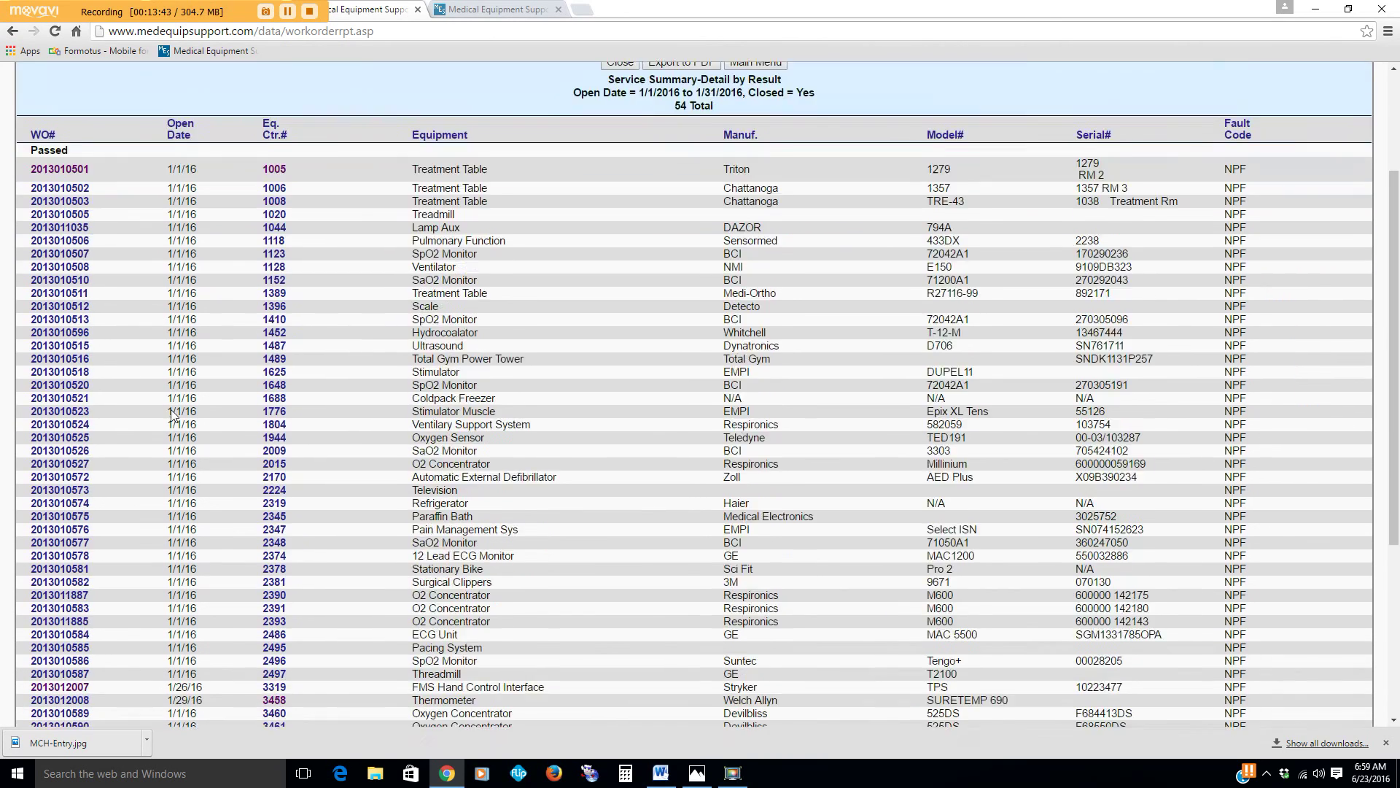
{"action": "scroll", "coordinate": [168, 415], "scroll_direction": "down", "scroll_amount": 1}
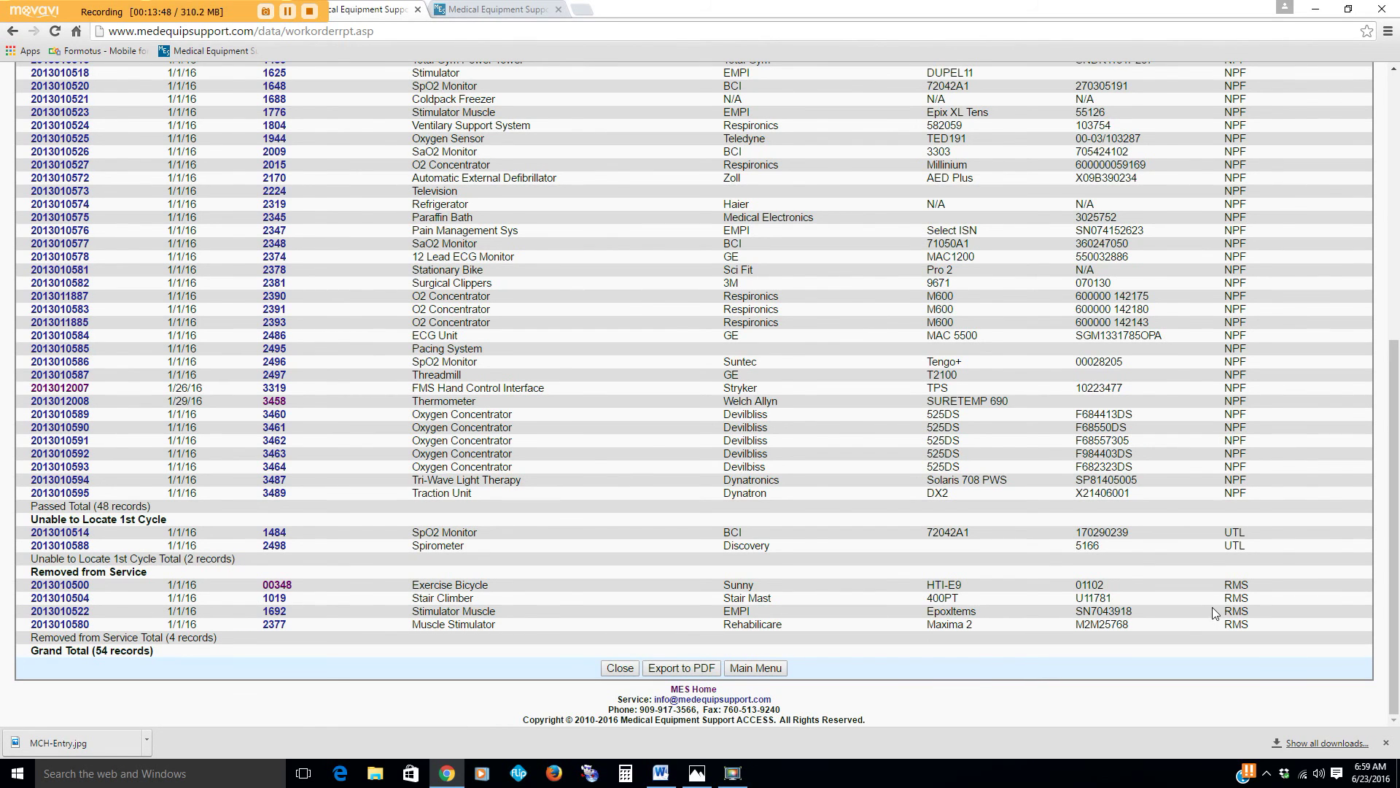
{"action": "scroll", "coordinate": [1207, 547], "scroll_direction": "up", "scroll_amount": 6}
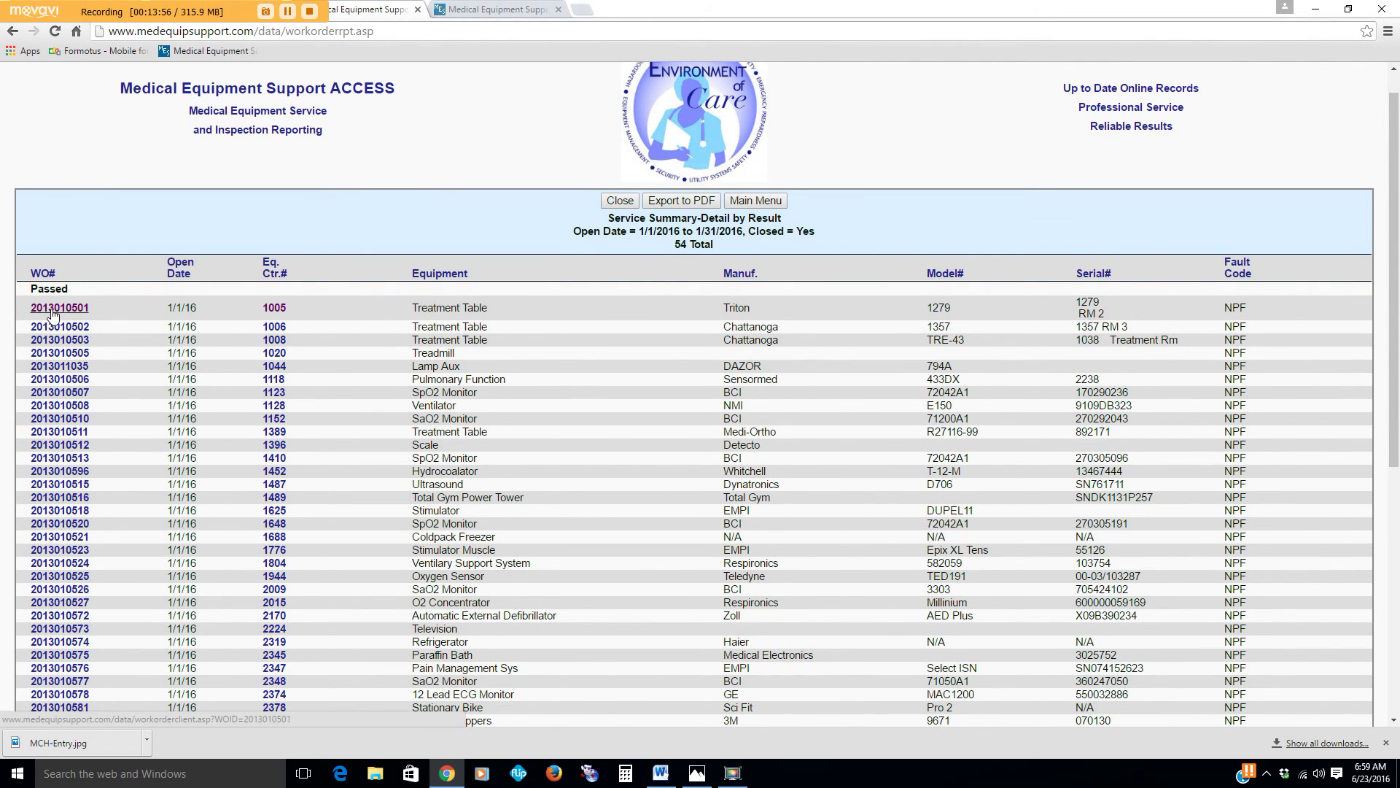
Export the Service Summary-Detail by Result report to PDF, look through its enlarged pages, and close both the PDF and the report.
{"action": "left_click", "coordinate": [665, 202]}
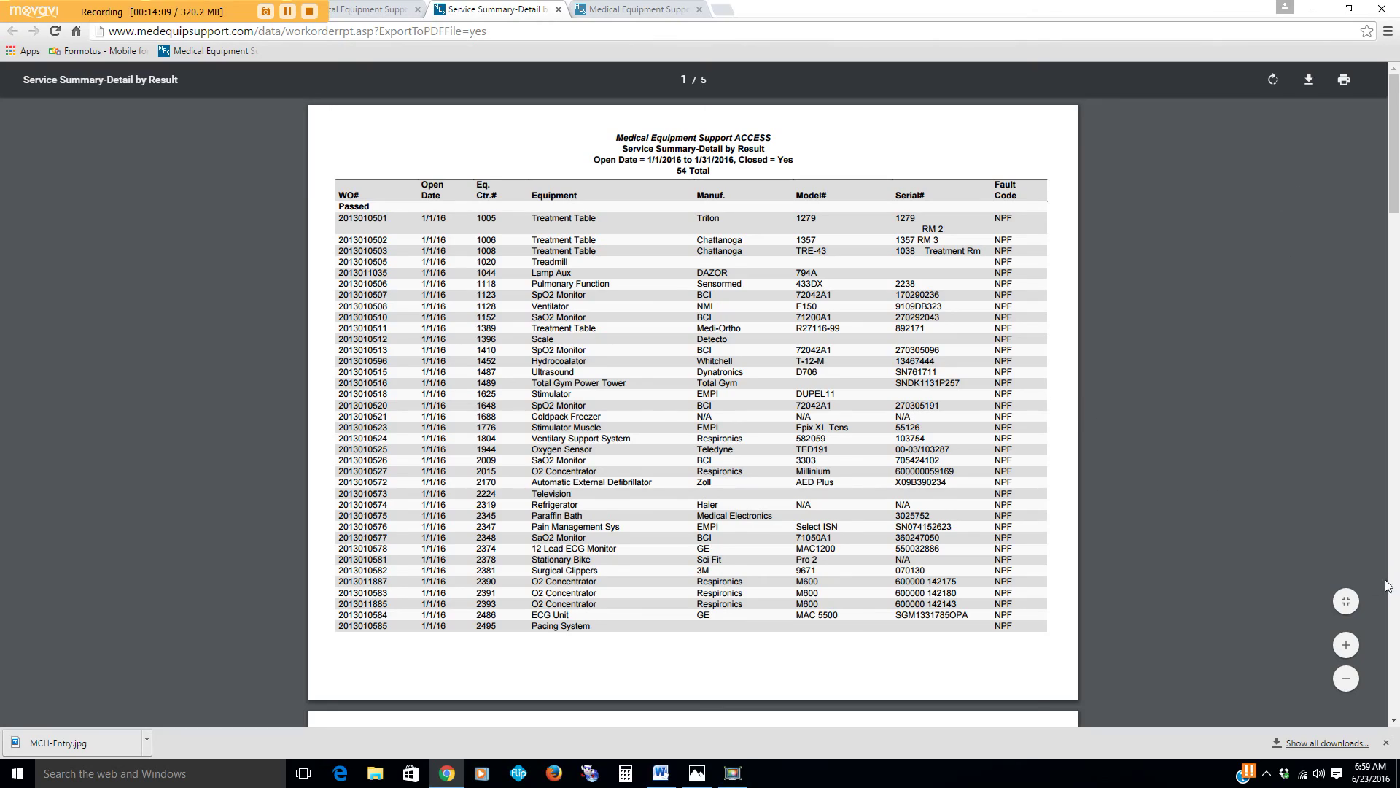
{"action": "left_click", "coordinate": [1346, 601]}
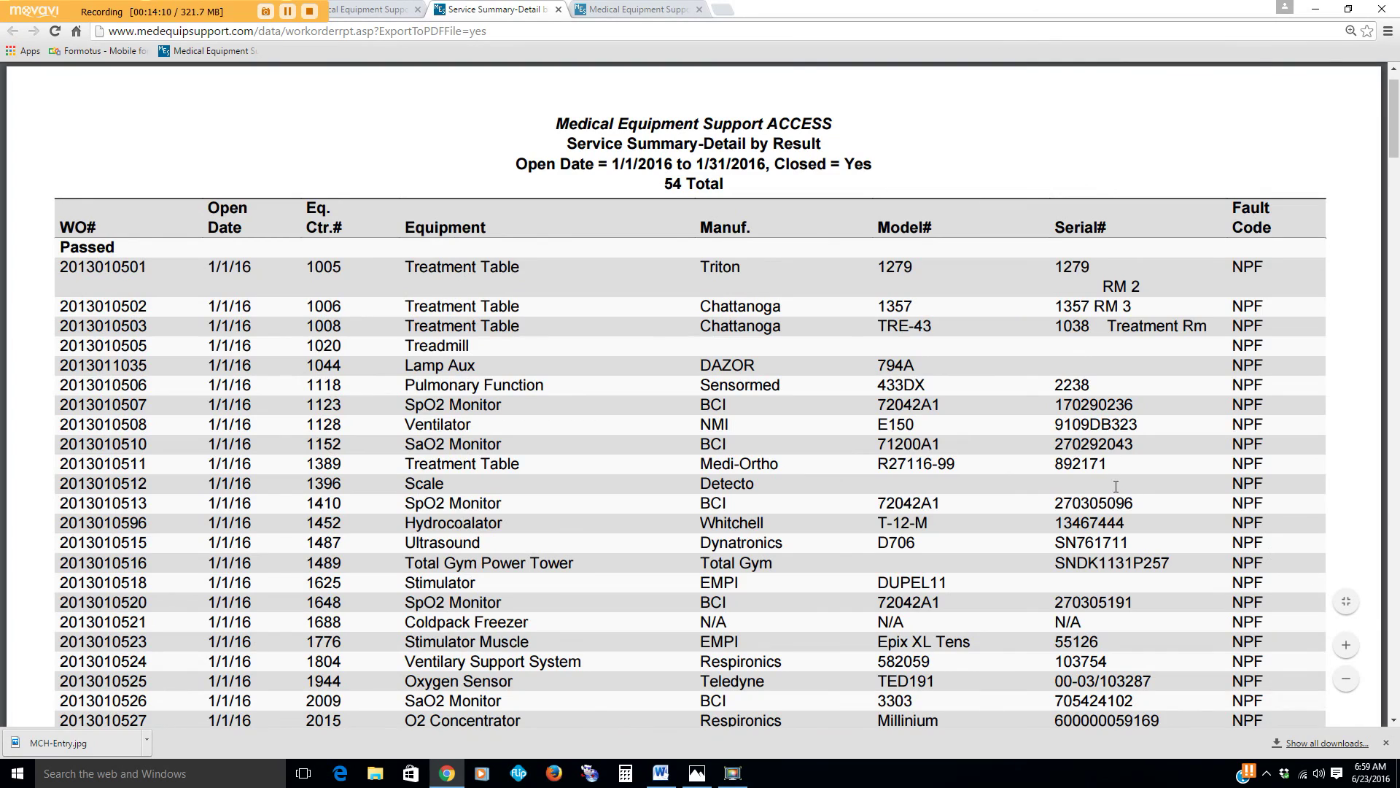
{"action": "scroll", "coordinate": [1116, 486], "scroll_direction": "down", "scroll_amount": 4}
{"action": "scroll", "coordinate": [1120, 486], "scroll_direction": "up", "scroll_amount": 5}
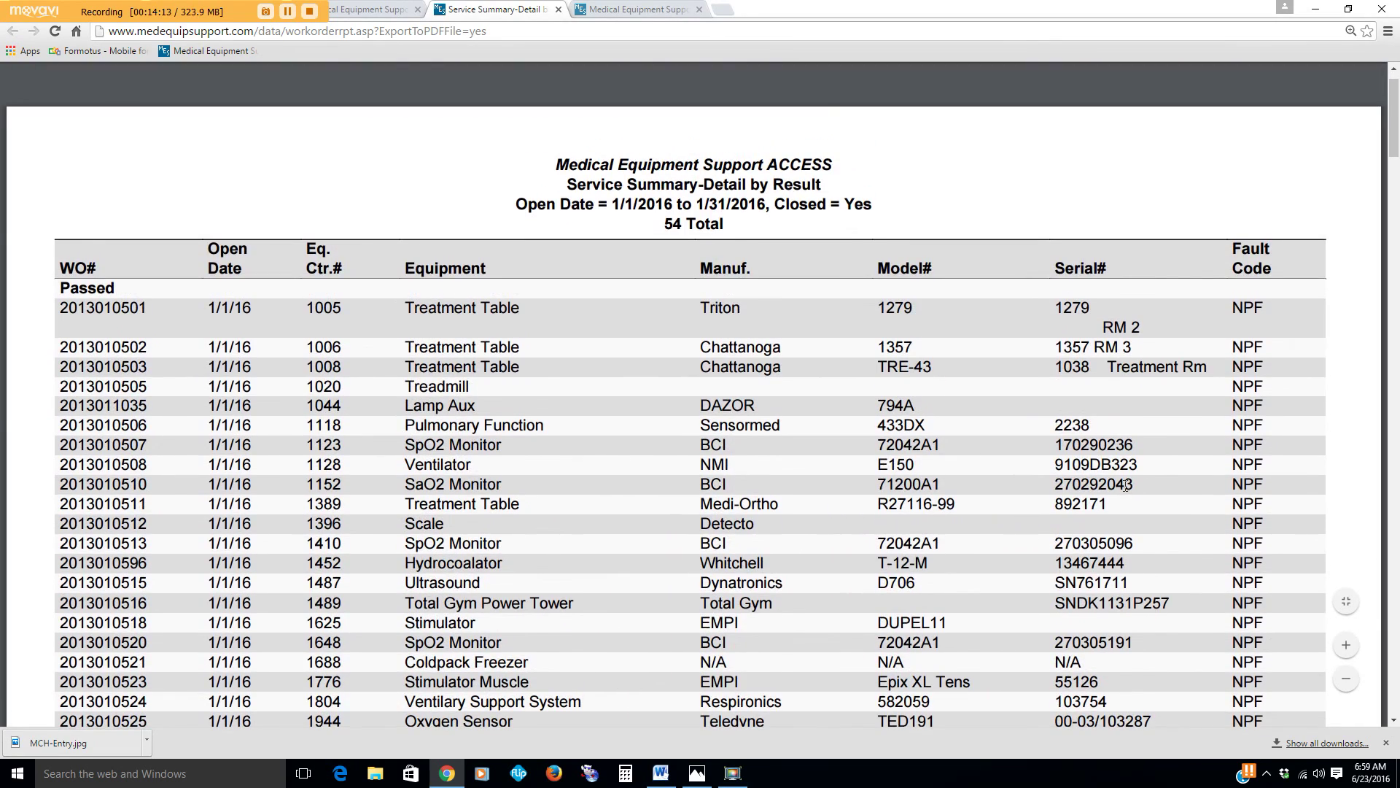
{"action": "scroll", "coordinate": [1125, 485], "scroll_direction": "down", "scroll_amount": 12}
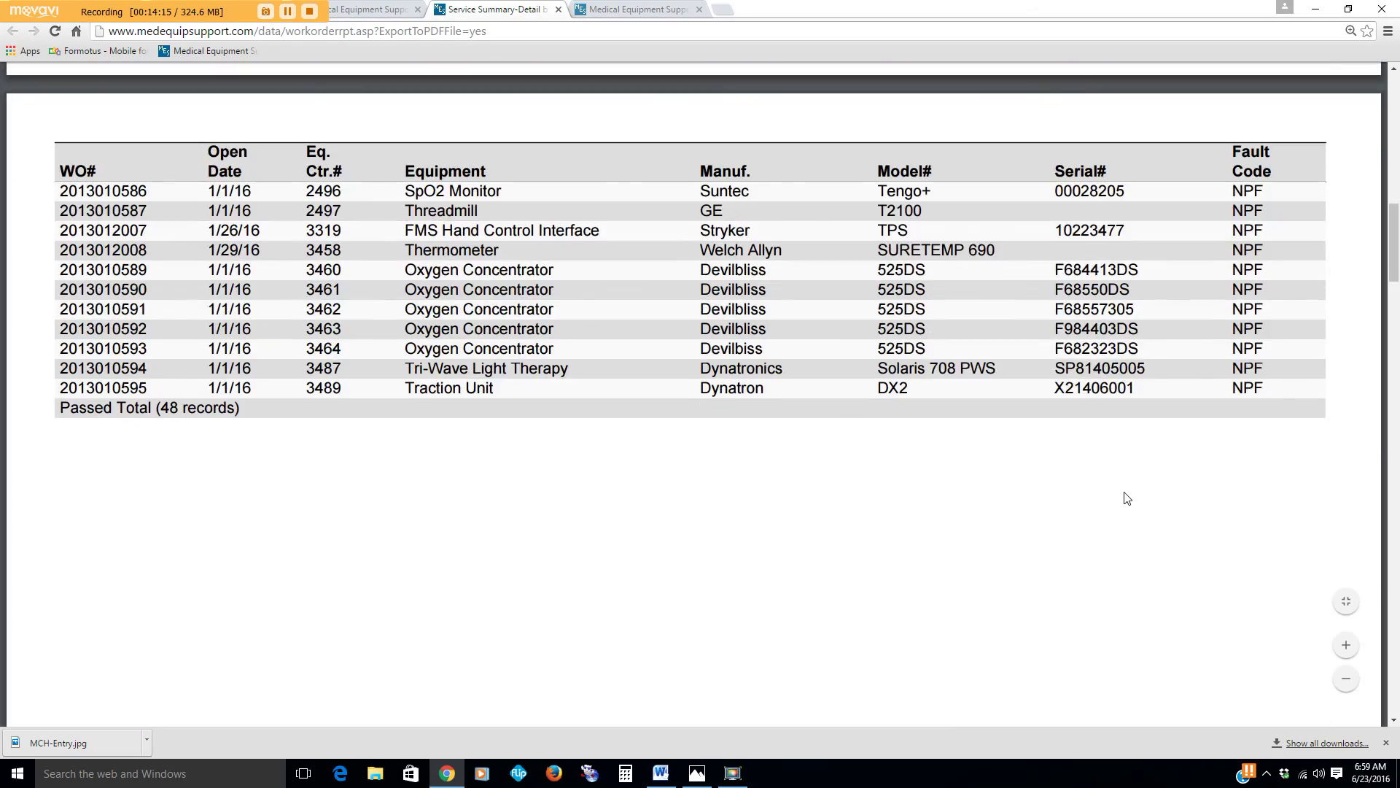
{"action": "scroll", "coordinate": [1126, 491], "scroll_direction": "down", "scroll_amount": 1}
{"action": "scroll", "coordinate": [1125, 491], "scroll_direction": "up", "scroll_amount": 14}
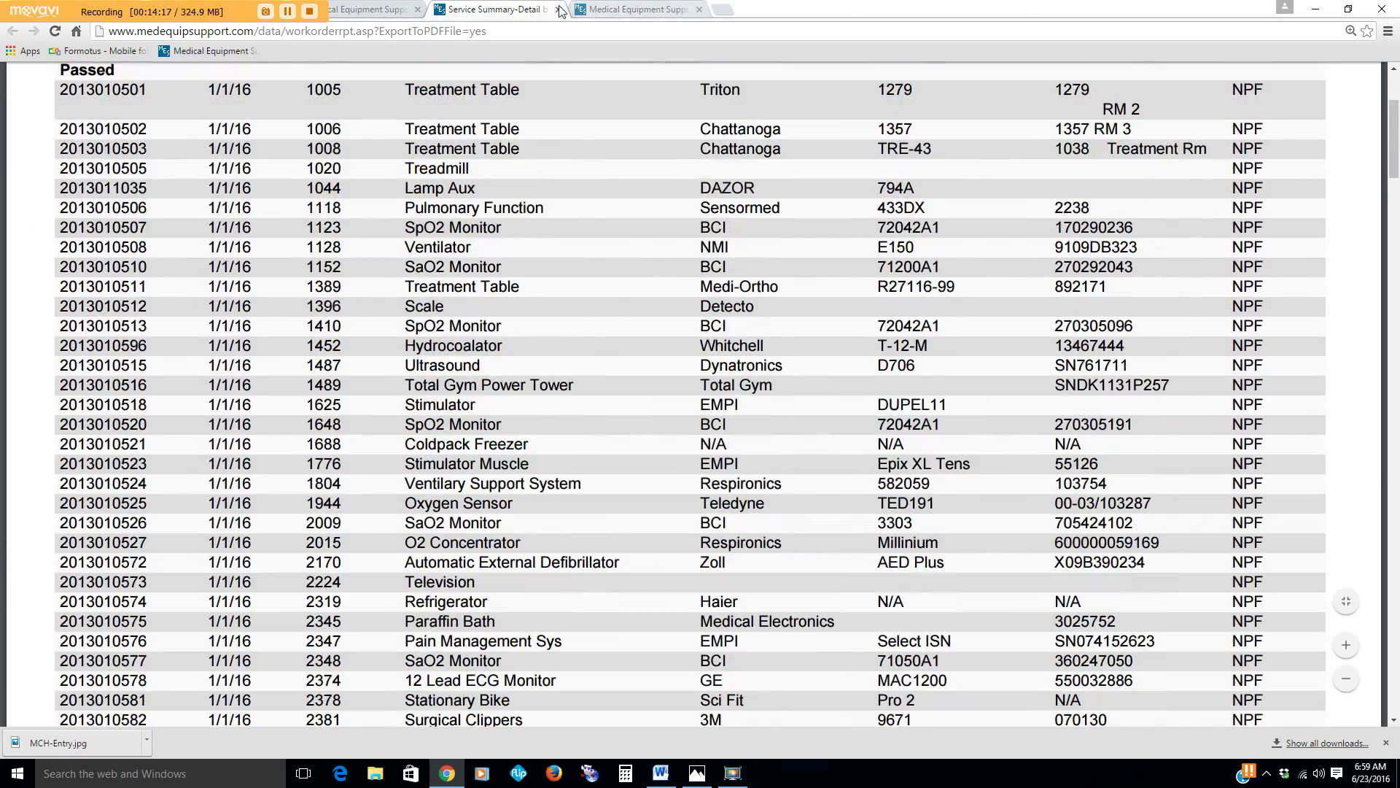
{"action": "left_click", "coordinate": [559, 10]}
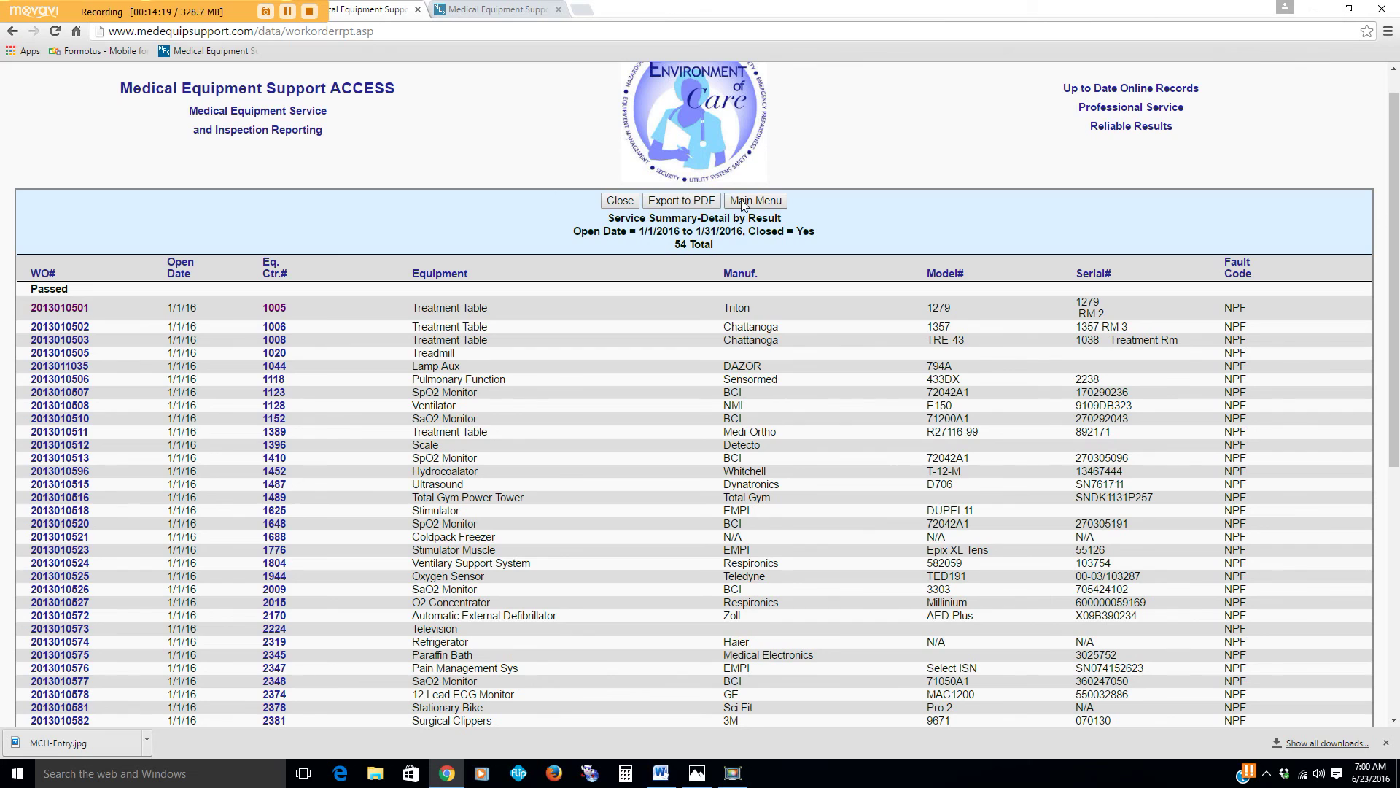
{"action": "left_click", "coordinate": [620, 201]}
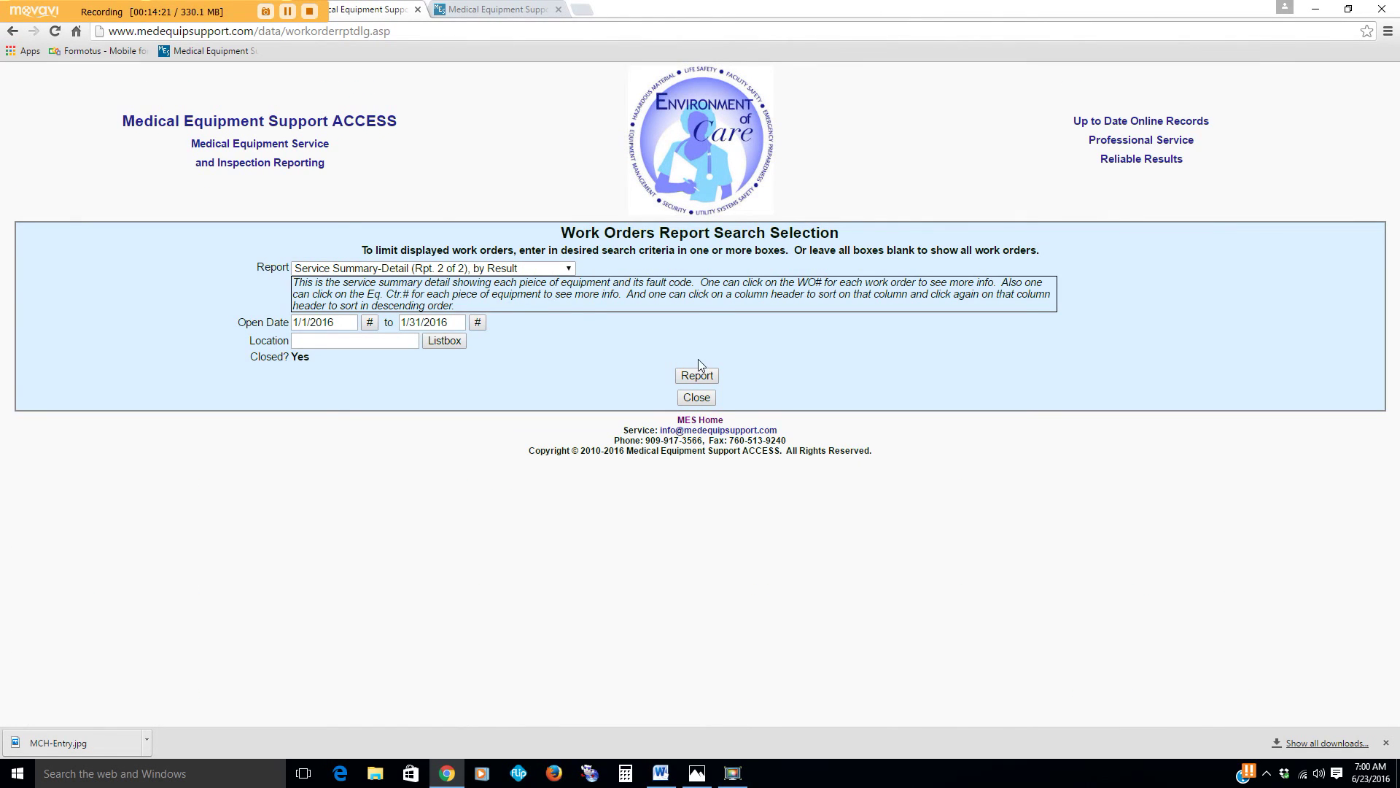
Generate the Service Summary-Unable to Locate report for the existing open date range.
{"action": "left_click", "coordinate": [570, 269]}
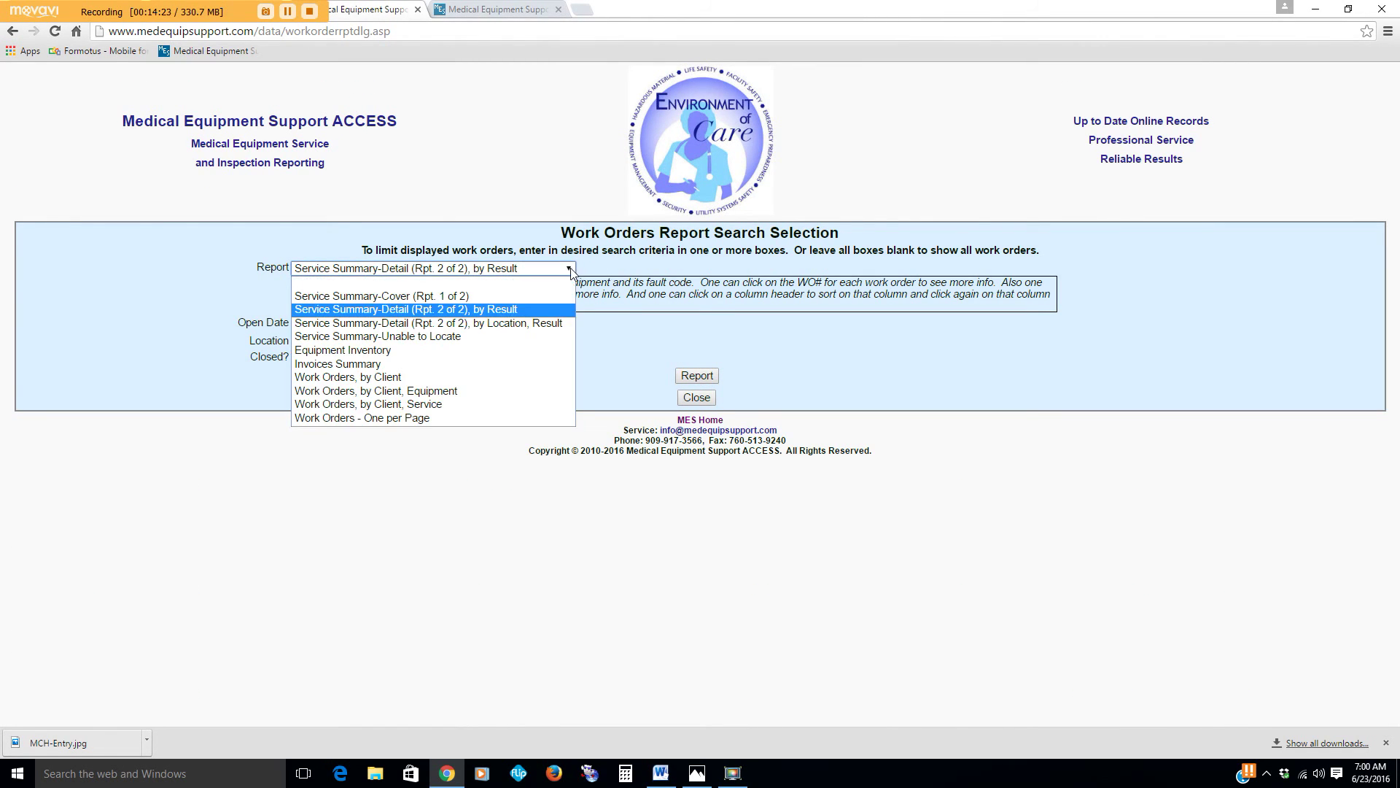
{"action": "left_click", "coordinate": [394, 336]}
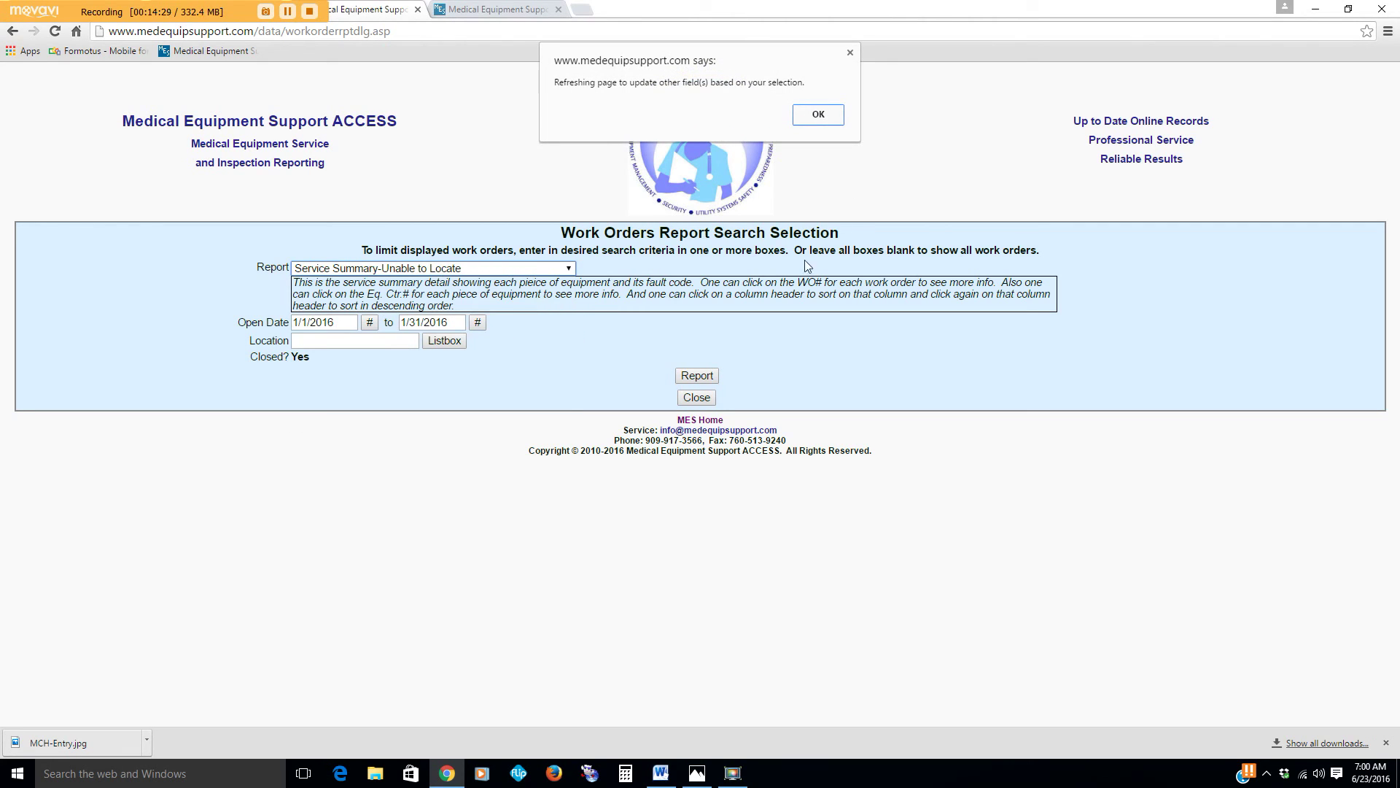
{"action": "left_click", "coordinate": [817, 116]}
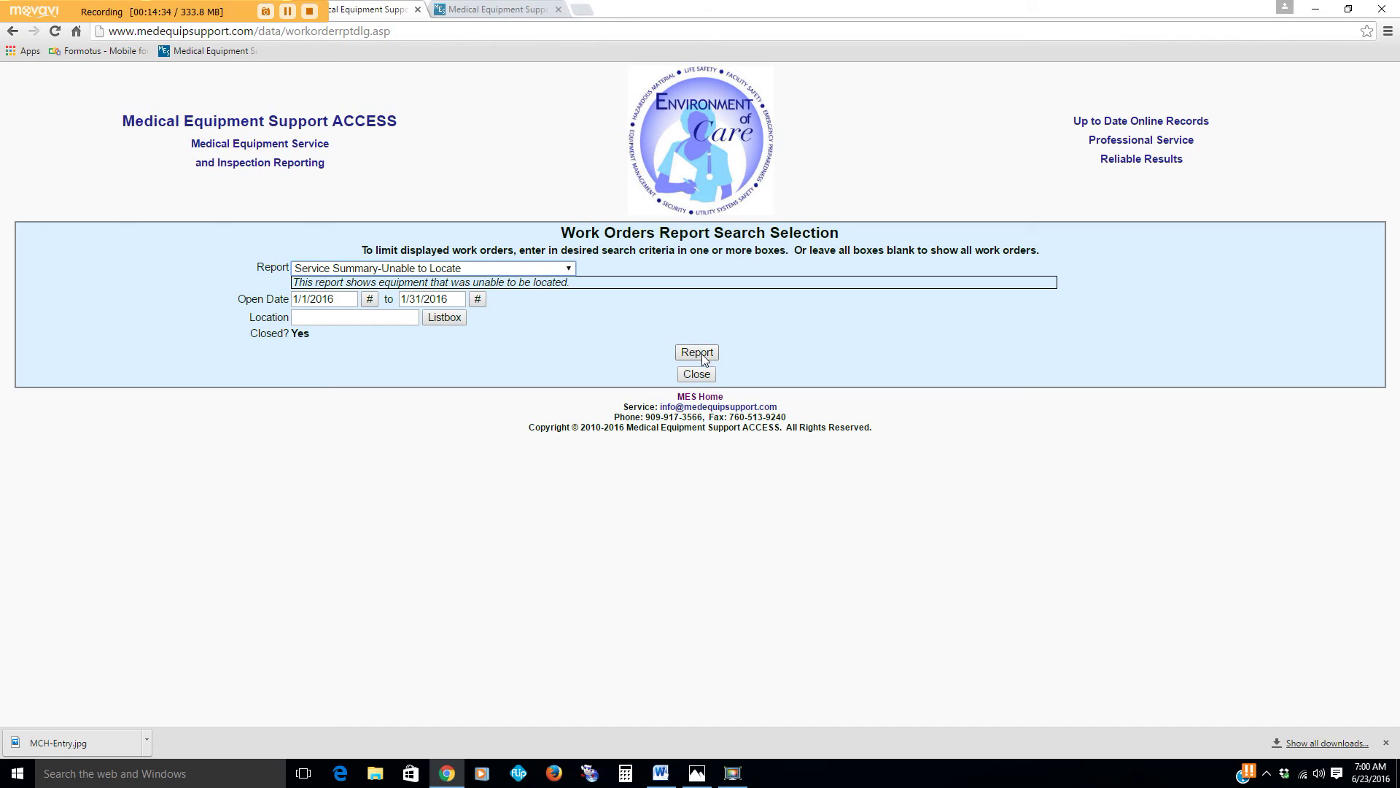
{"action": "left_click", "coordinate": [701, 353]}
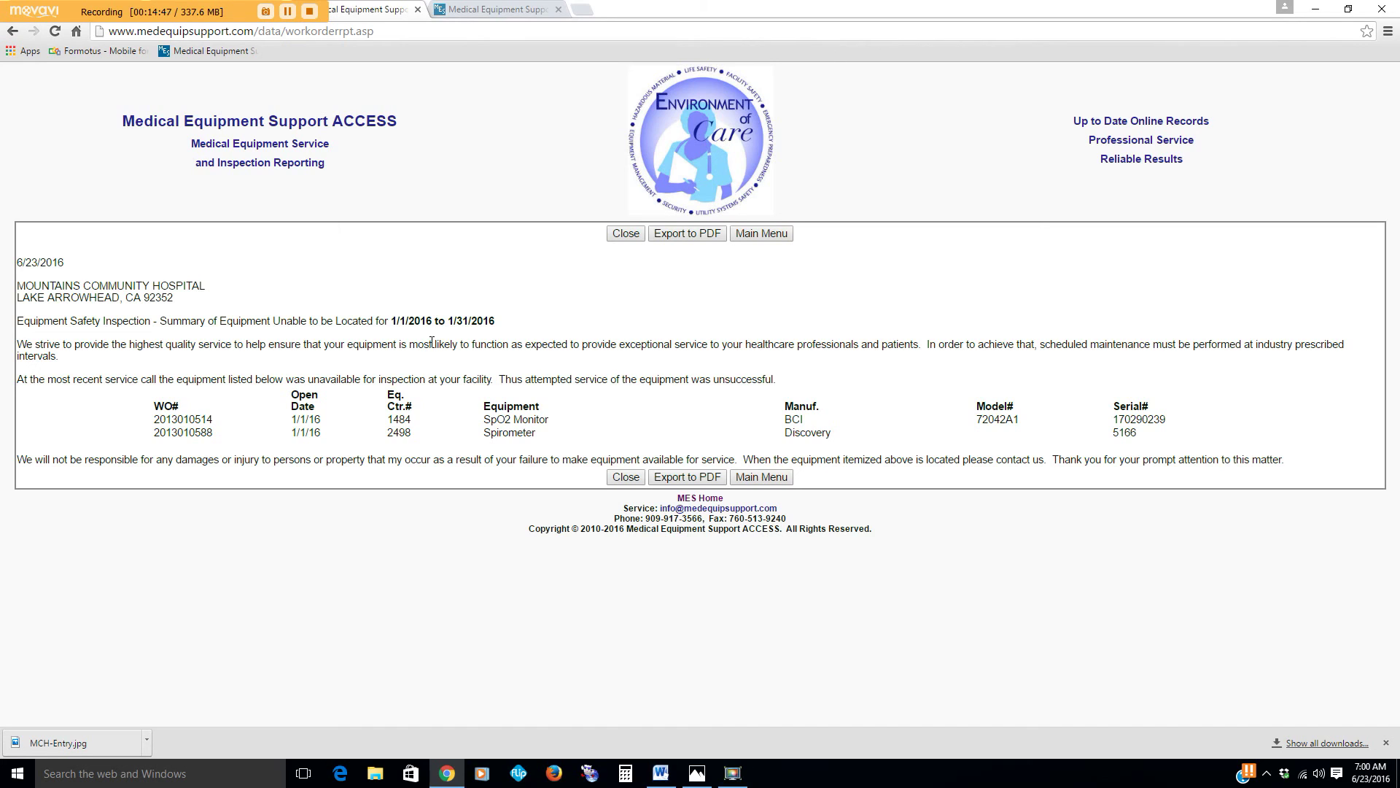
Export the Unable to Locate report to PDF, view it, and return to the Client Manager Main Menu.
{"action": "left_click", "coordinate": [691, 234]}
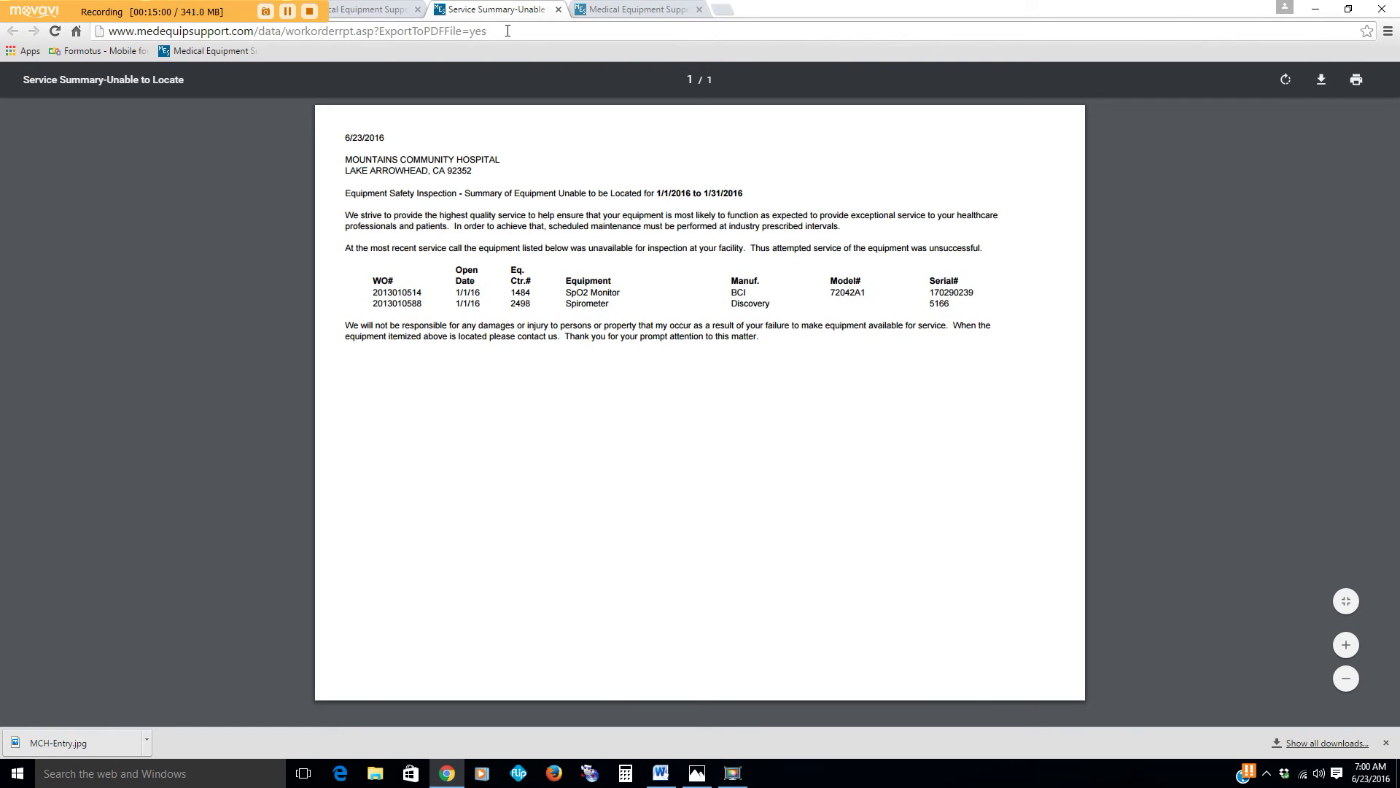
{"action": "left_click", "coordinate": [558, 9]}
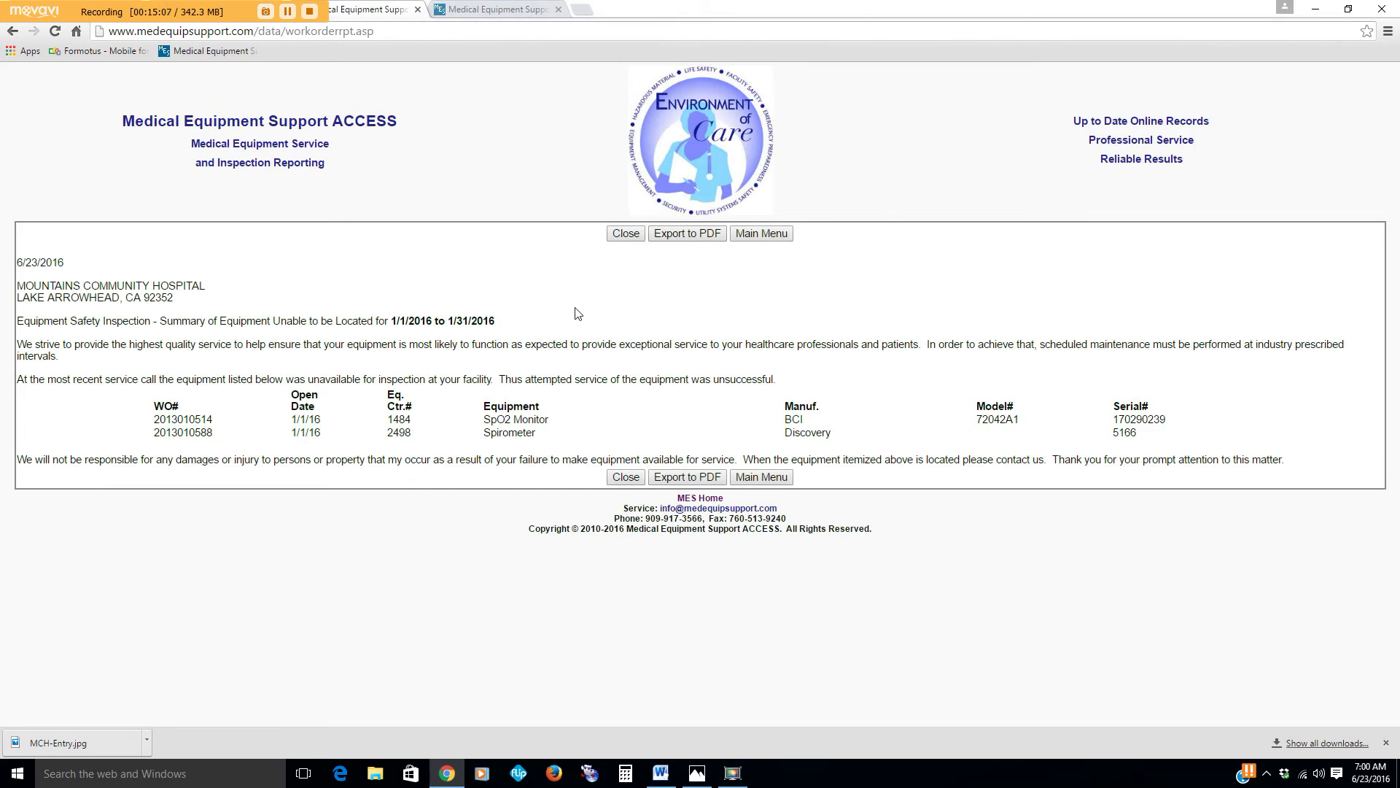
{"action": "left_click", "coordinate": [631, 235]}
{"action": "left_click", "coordinate": [698, 399]}
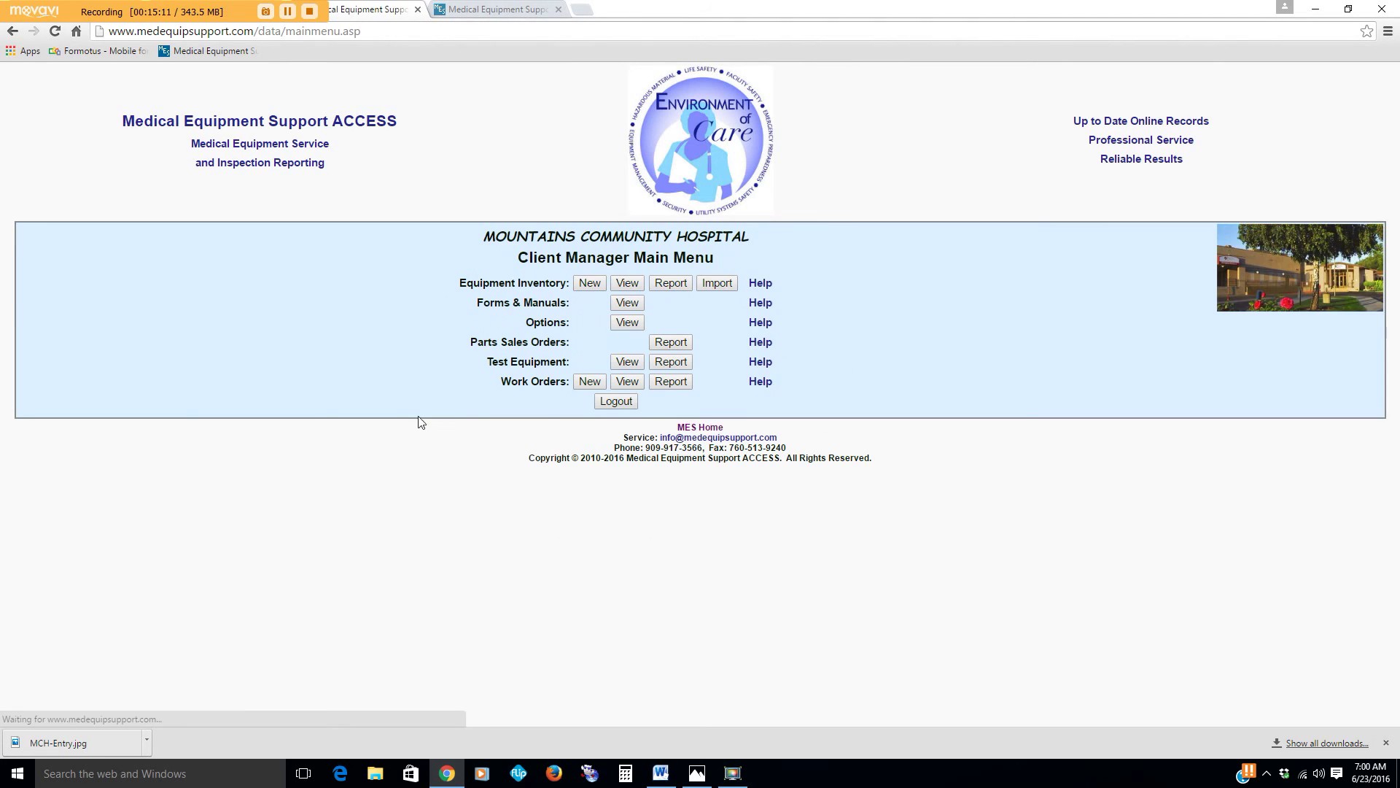
Look over the report types available for work orders, and return to the main menu without choosing one.
{"action": "left_click", "coordinate": [671, 383]}
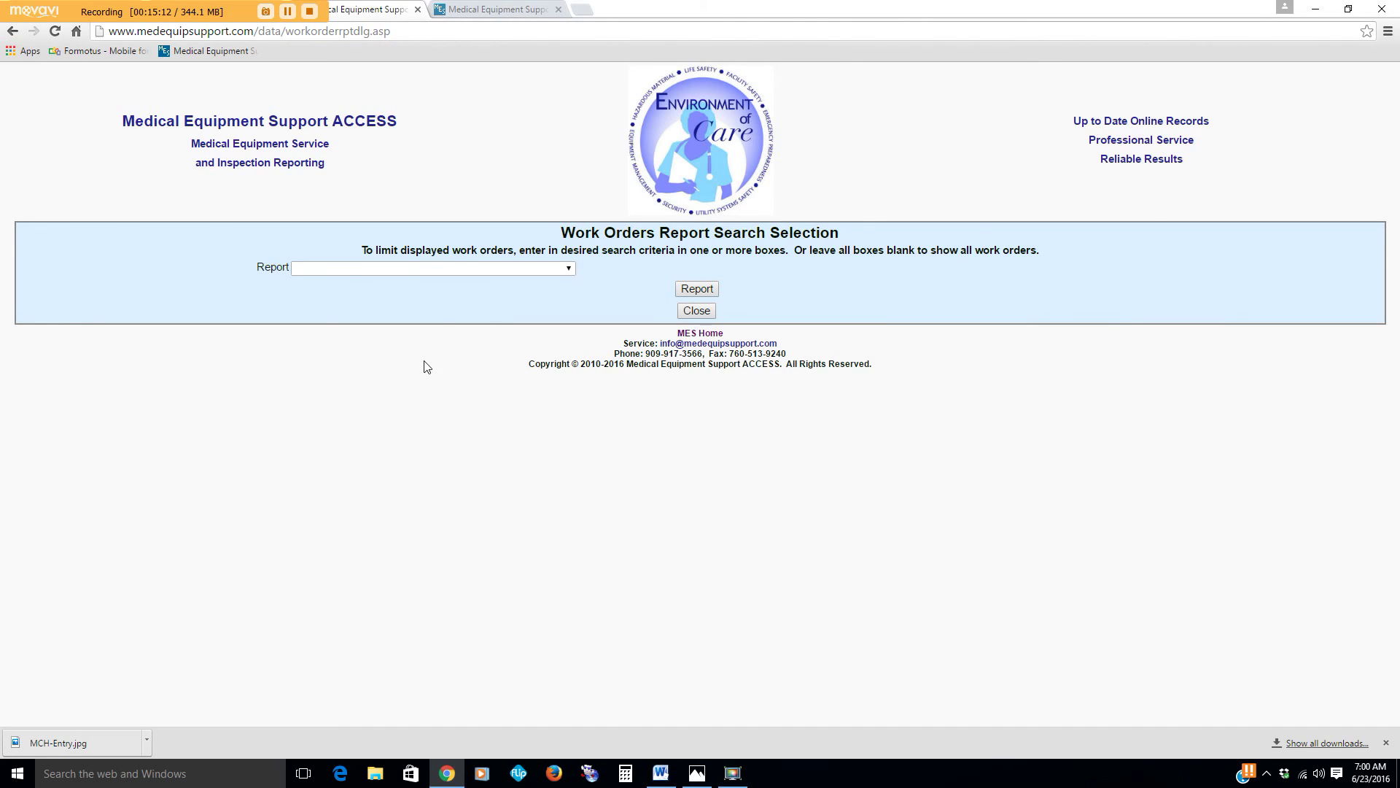
{"action": "left_click", "coordinate": [438, 267]}
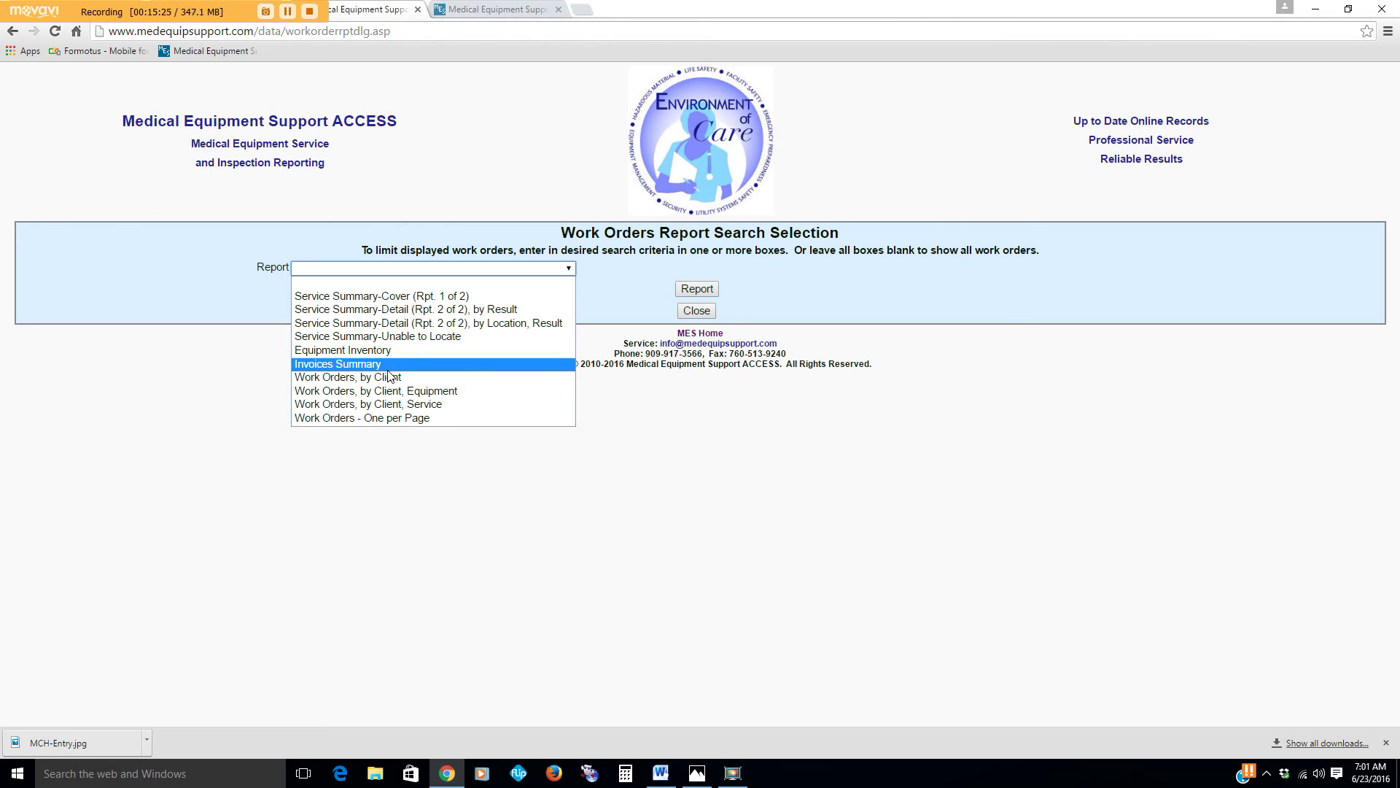
{"action": "left_click", "coordinate": [703, 316]}
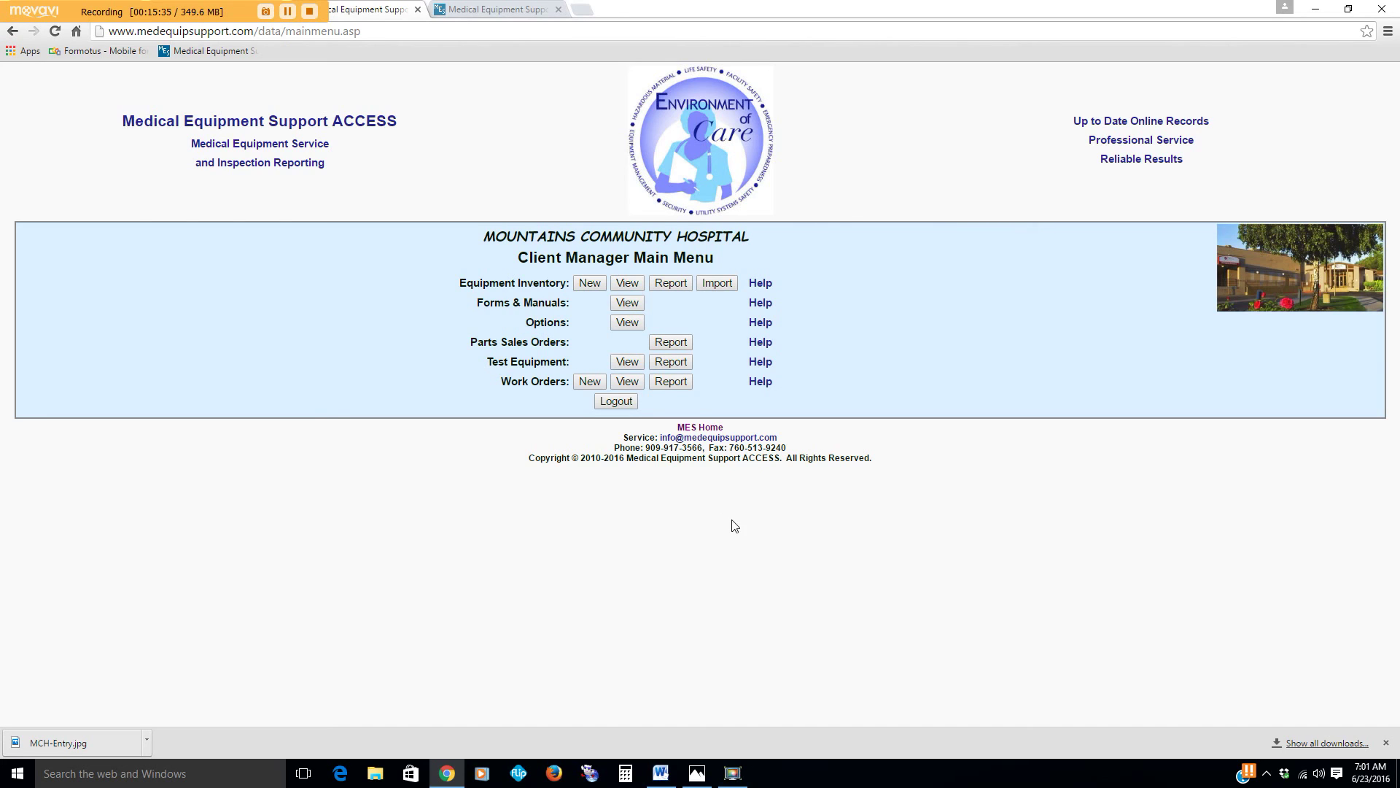
{"action": "left_click", "coordinate": [733, 773]}
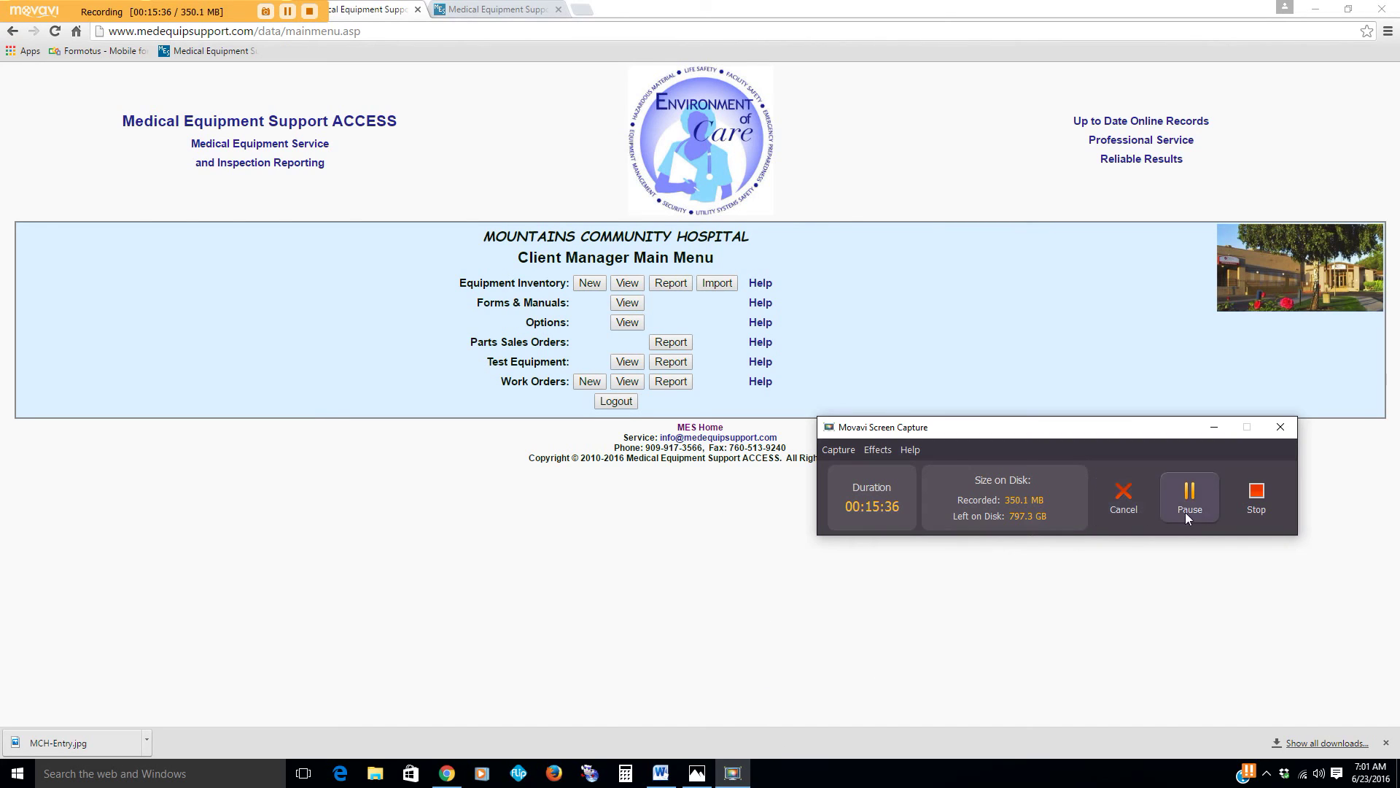